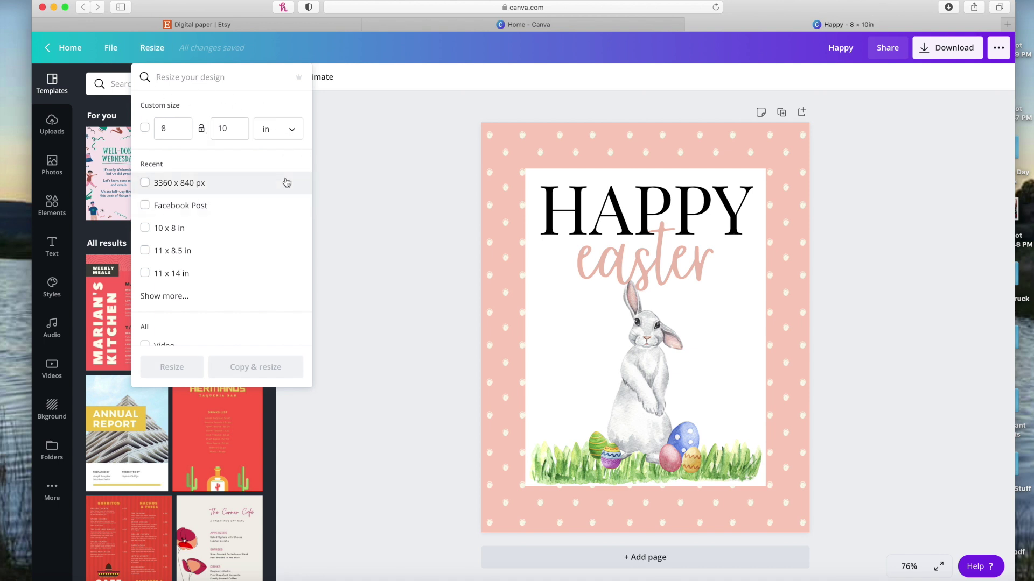
Step: Close the resize options of the Happy Easter design and switch to the Etsy digital paper results
click(397, 174)
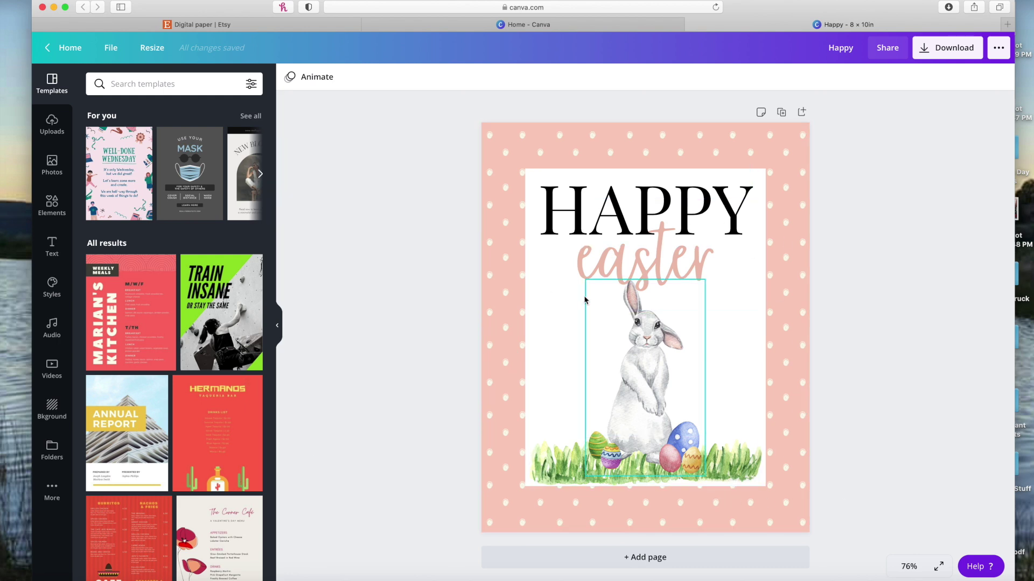
click(292, 26)
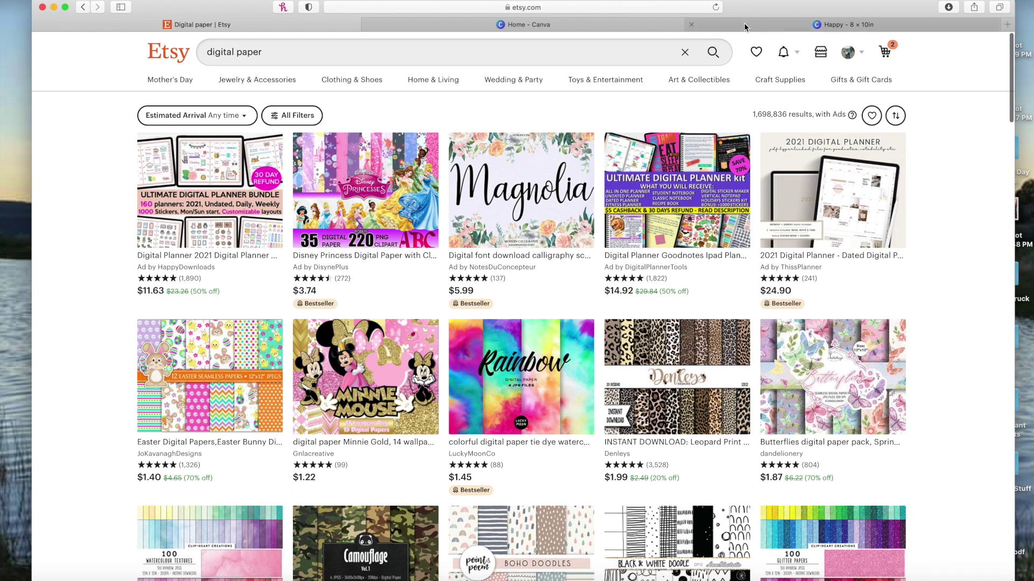
click(843, 25)
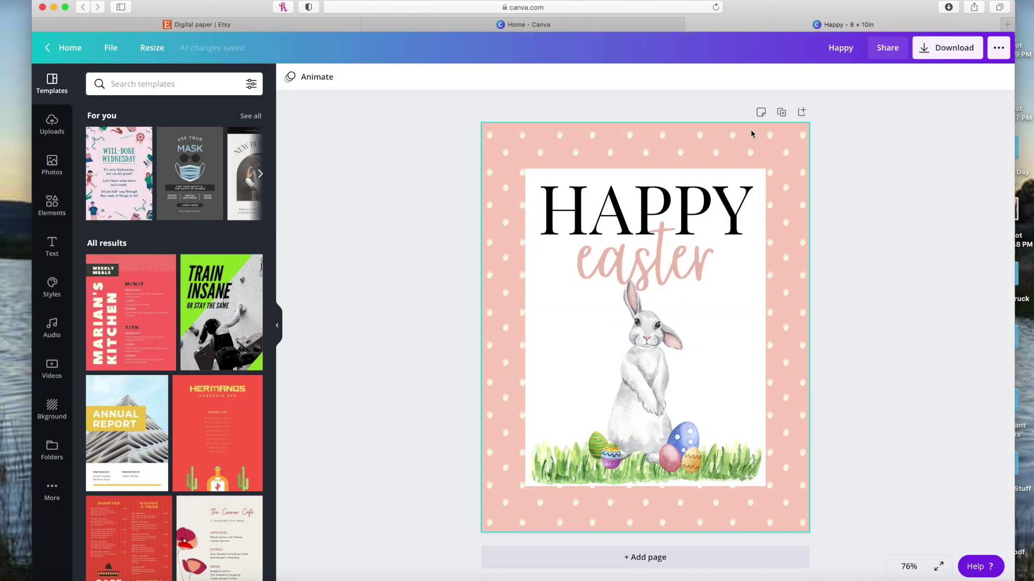
click(301, 24)
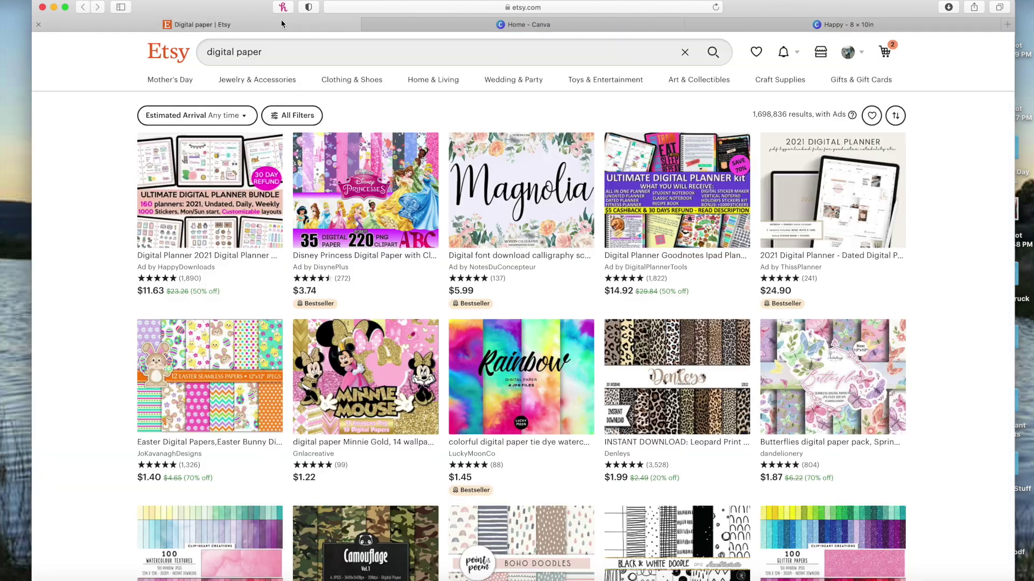
Step: Look through the Etsy search results for "digital paper" to examine the available pattern packs
click(267, 52)
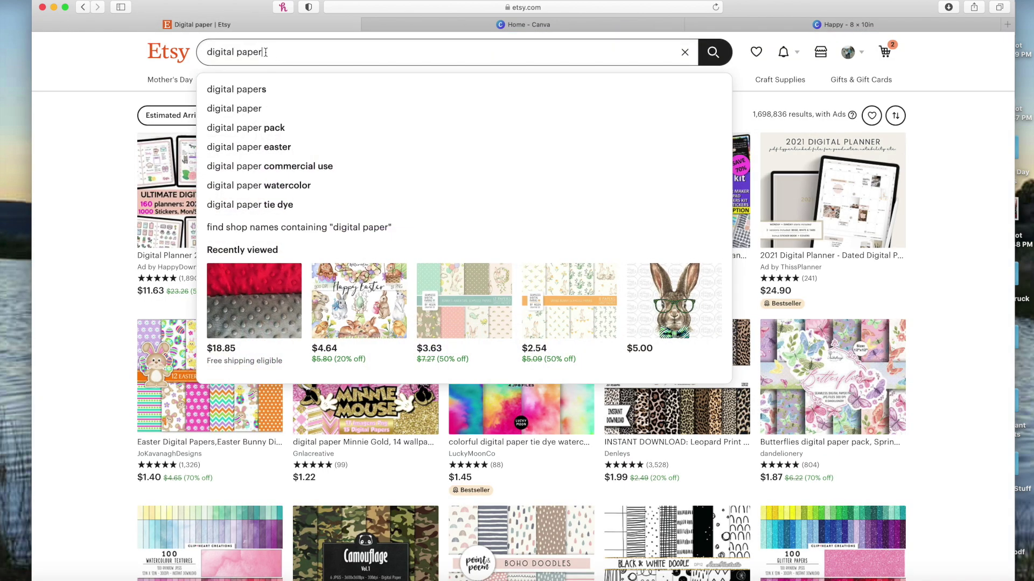
click(104, 213)
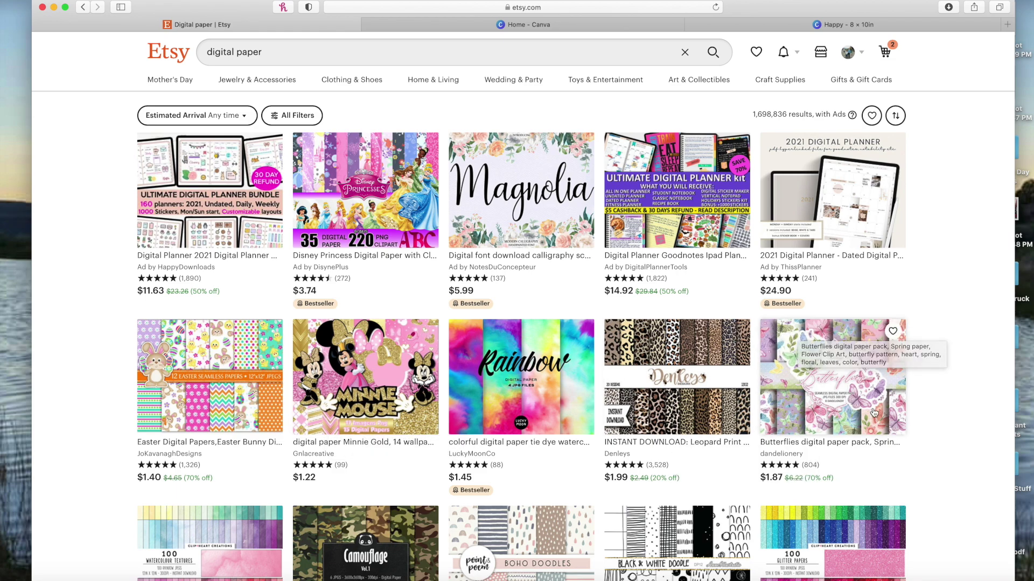
scroll(874, 412, down, 10)
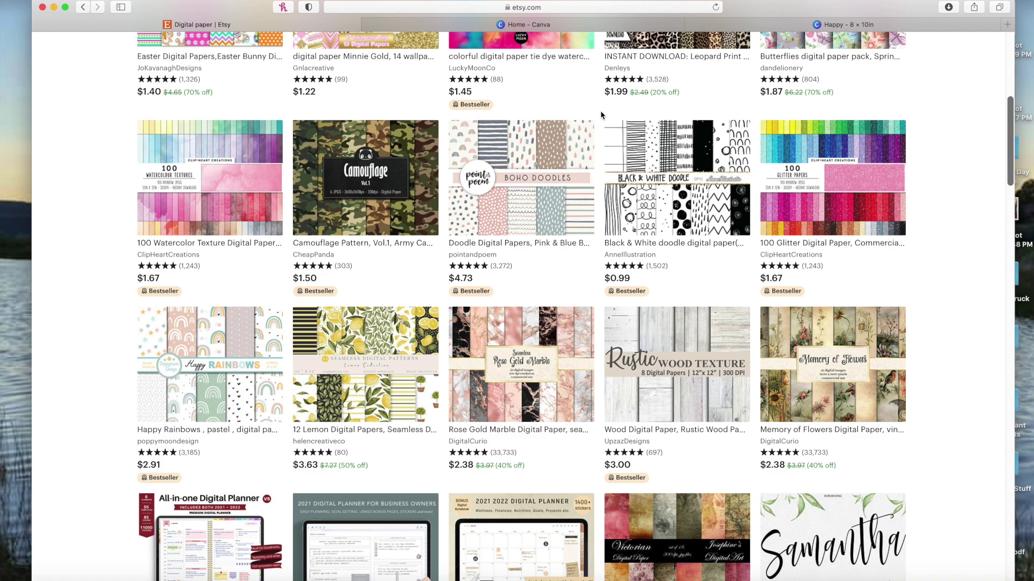
scroll(639, 335, down, 5)
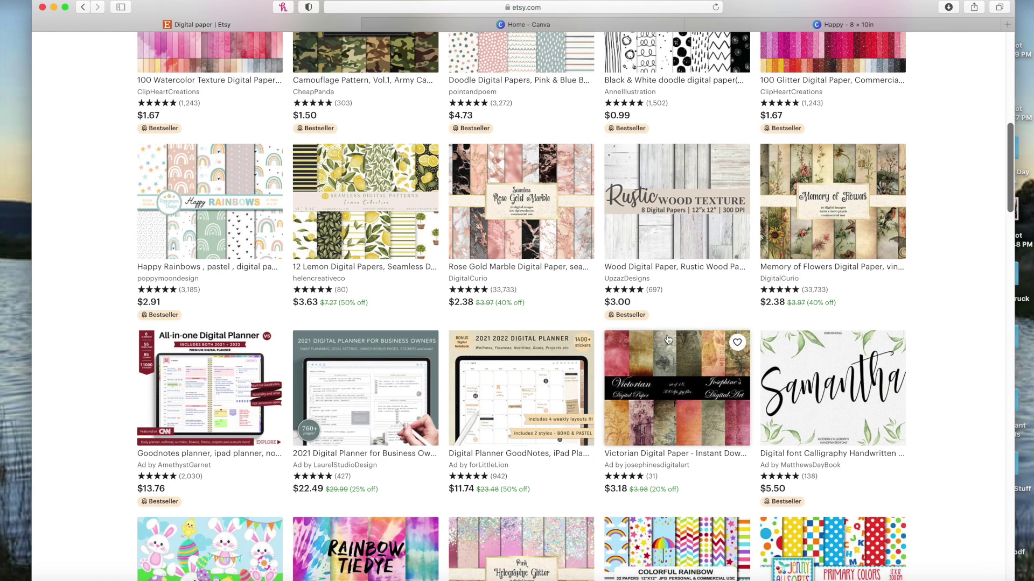
scroll(933, 437, down, 12)
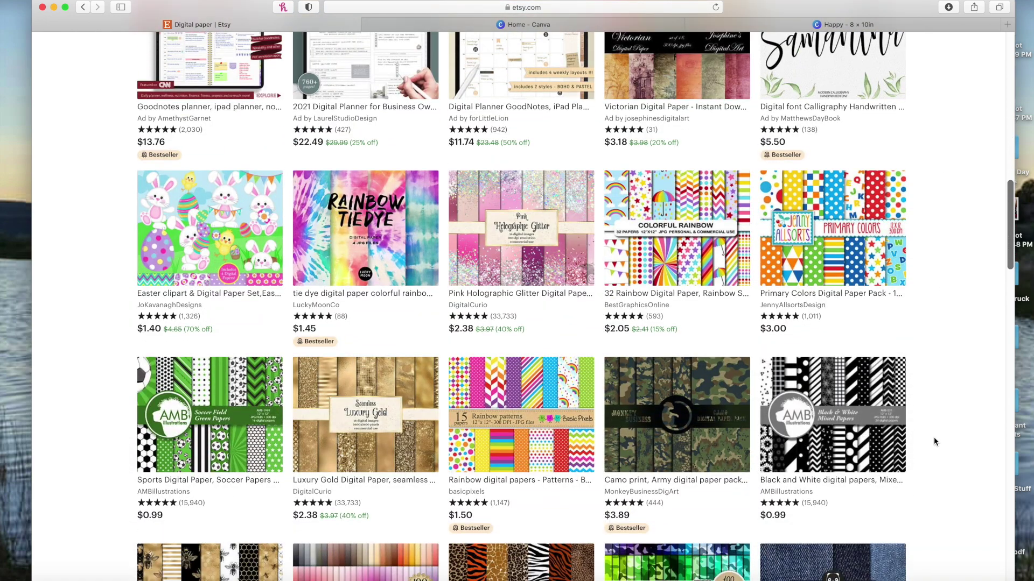
scroll(934, 437, down, 11)
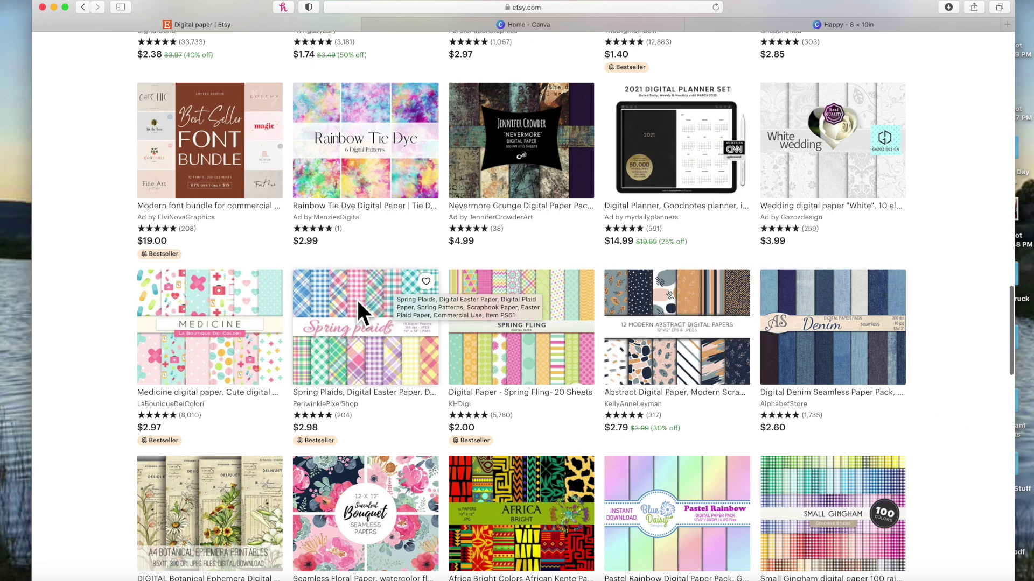
scroll(958, 433, down, 8)
scroll(958, 433, down, 7)
scroll(958, 433, up, 20)
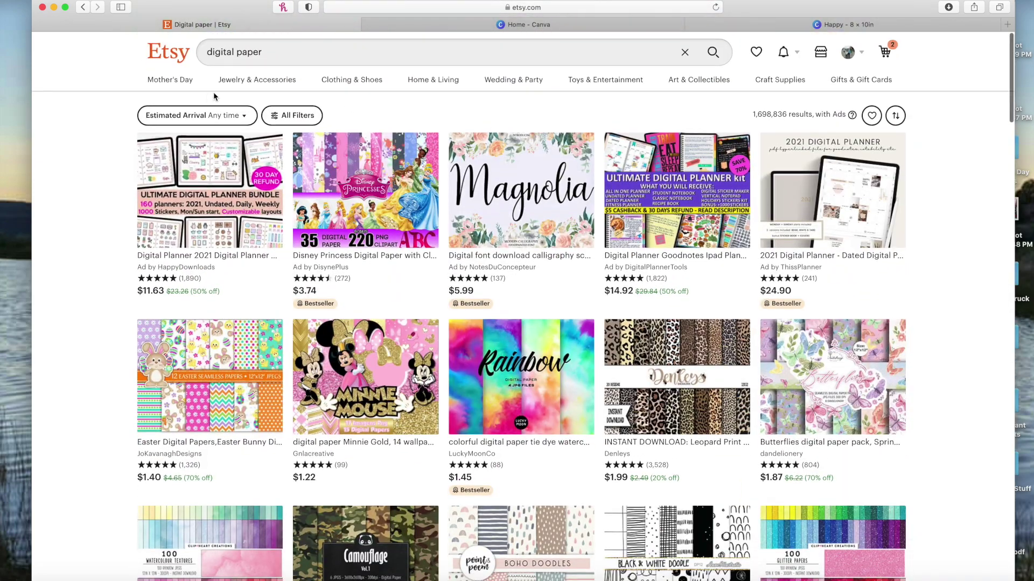
Step: Search Etsy for "digital easter paper" and look through the first page of Easter pattern packs
click(247, 51)
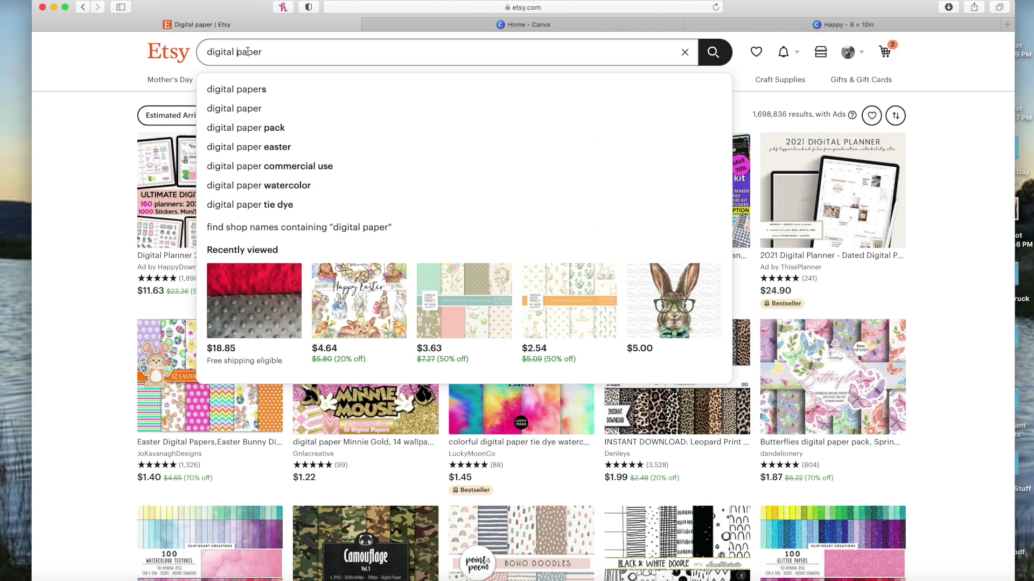
text(easter)
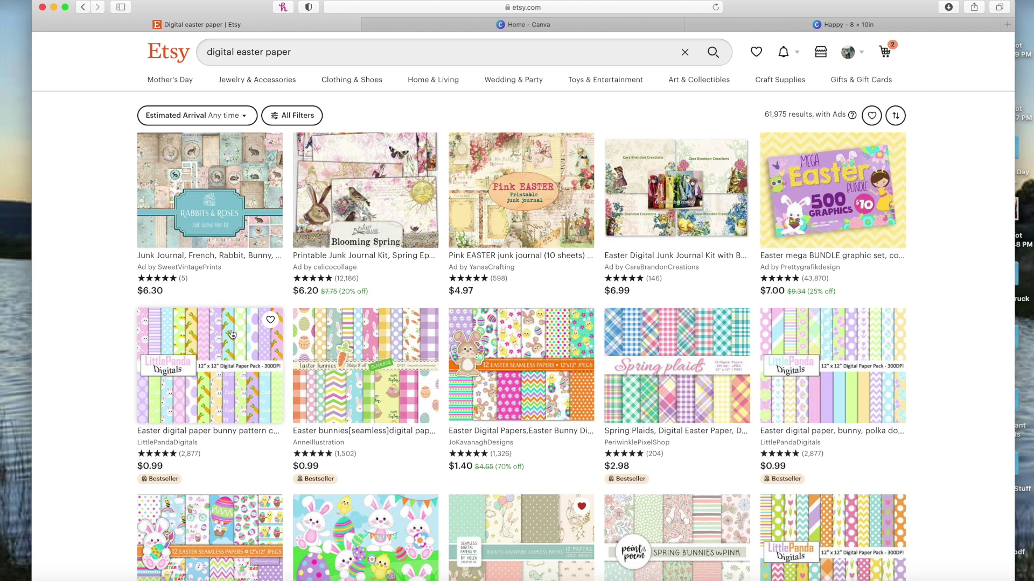
scroll(910, 421, down, 5)
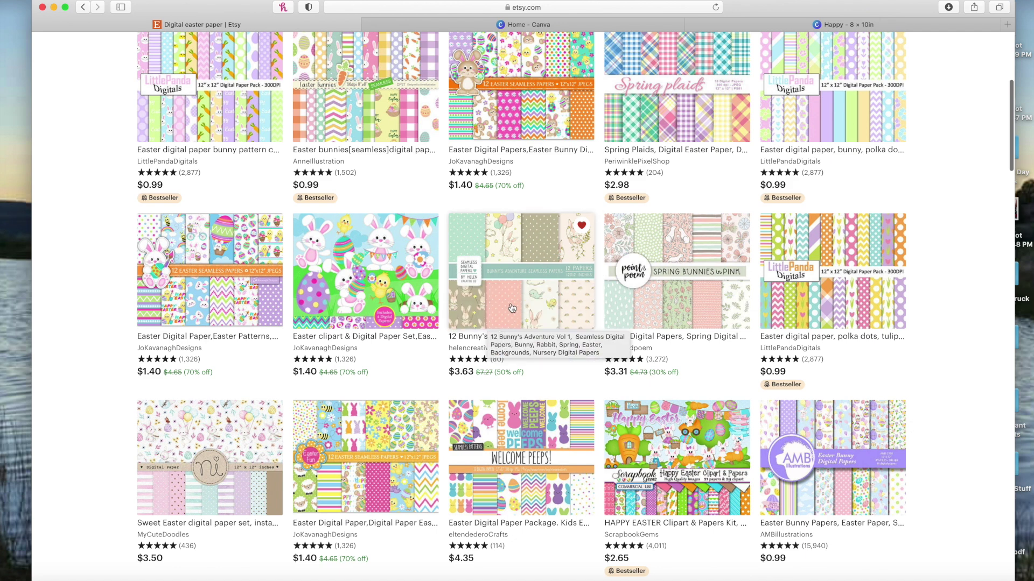
scroll(955, 443, down, 5)
scroll(954, 444, down, 3)
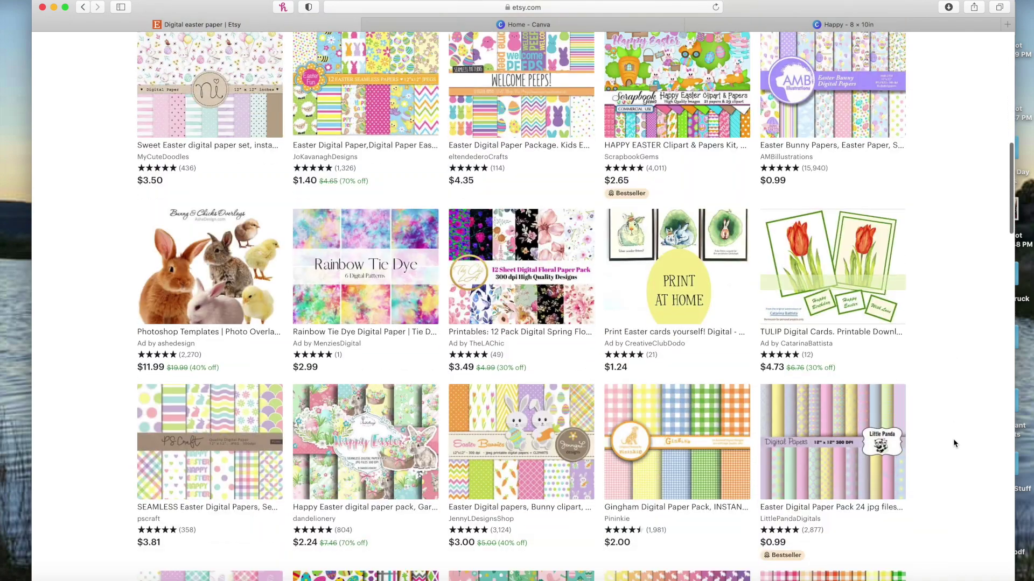
scroll(954, 444, down, 5)
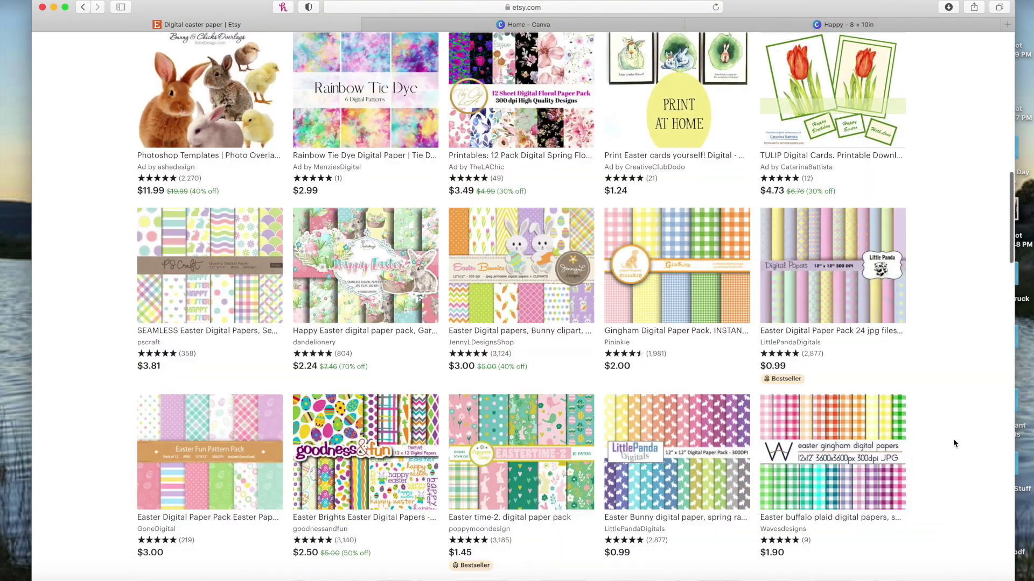
scroll(954, 443, down, 9)
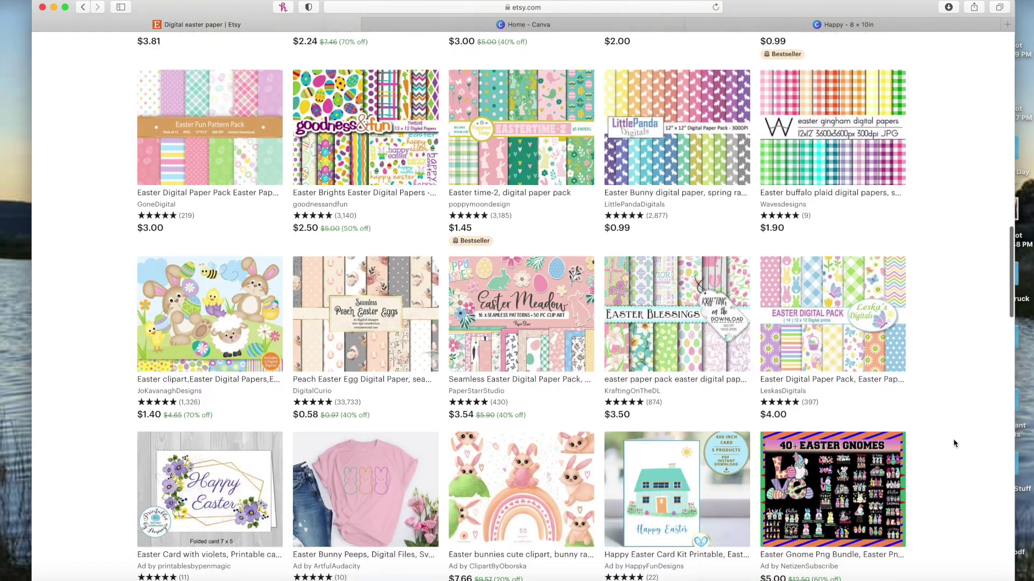
scroll(955, 444, down, 7)
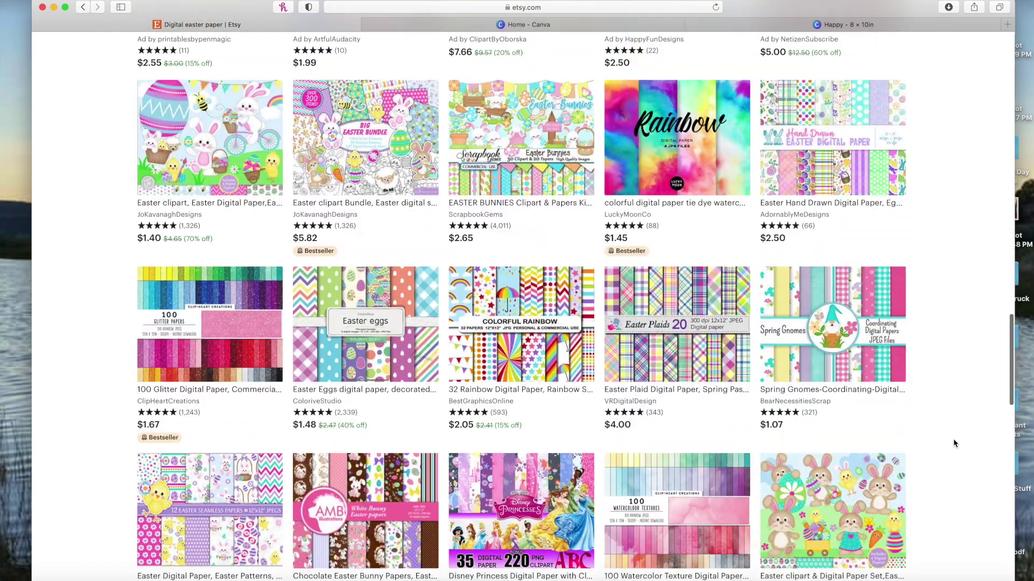
scroll(954, 444, down, 3)
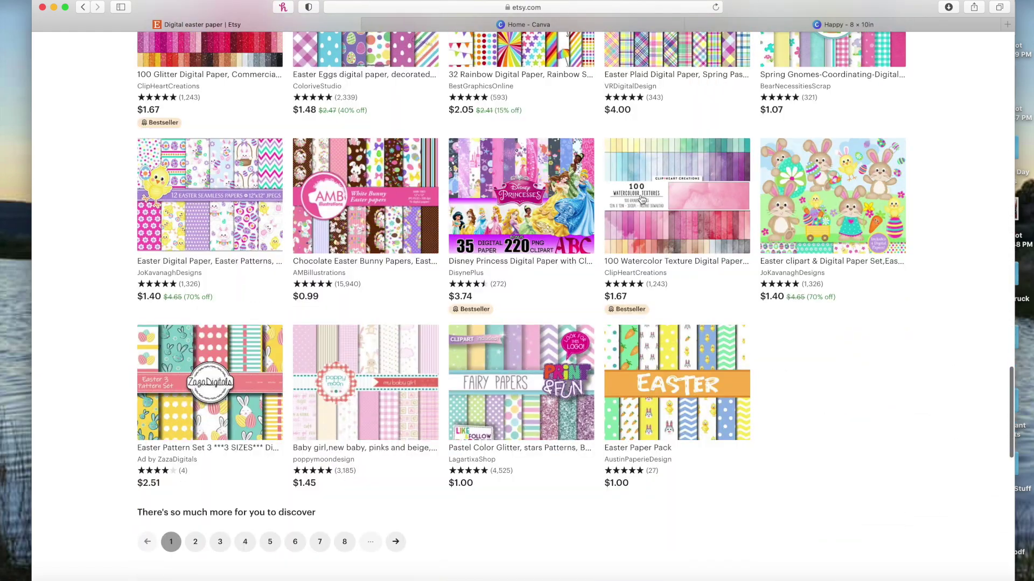
scroll(642, 199, up, 20)
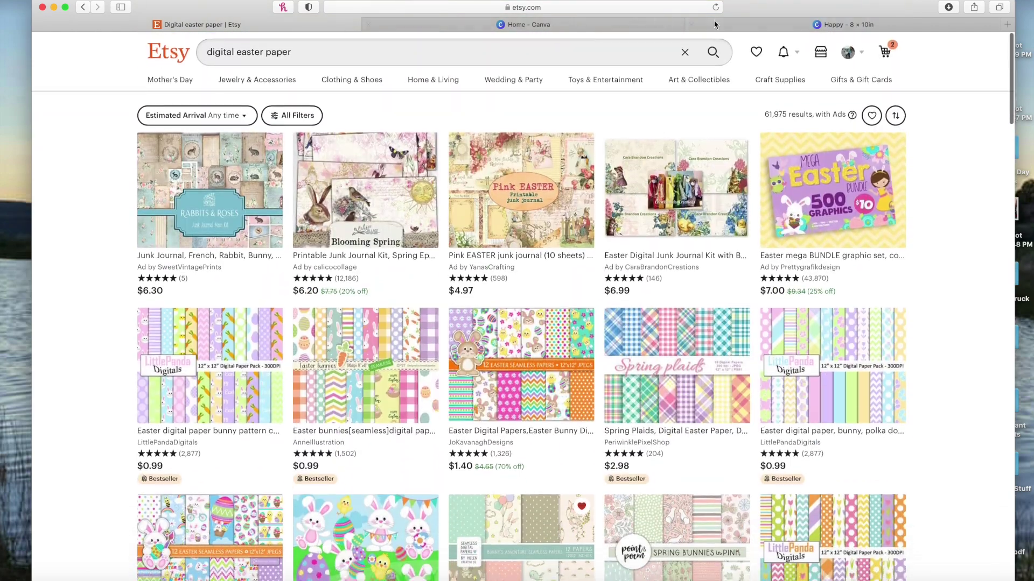
Step: Check the bunny artwork in the Canva design, then return to Etsy and search for "easter watercolor clipart"
click(711, 24)
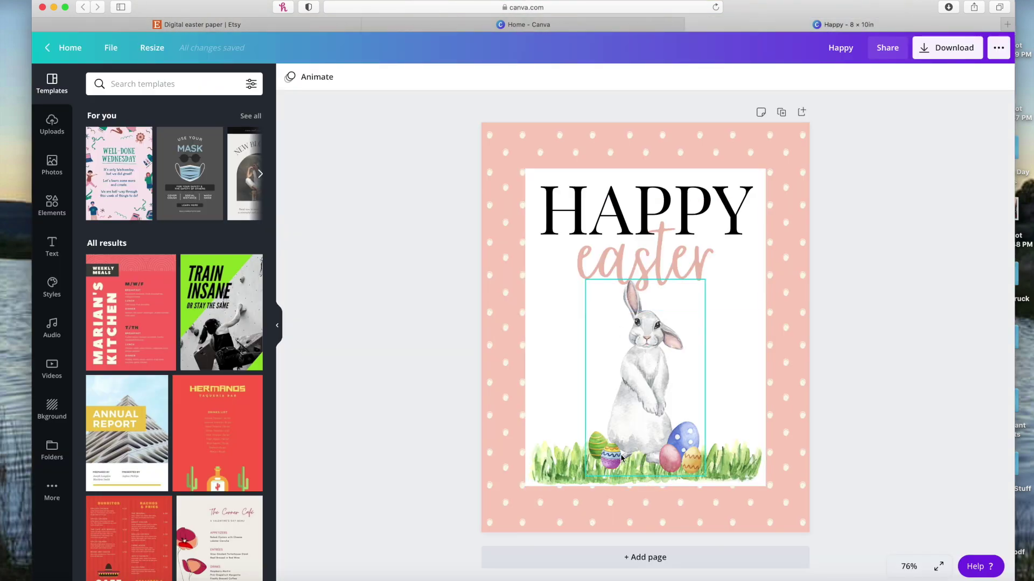
click(215, 24)
drag(302, 52, 206, 52)
text(easter )
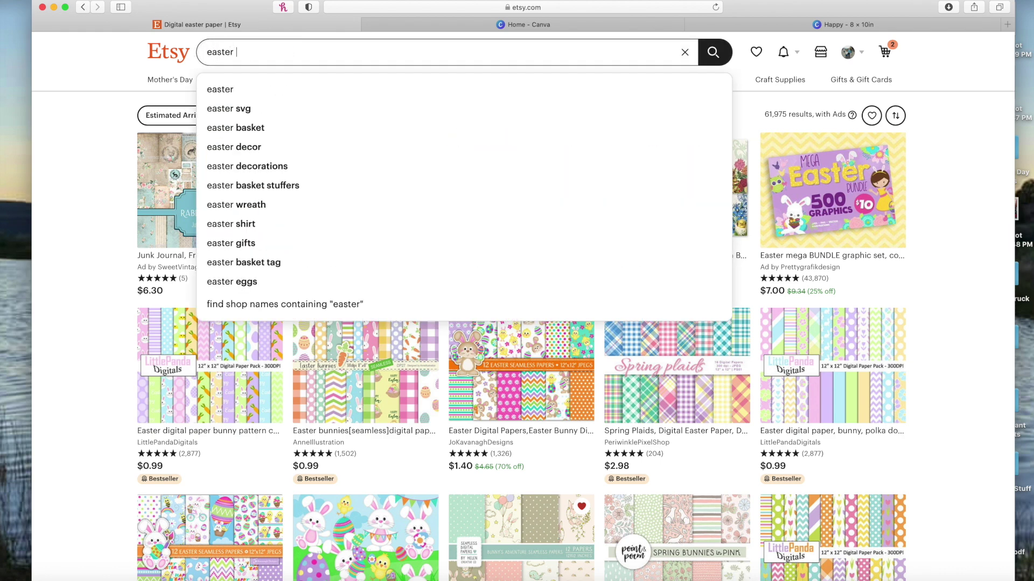
text(watercolor clipart)
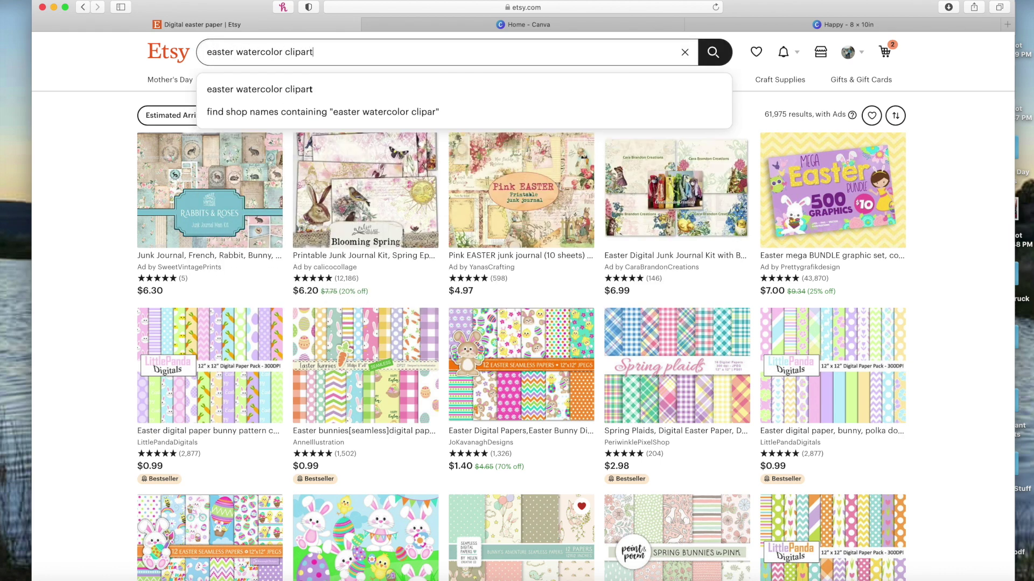
key(Return)
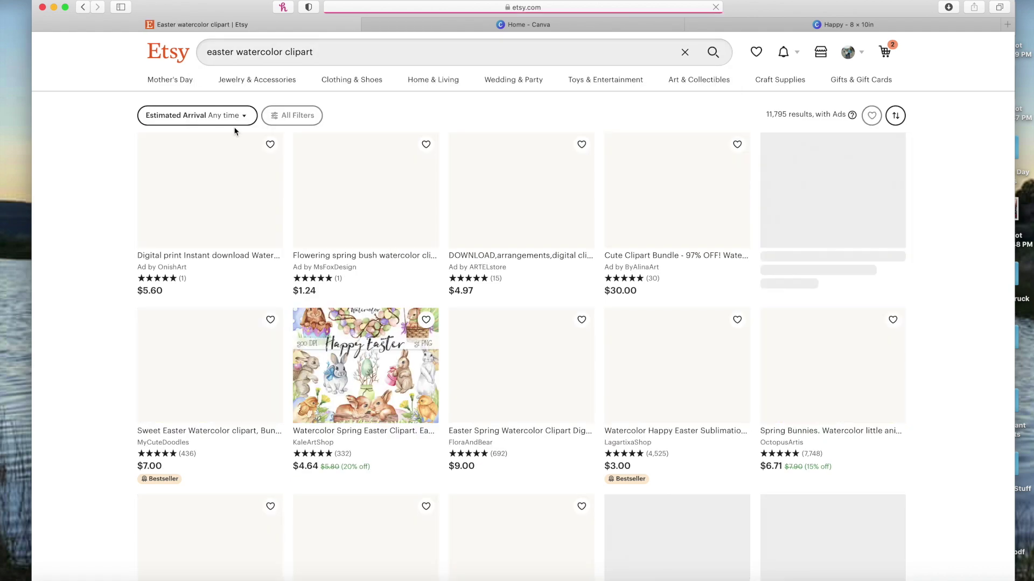
Step: Open the Watercolor Spring Easter Clipart listing from KaleArtShop and view each of its preview images
scroll(522, 382, down, 5)
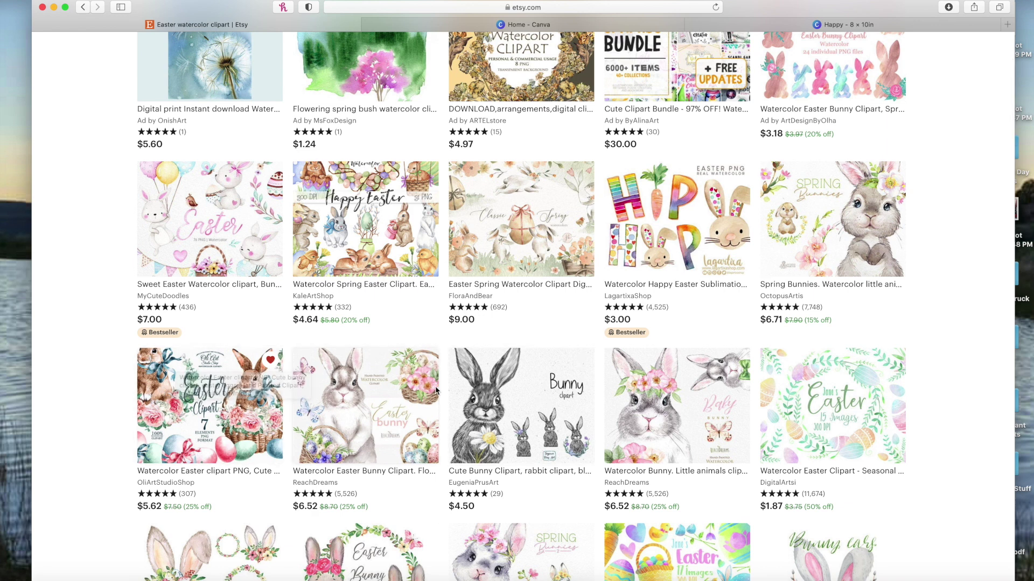
click(338, 226)
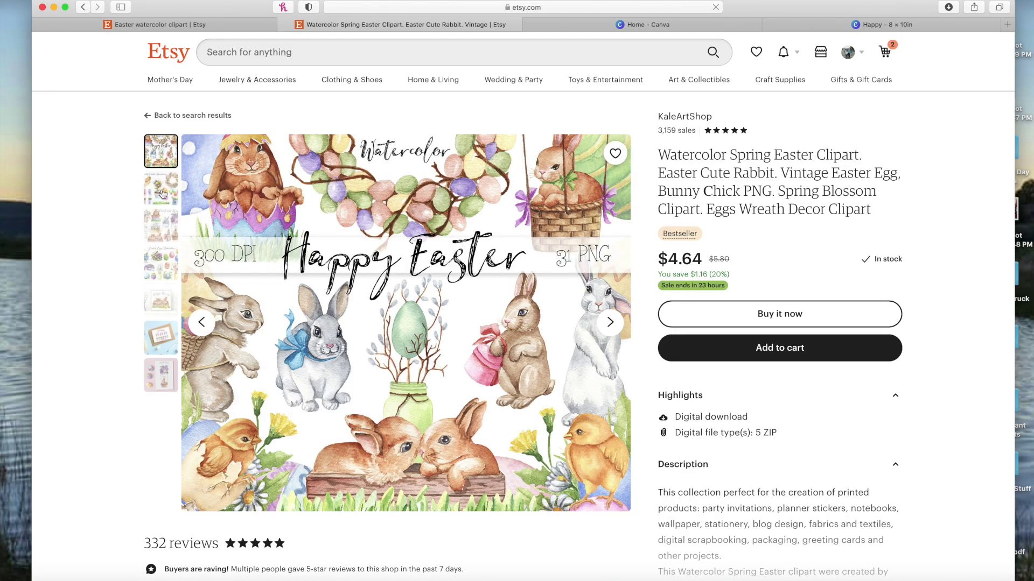
click(162, 194)
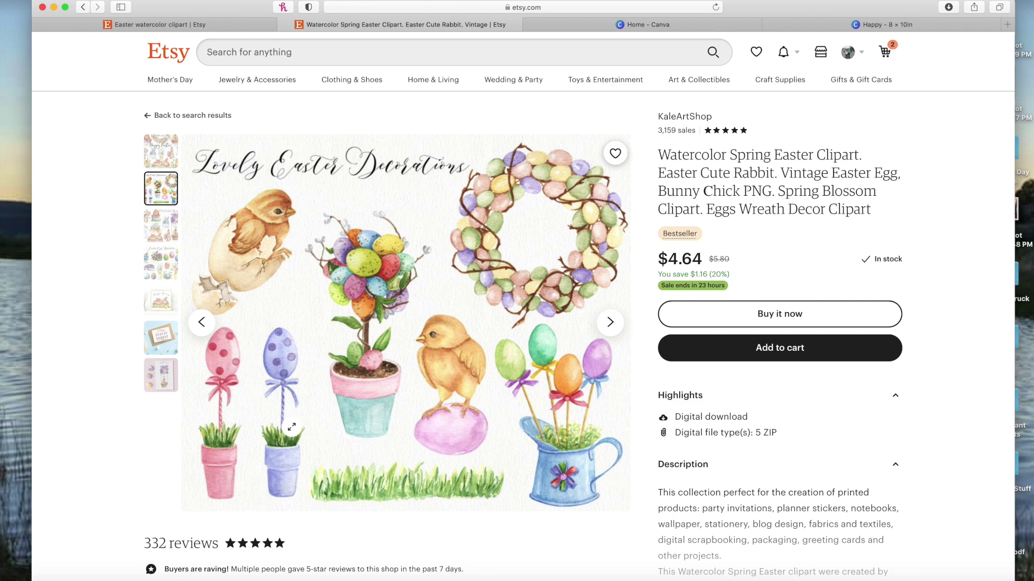
click(149, 235)
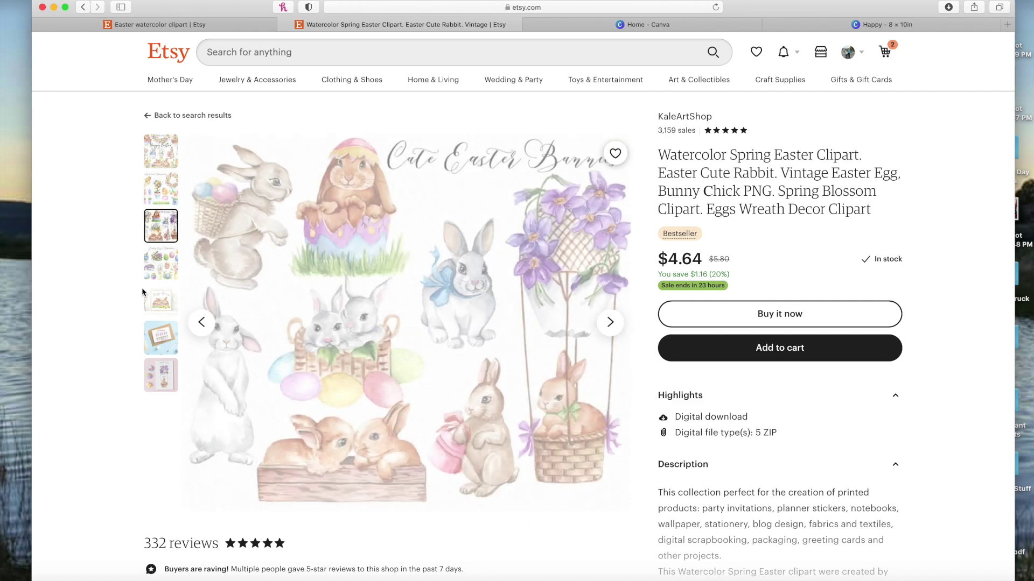
click(166, 266)
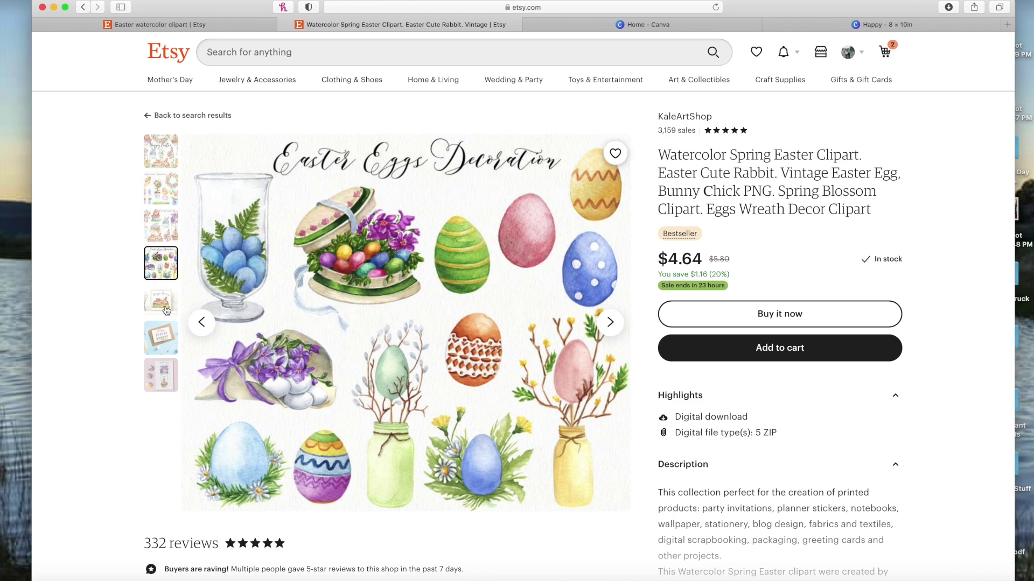
click(162, 305)
click(164, 344)
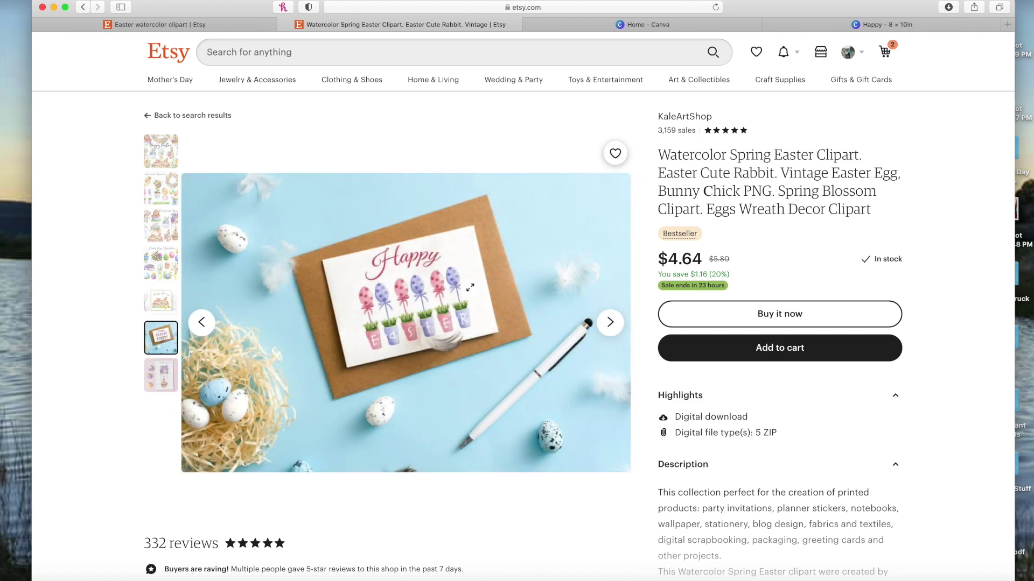
click(161, 375)
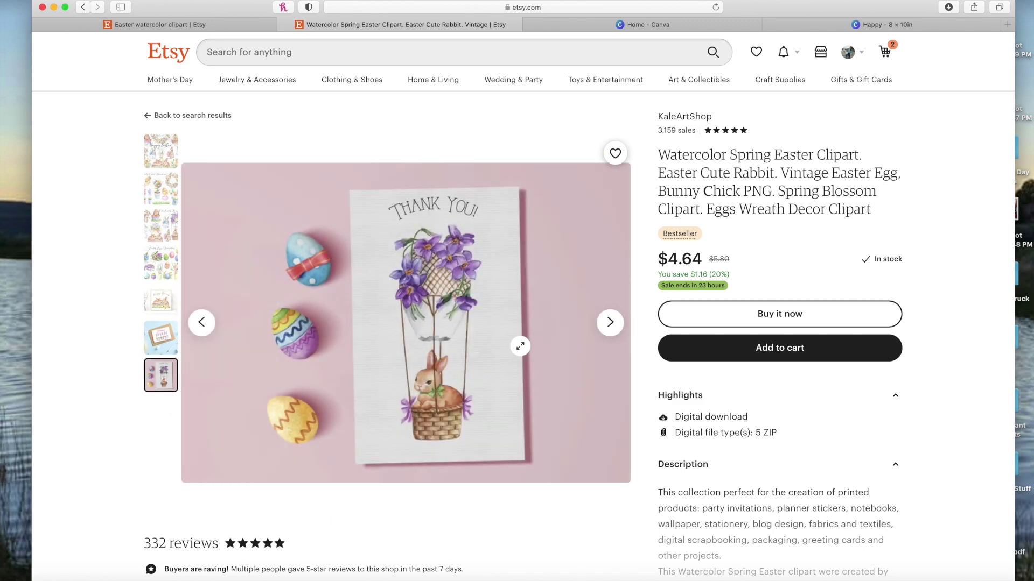
Step: Read the clipart listing's description for the included files, resolution and download details
scroll(832, 452, down, 5)
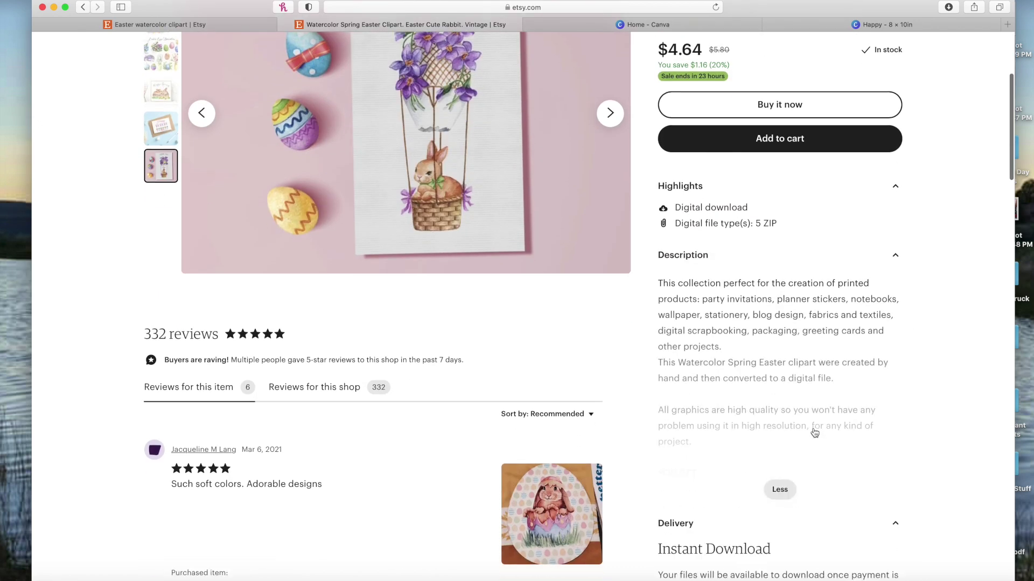
scroll(946, 493, down, 2)
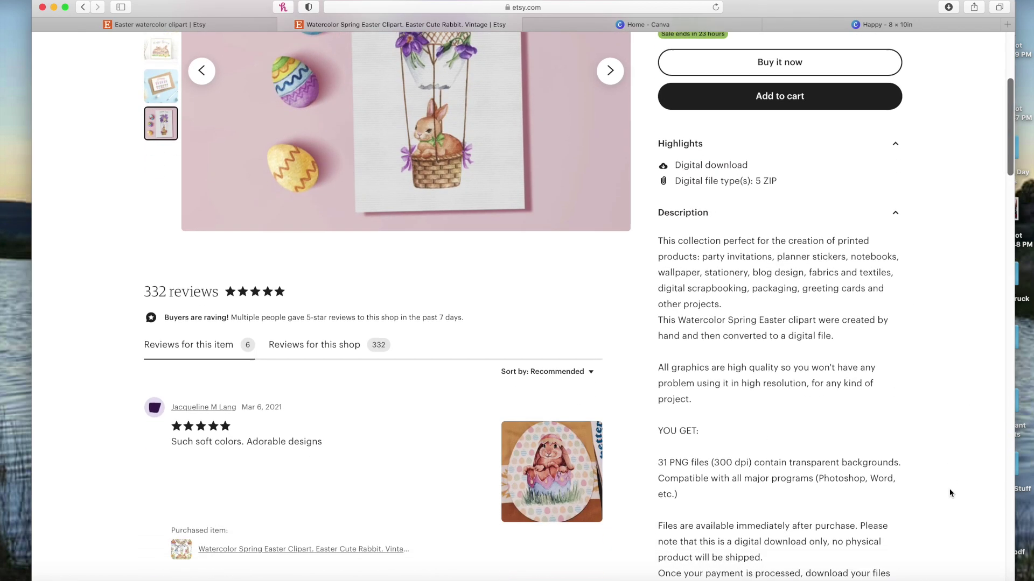
scroll(950, 493, up, 1)
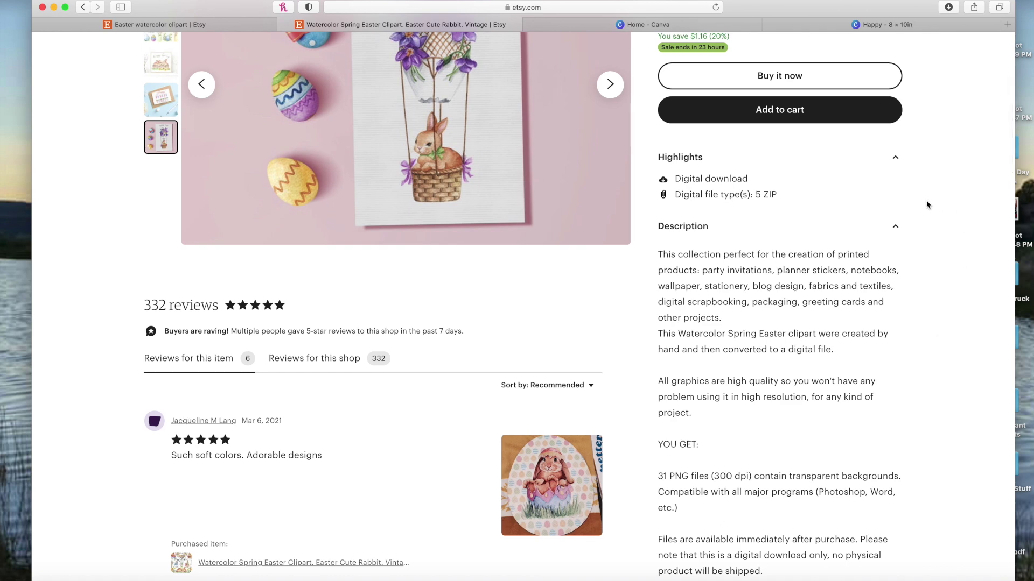
scroll(956, 448, down, 5)
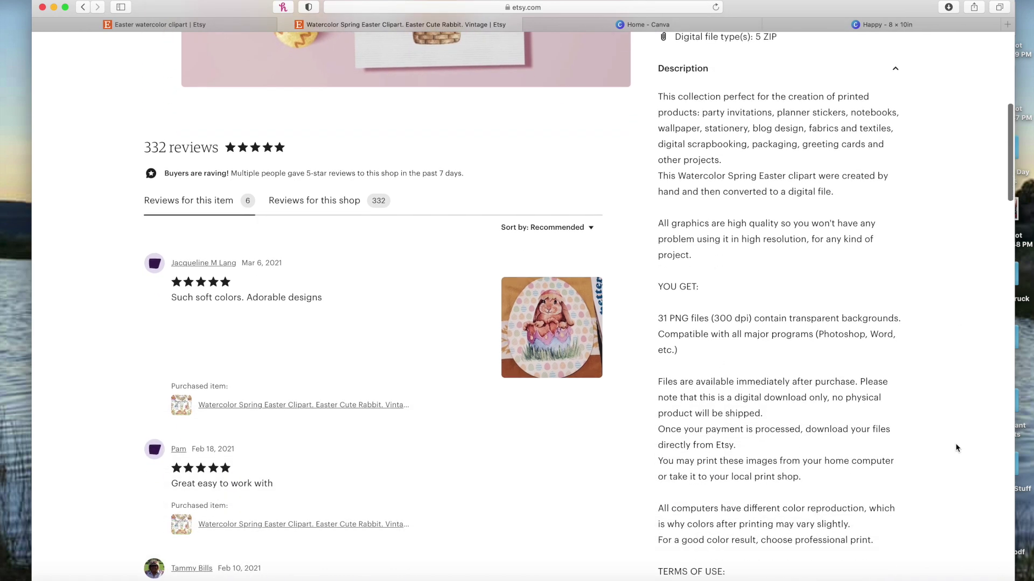
Step: Read the clipart listing's terms of use covering personal use, commercial use and the 1000-copy limit
scroll(956, 448, down, 3)
scroll(956, 447, down, 4)
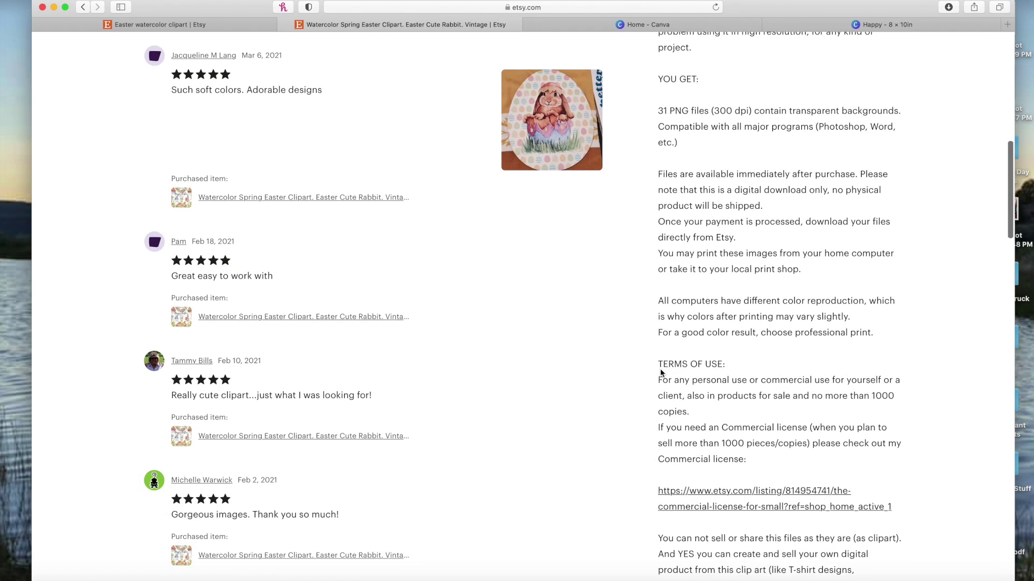
drag(665, 381, 822, 381)
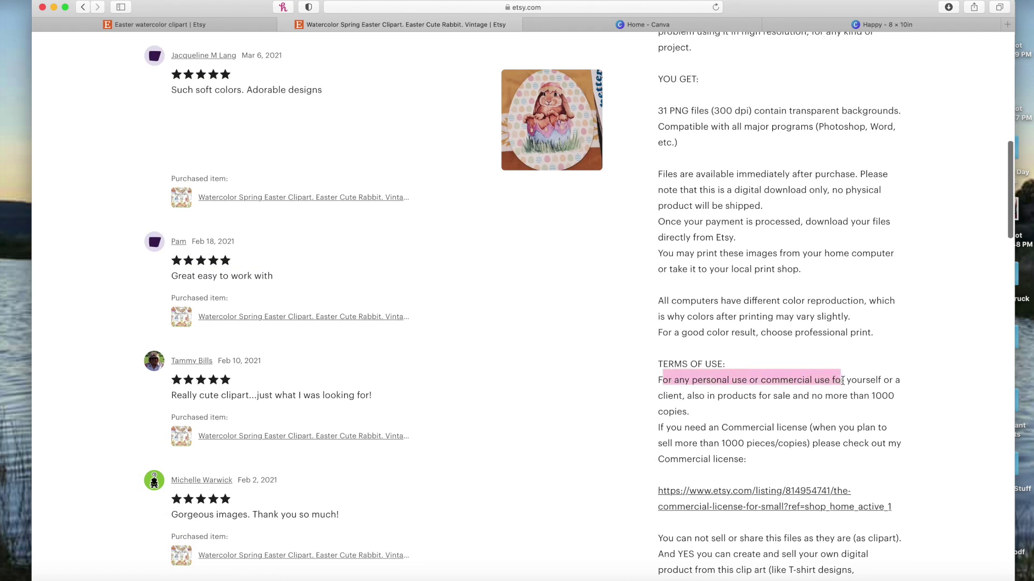
drag(891, 381, 899, 390)
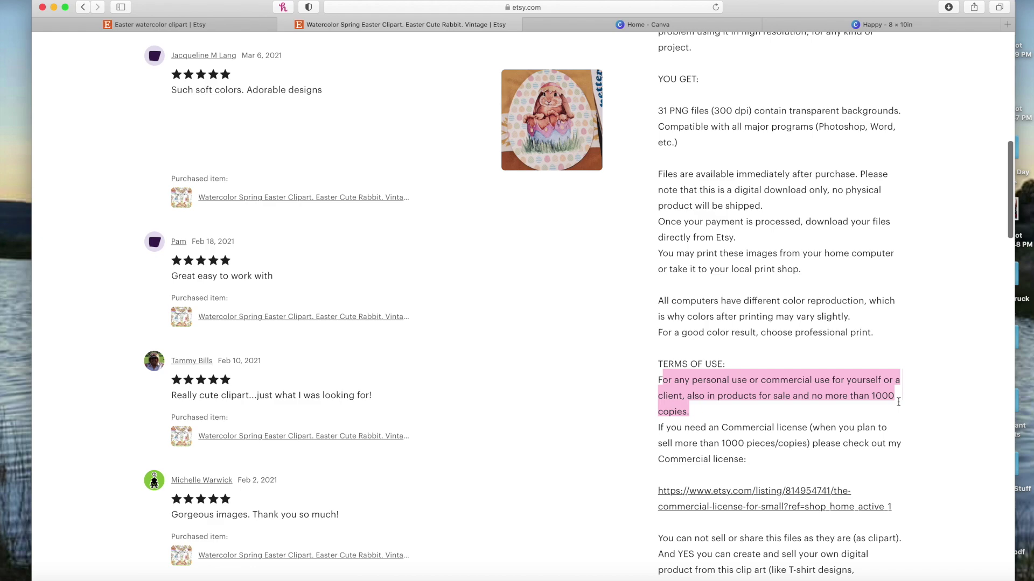
click(634, 423)
scroll(637, 413, down, 5)
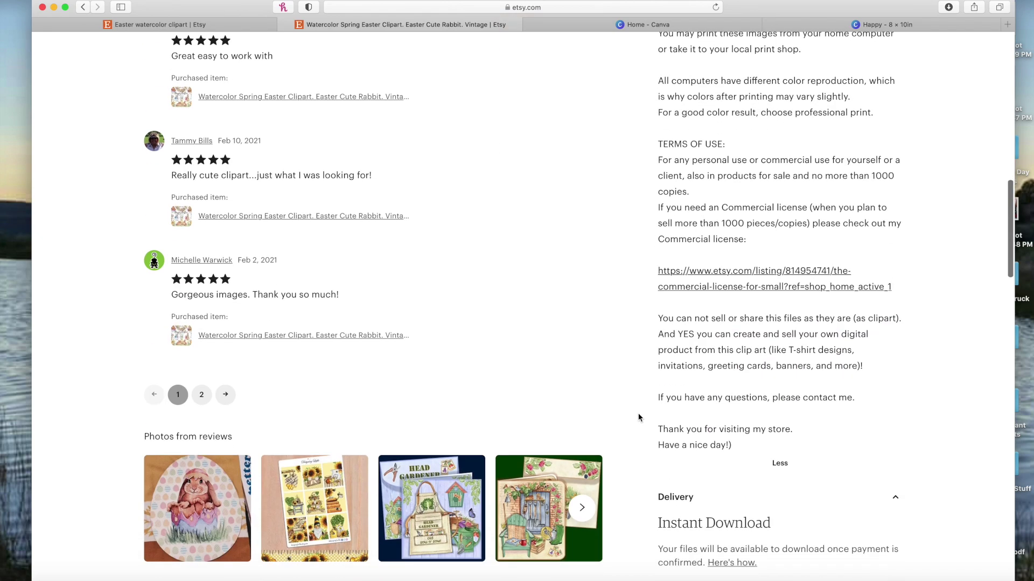
scroll(638, 412, up, 20)
Step: Check the Happy Easter design in Canva, then open the TLPprintables shop page on Etsy
click(883, 24)
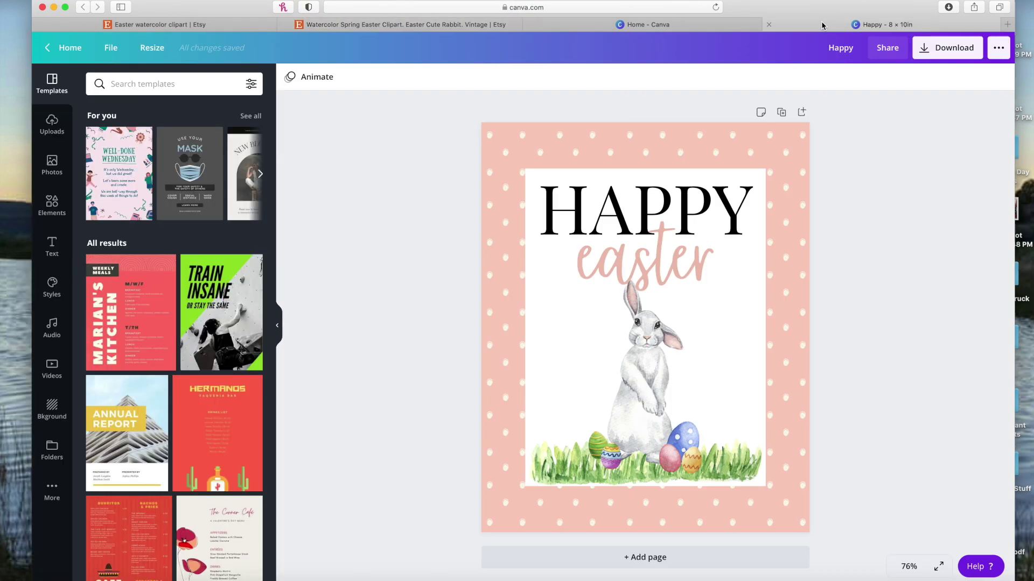
click(237, 22)
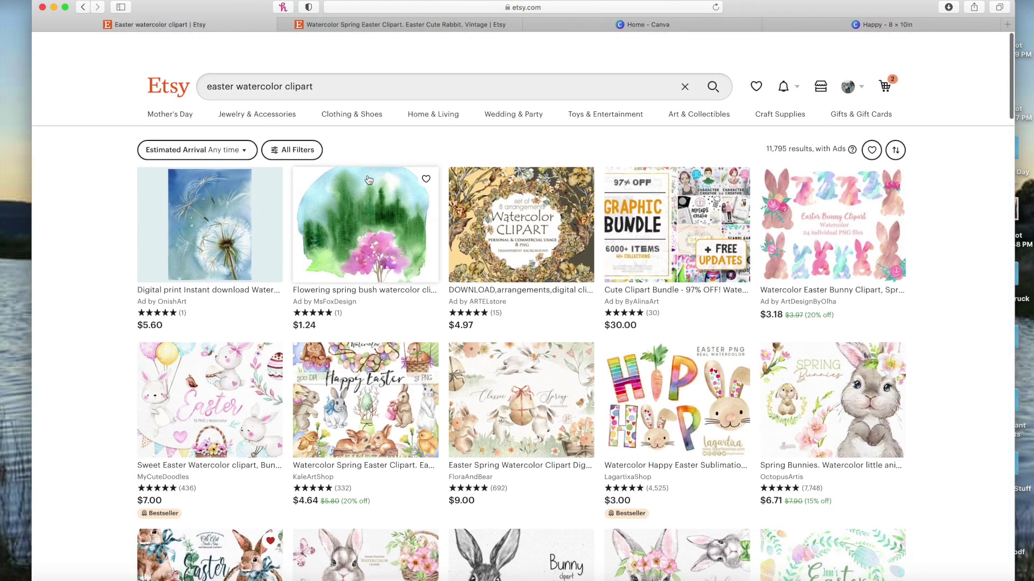
scroll(368, 180, down, 1)
click(368, 52)
text(tlppri)
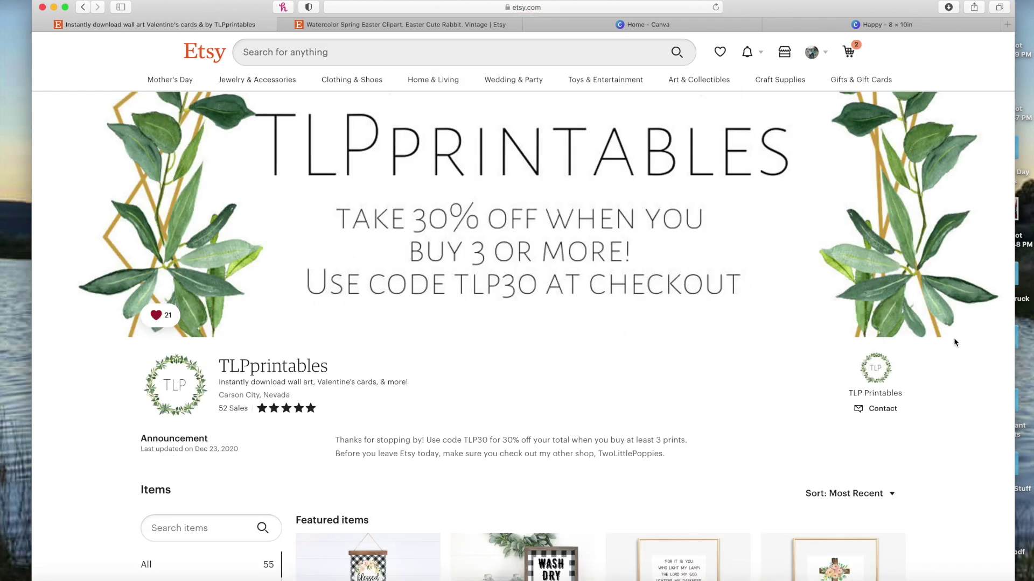
Step: Look through the TLPprintables featured items and the first page of all its printable listings
scroll(710, 369, down, 5)
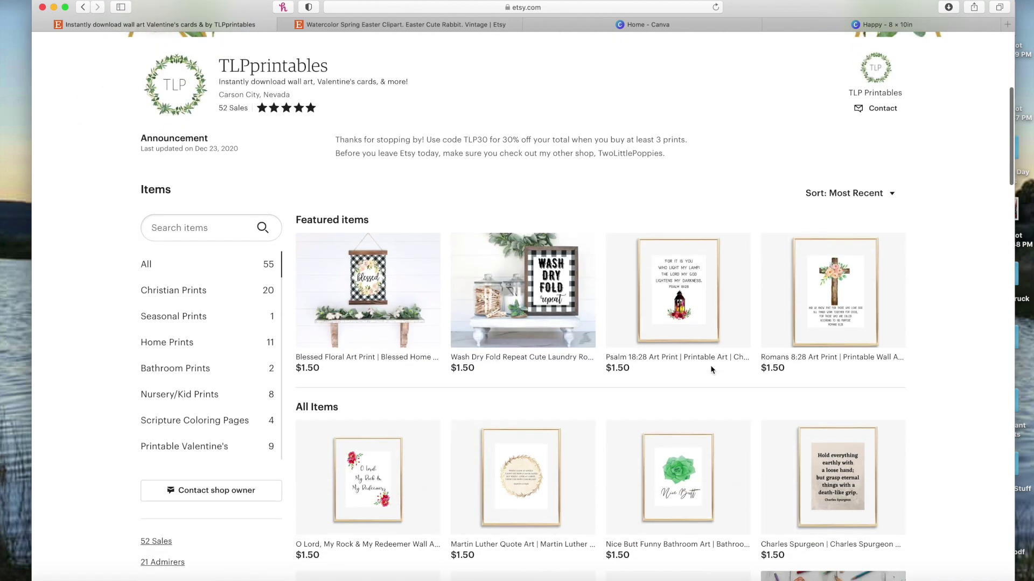
scroll(964, 419, down, 5)
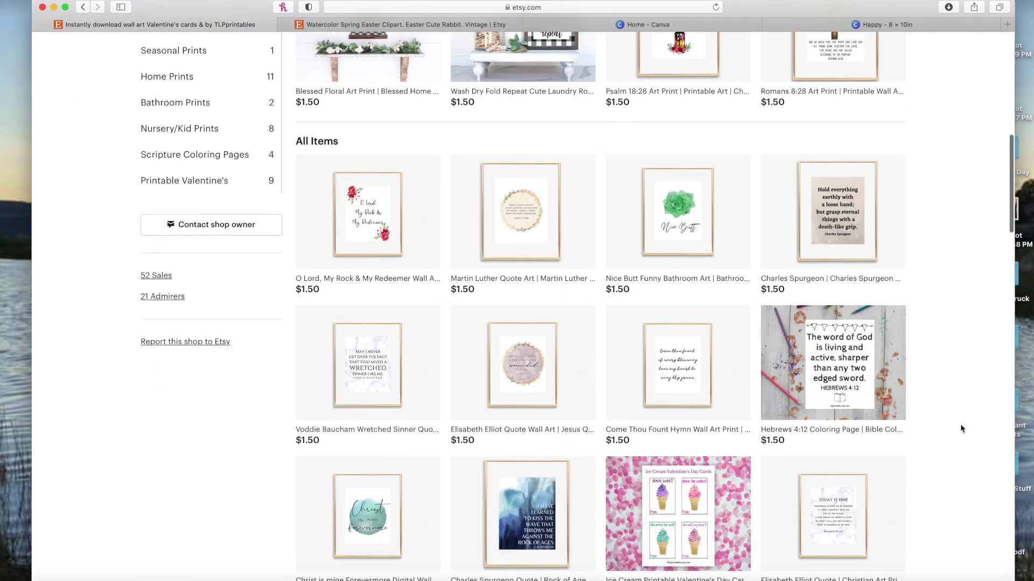
scroll(960, 424, down, 4)
scroll(961, 423, up, 15)
scroll(961, 423, down, 3)
scroll(962, 428, up, 3)
scroll(815, 450, down, 2)
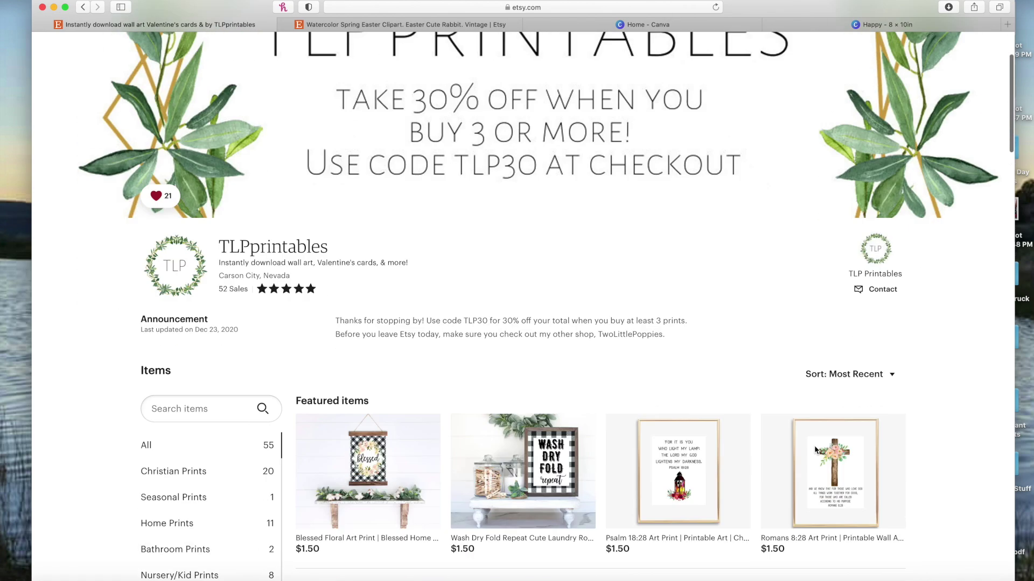
scroll(815, 450, down, 4)
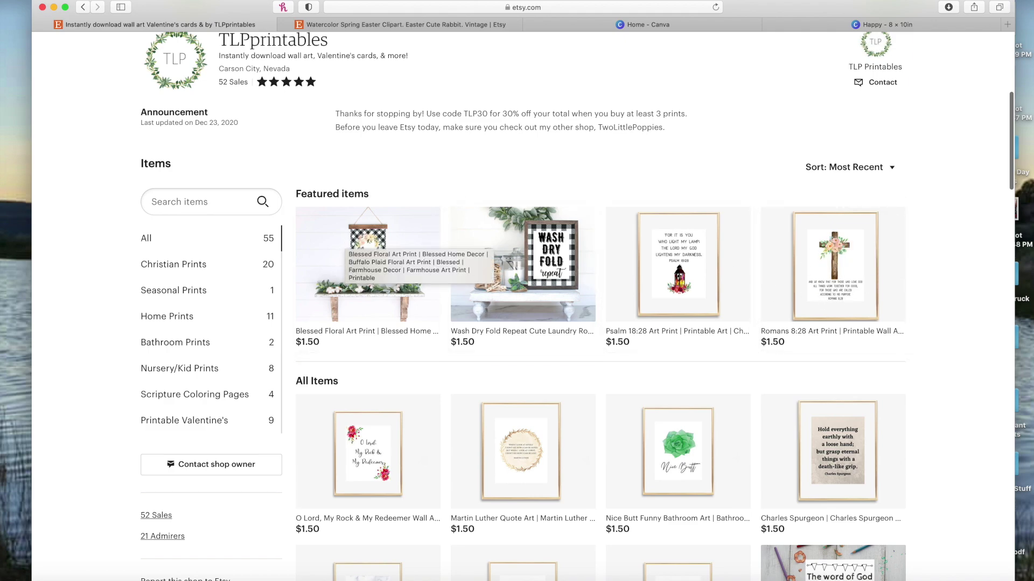
scroll(935, 451, down, 15)
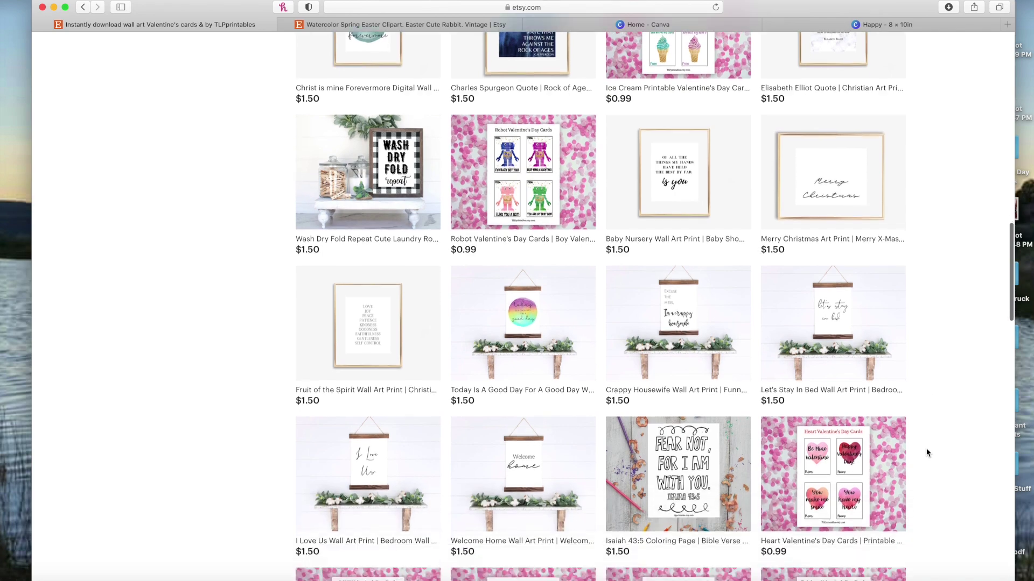
scroll(927, 452, down, 8)
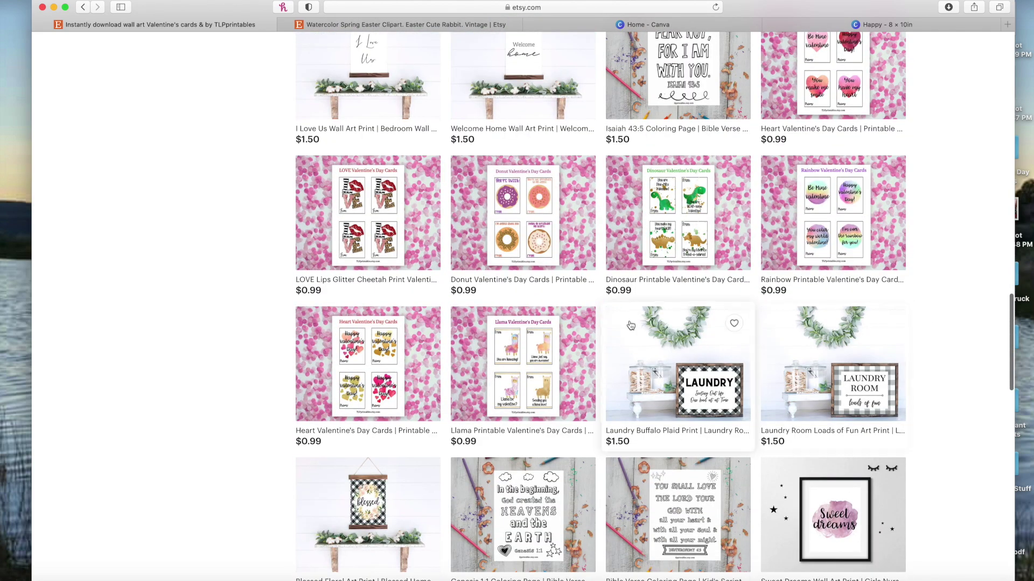
scroll(968, 437, down, 4)
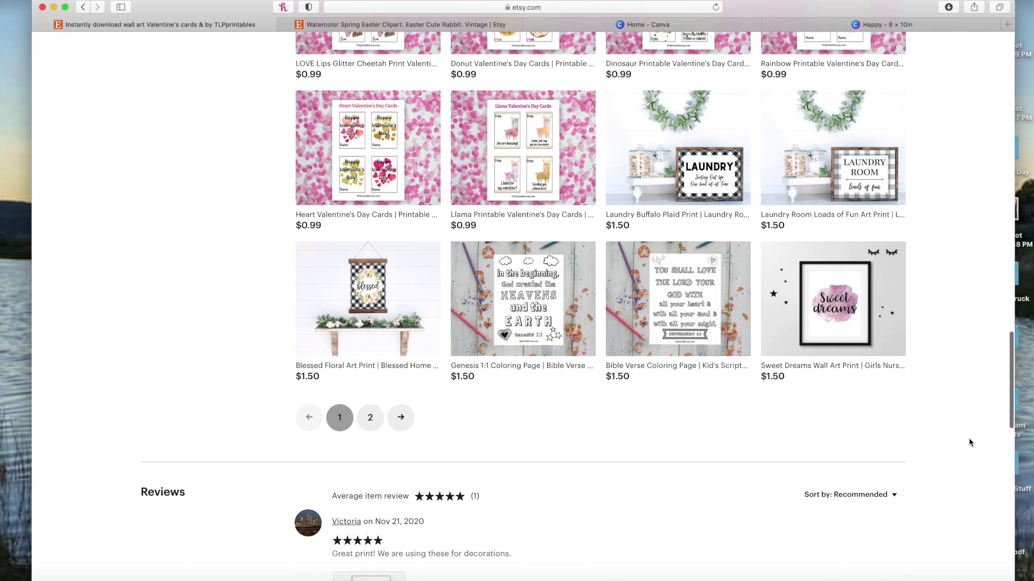
Step: Open the second page of the TLPprintables shop items and look over its wall art prints
click(369, 419)
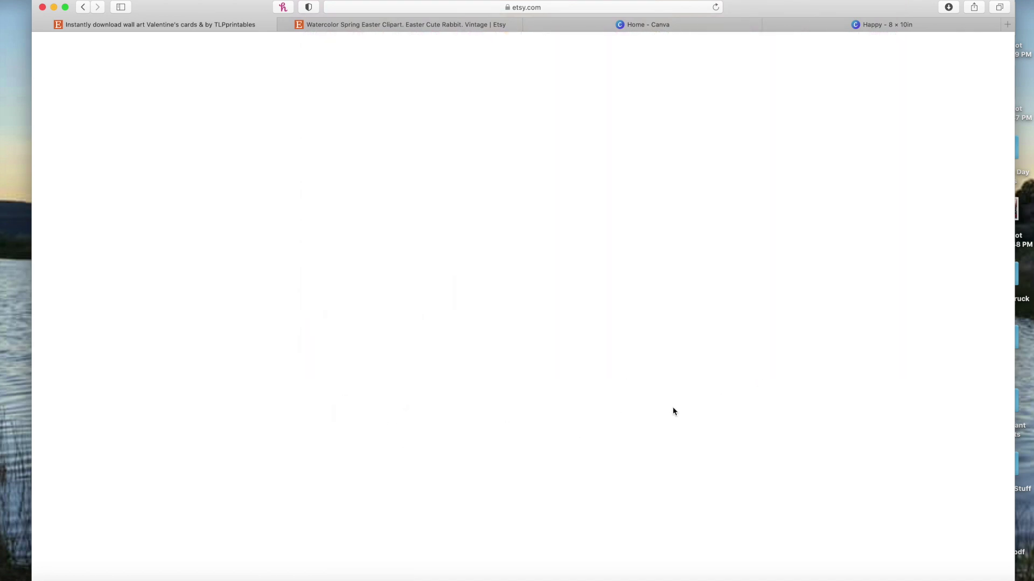
scroll(972, 423, down, 3)
scroll(970, 418, down, 5)
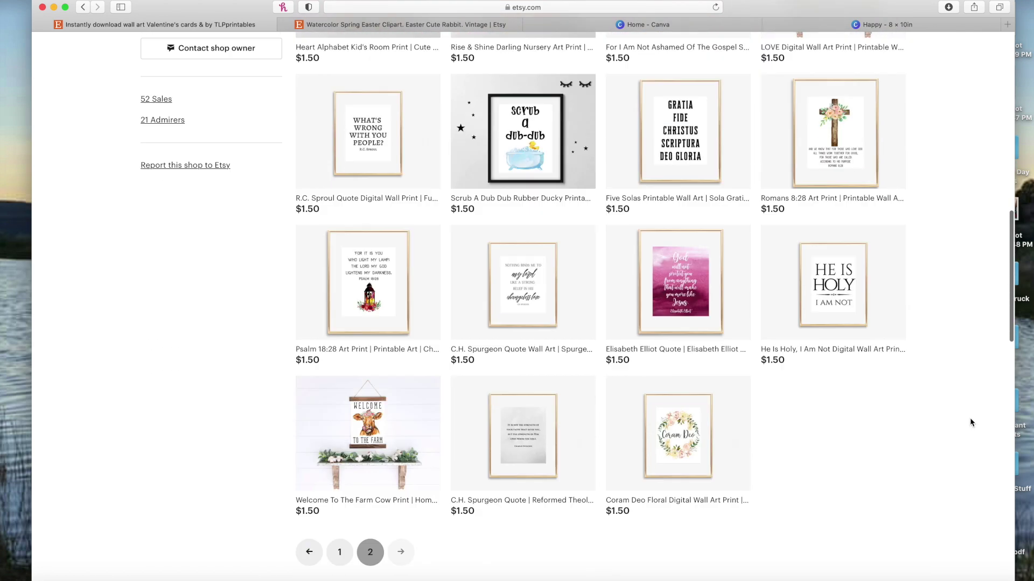
scroll(970, 418, up, 2)
scroll(970, 418, up, 10)
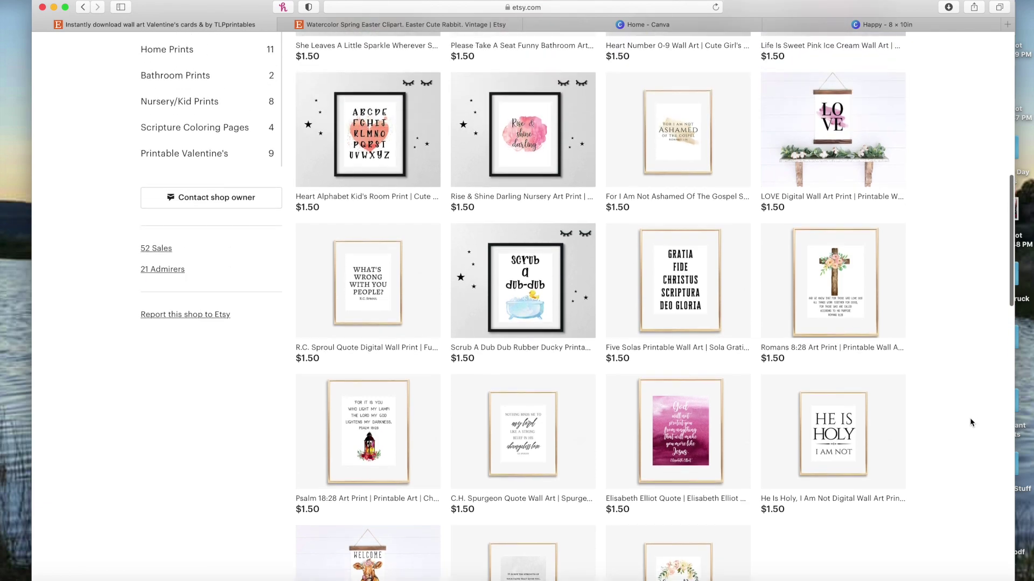
scroll(970, 418, down, 5)
scroll(970, 417, down, 3)
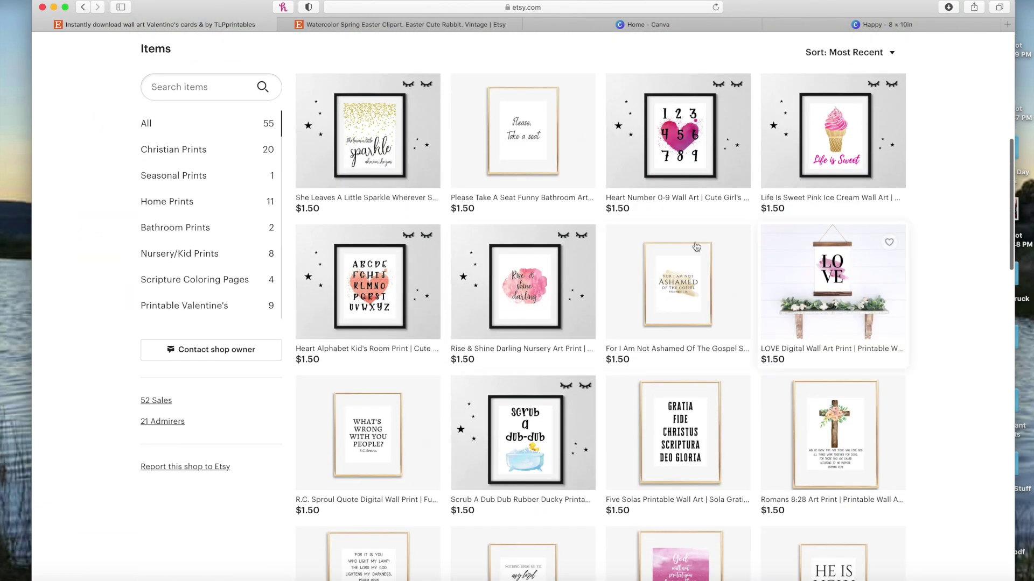
scroll(951, 255, up, 8)
Step: Switch to Canva and close the browser tabs holding the Etsy clipart listing and the finished Happy design
click(883, 25)
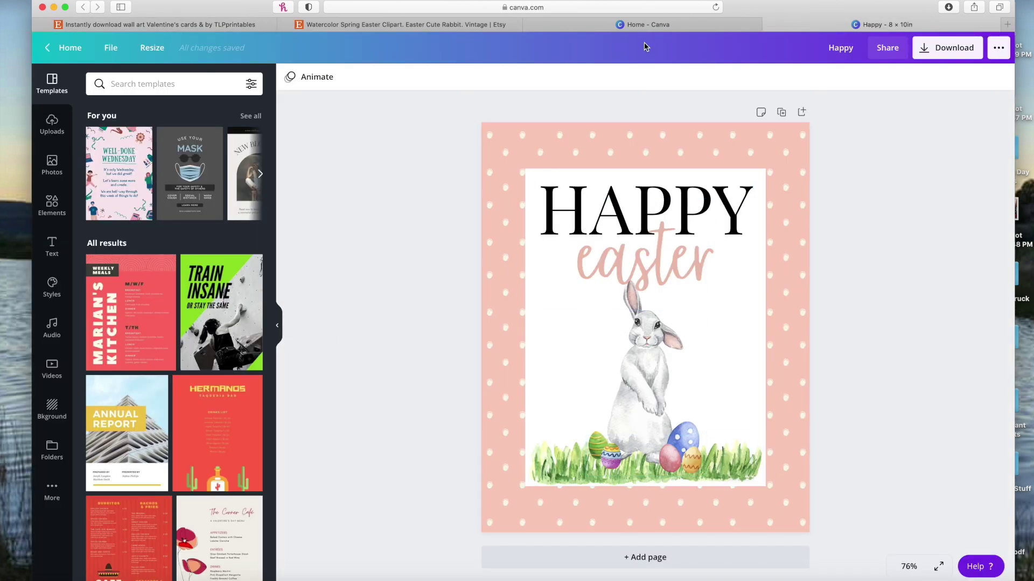
click(573, 20)
mouse_move(495, 25)
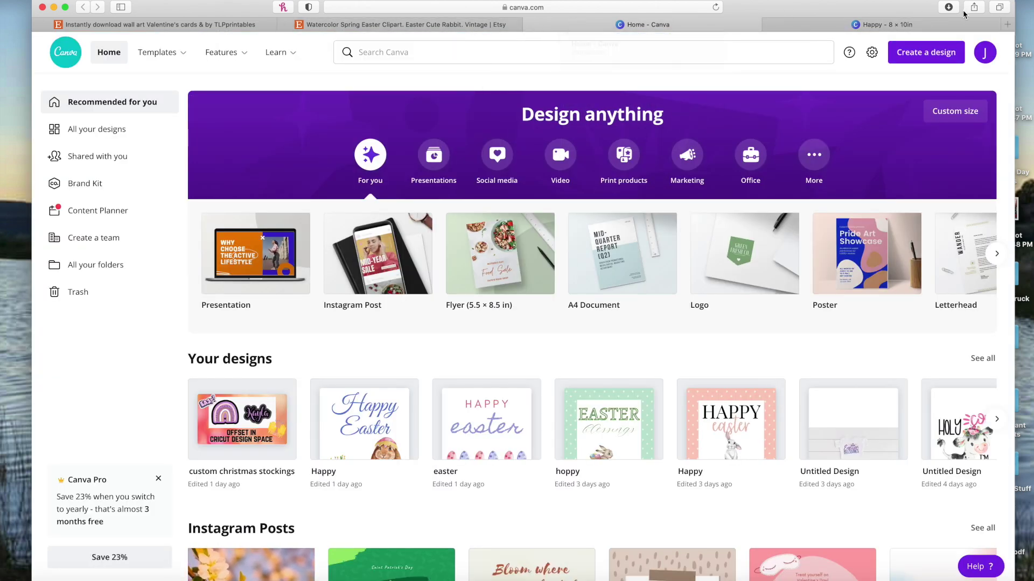
click(885, 25)
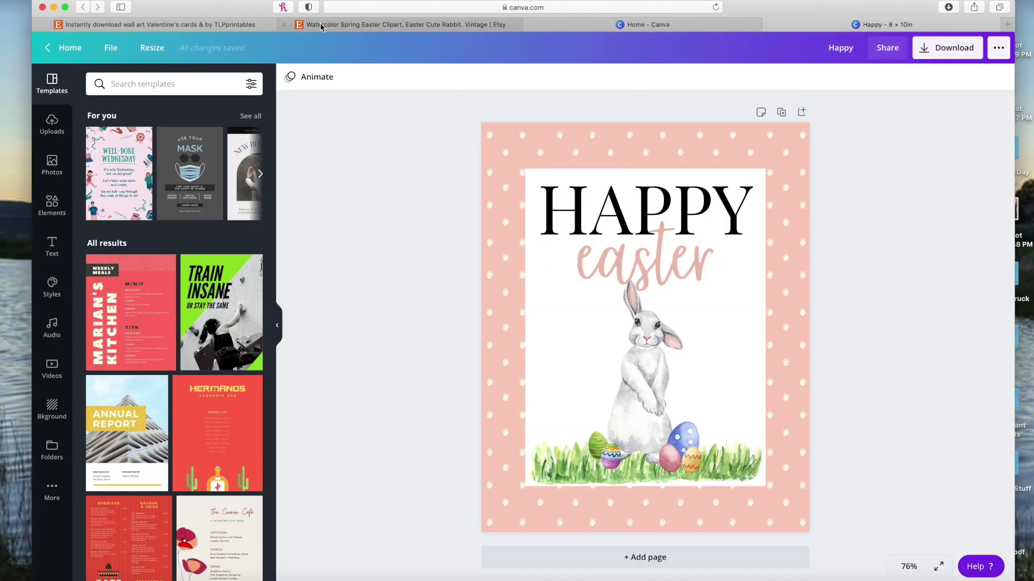
click(285, 25)
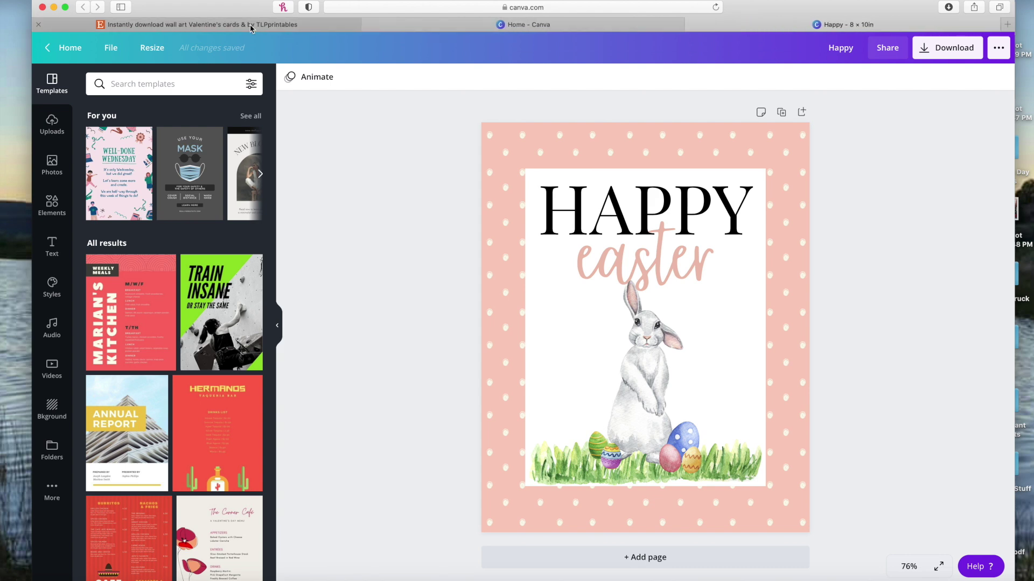
click(288, 27)
click(602, 25)
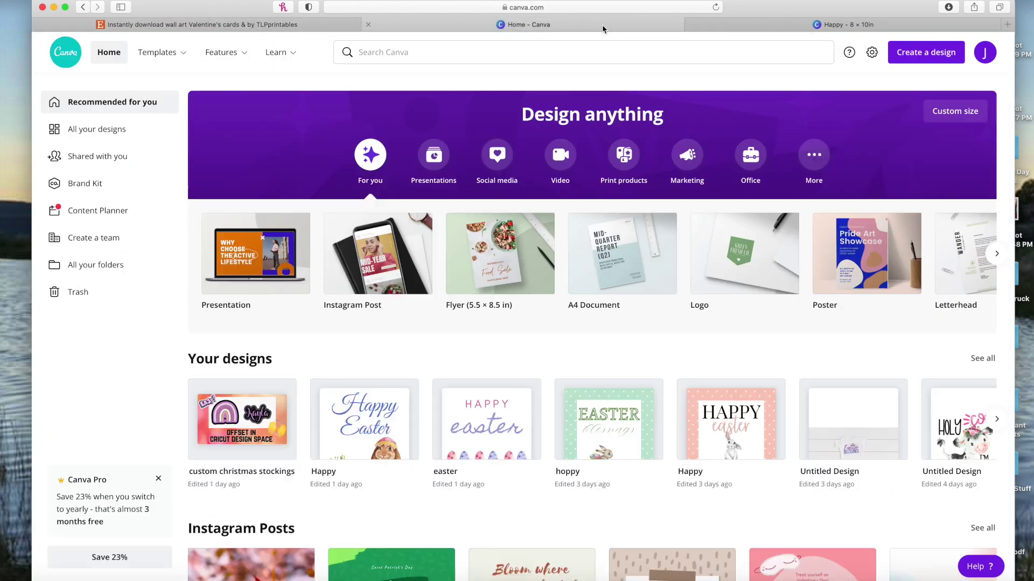
click(766, 21)
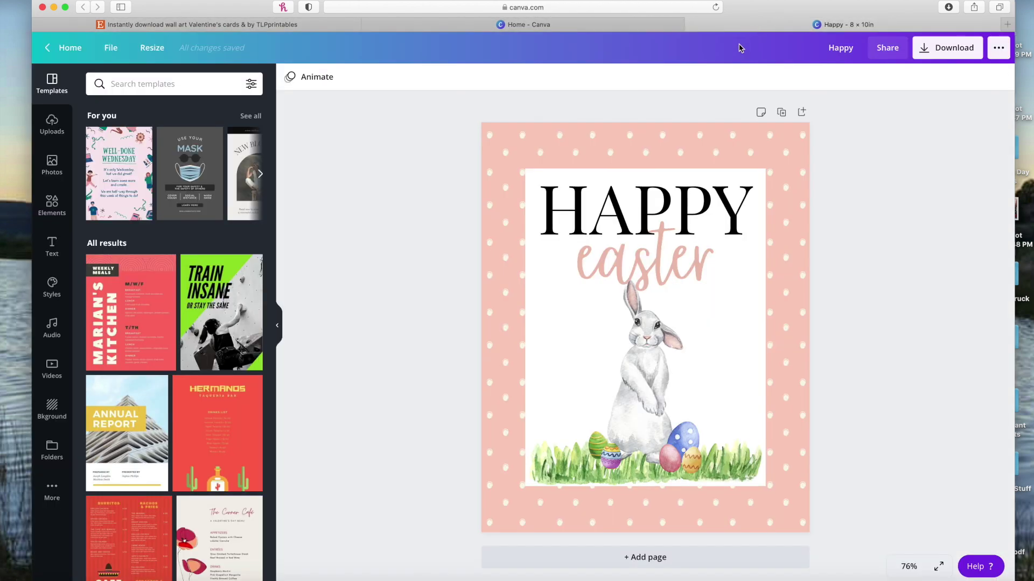
click(502, 30)
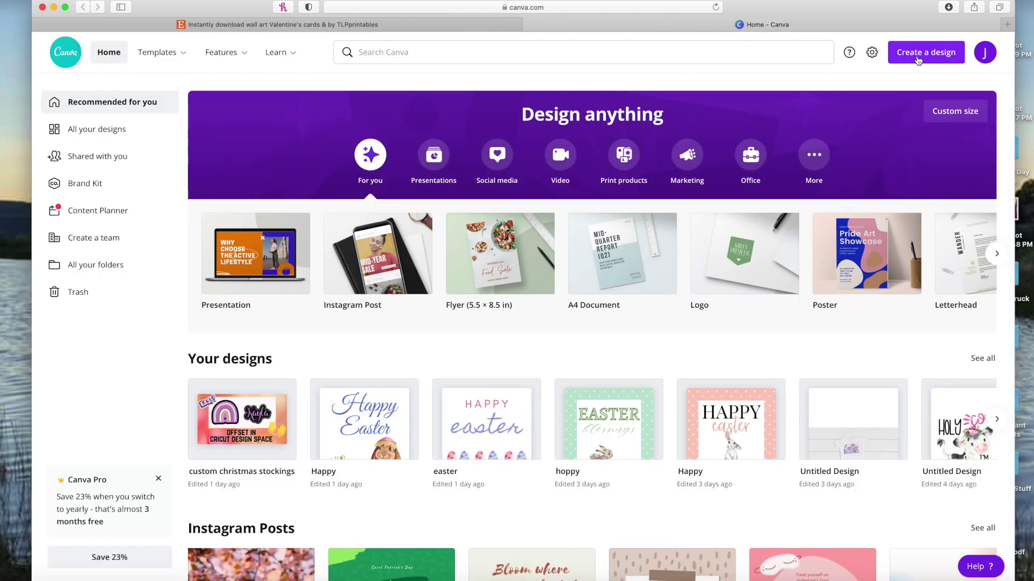
Step: Create a new blank Canva design using the recent 8 x 10 in custom size
click(914, 56)
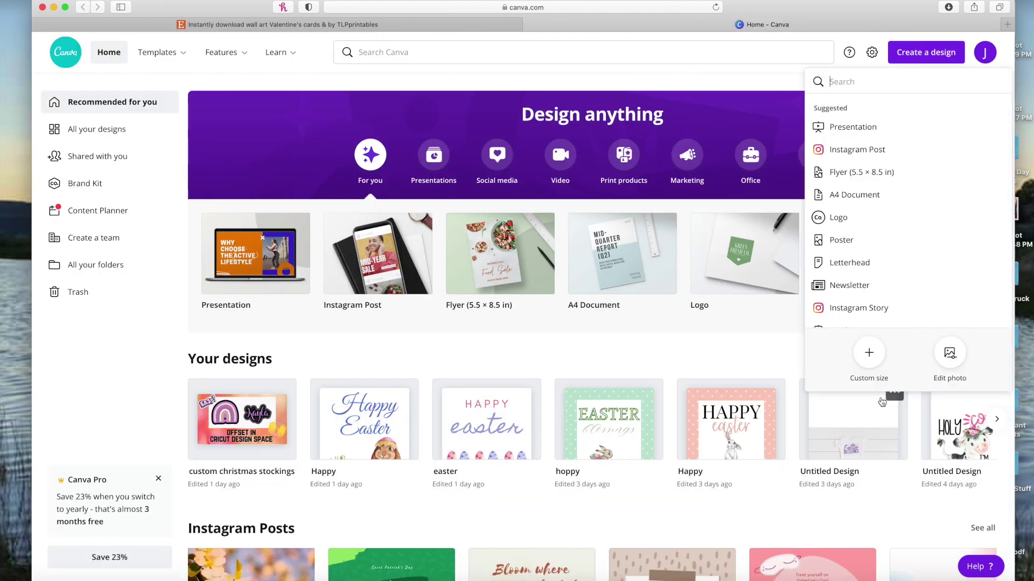
click(875, 363)
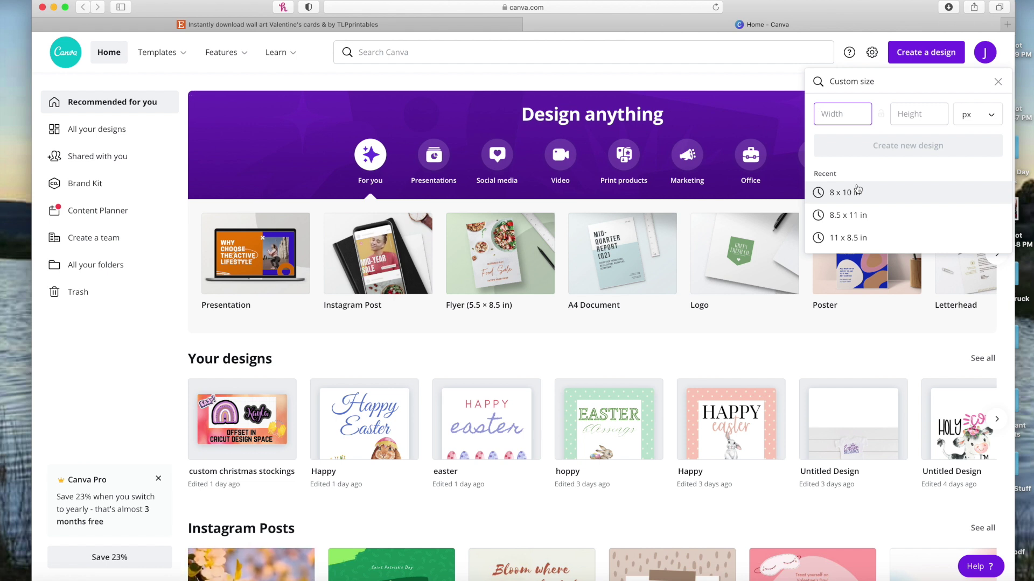
click(904, 196)
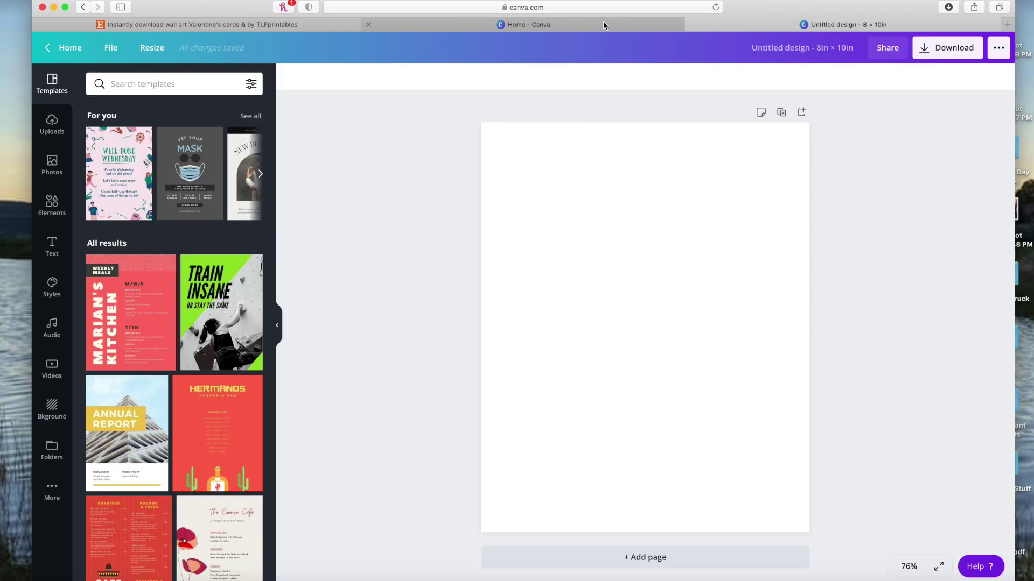
Step: Fill the blank page's background with the pink dotted digital paper from the uploaded images
click(48, 126)
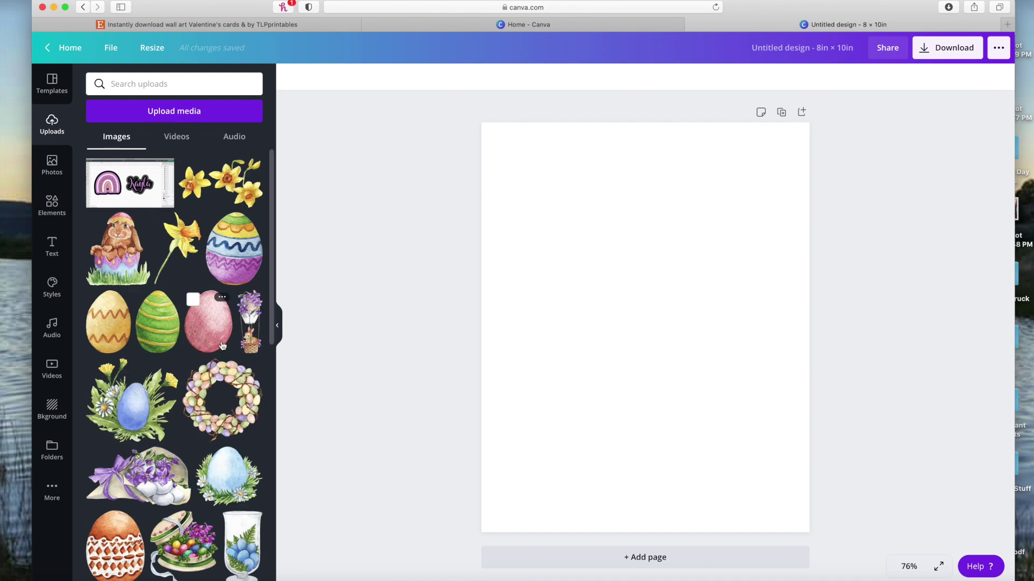
scroll(125, 323, down, 7)
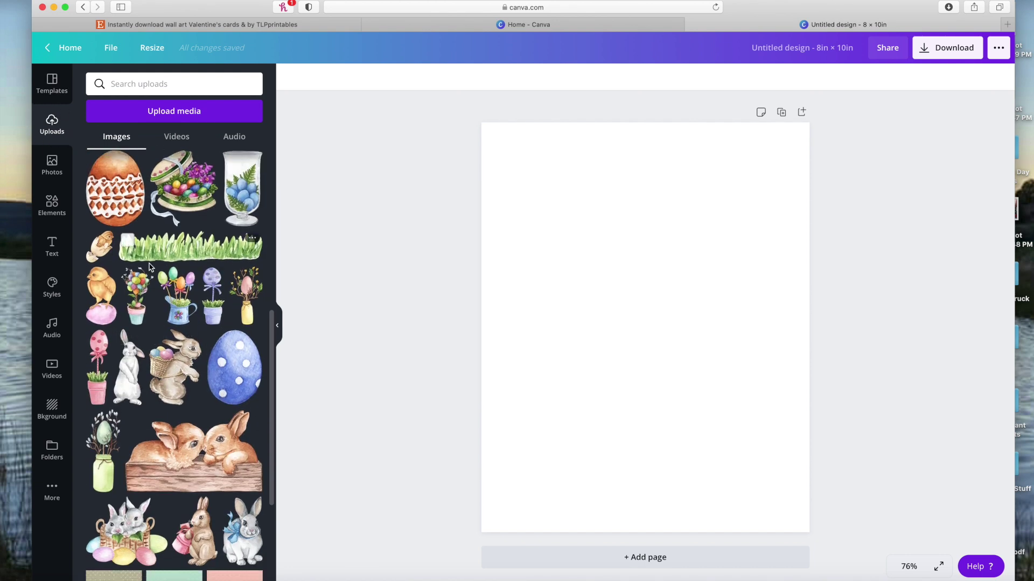
scroll(206, 282, down, 5)
scroll(199, 269, down, 2)
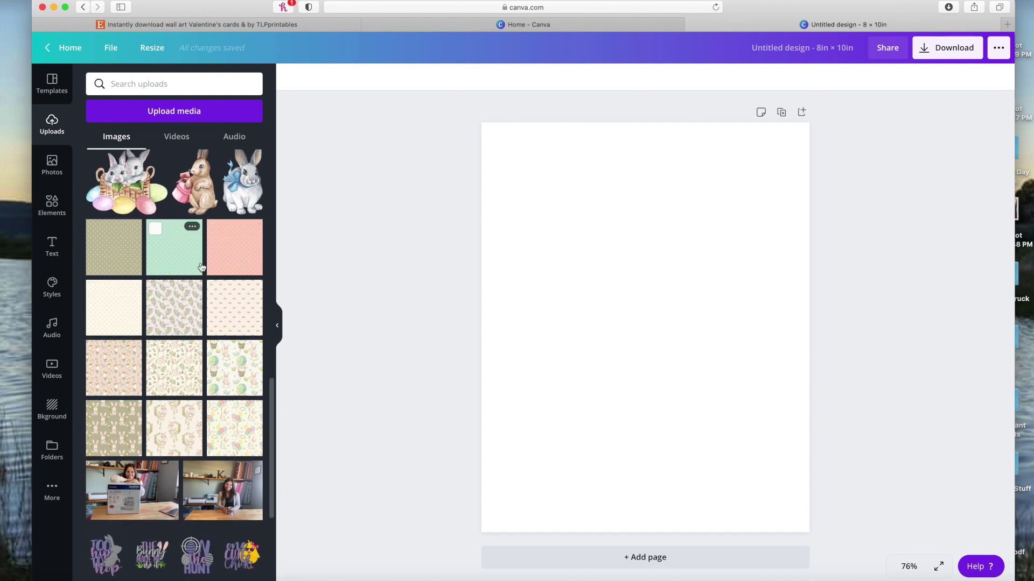
drag(221, 257, 487, 273)
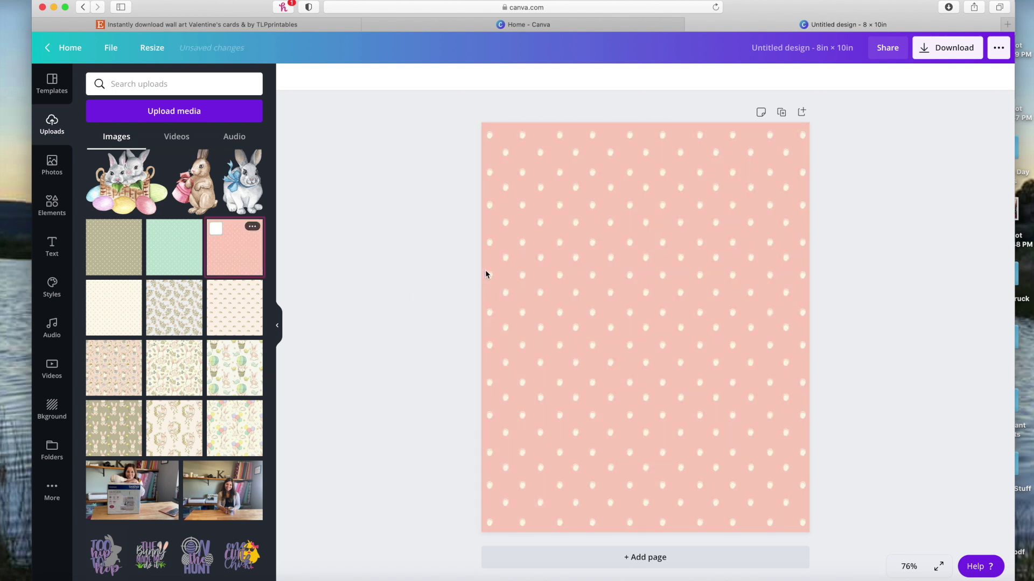
click(680, 347)
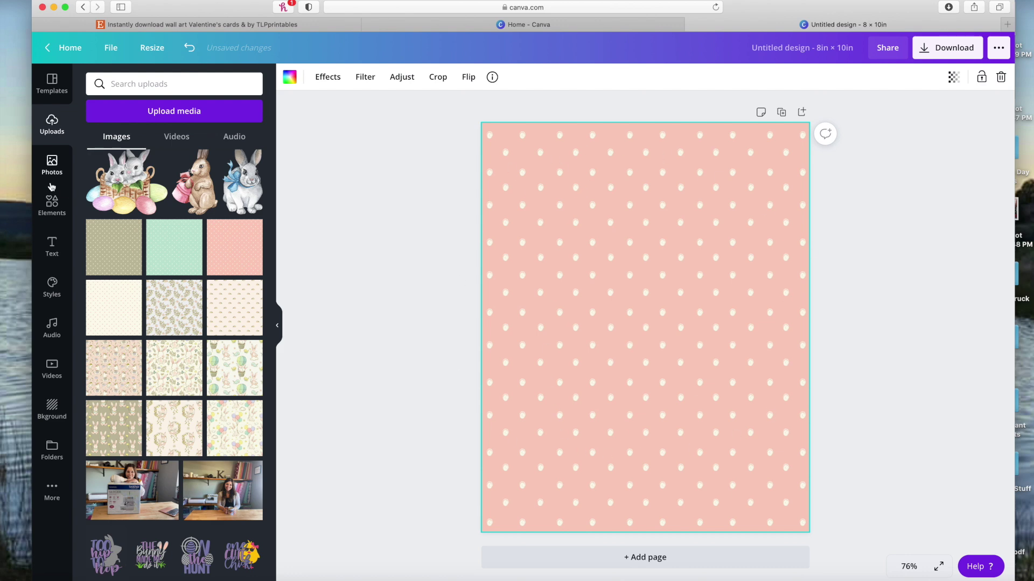
Step: Add a square shape and stretch it into a tall rectangle centred on the page, leaving a patterned border all around
click(54, 207)
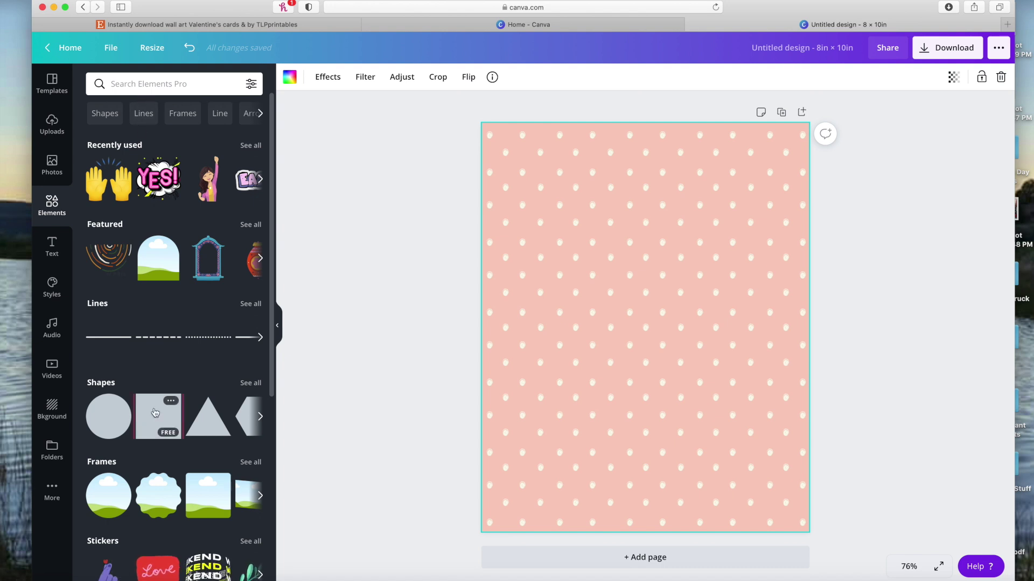
click(145, 433)
drag(653, 342, 631, 277)
drag(731, 268, 780, 272)
drag(654, 355, 646, 496)
drag(683, 380, 676, 372)
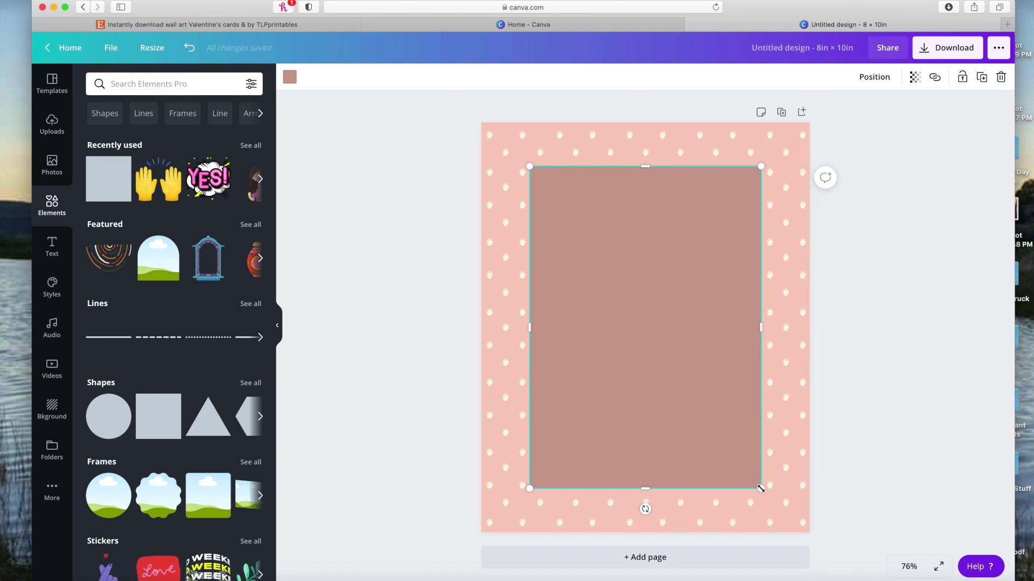
Step: Resize the rectangle to about 5.6 by 7.8 in and align it to the page's center and middle
drag(760, 489, 760, 486)
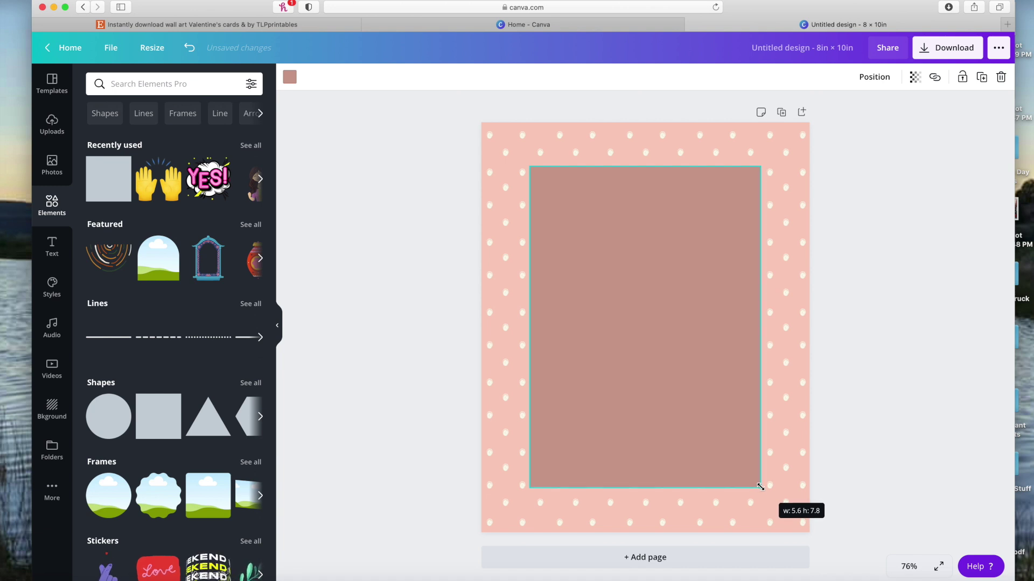
drag(760, 486, 760, 486)
drag(714, 438, 713, 436)
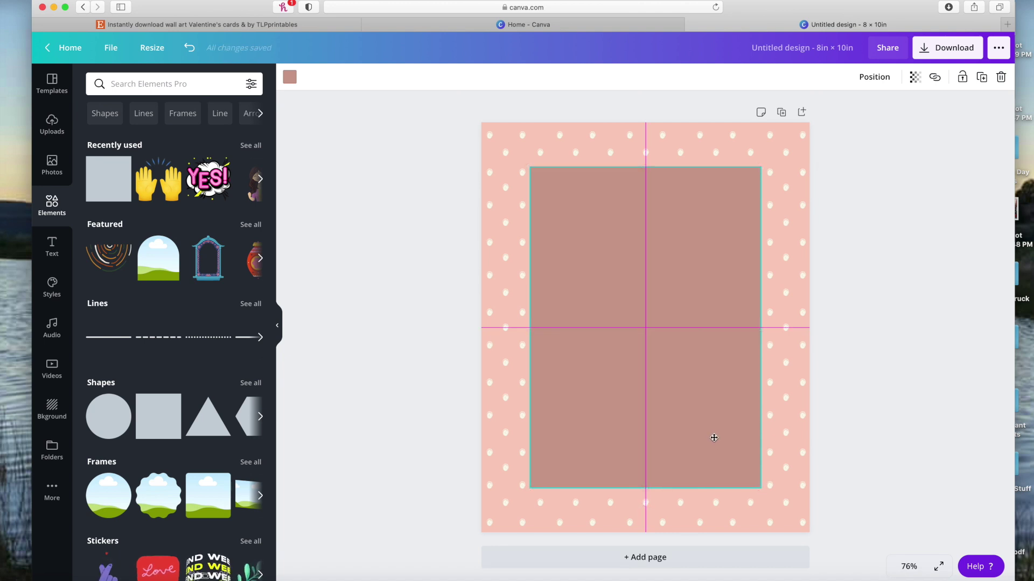
drag(714, 438, 699, 422)
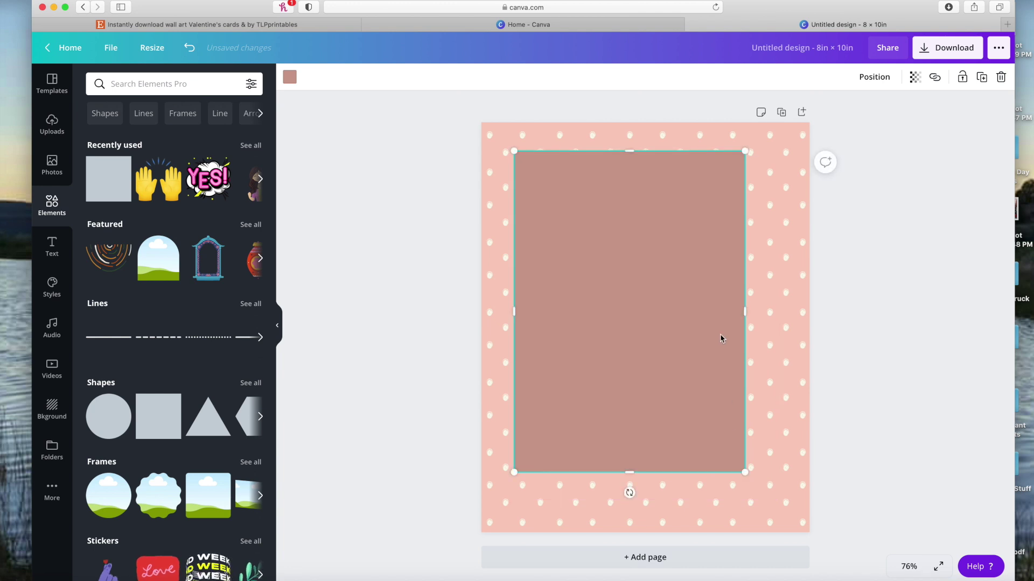
click(876, 81)
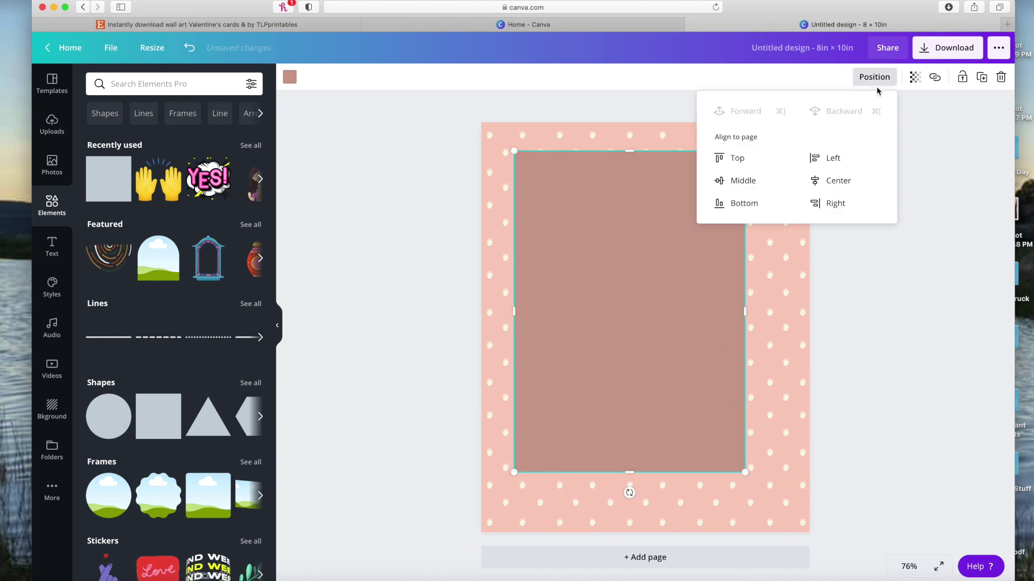
click(828, 183)
click(749, 185)
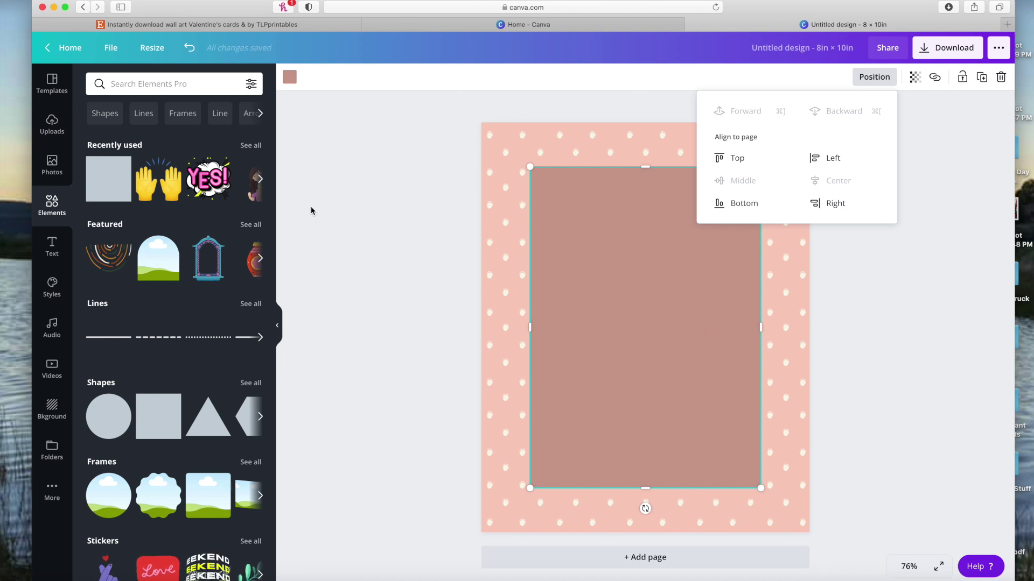
click(561, 241)
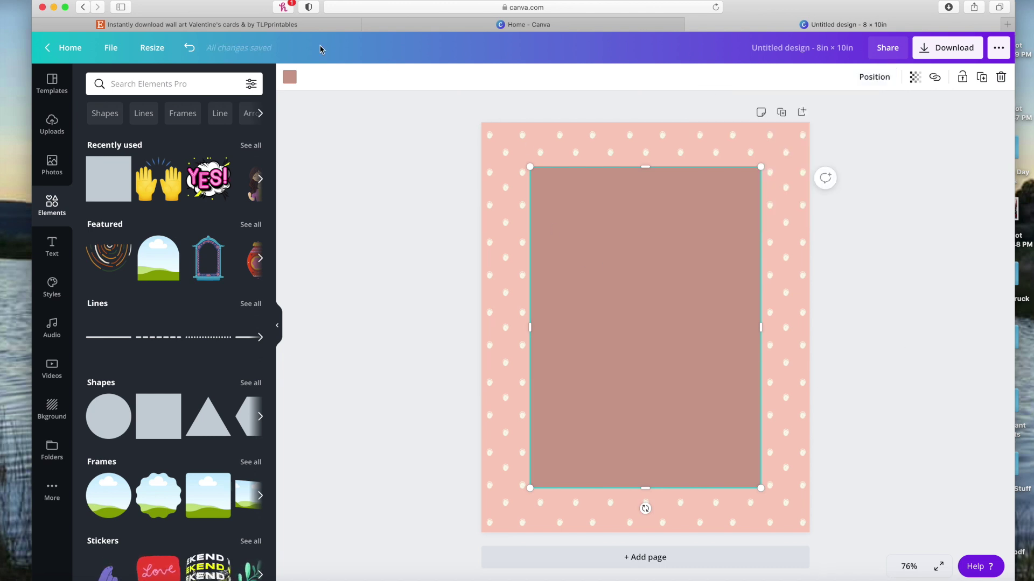
Step: Change the centred rectangle's fill color to white
click(289, 79)
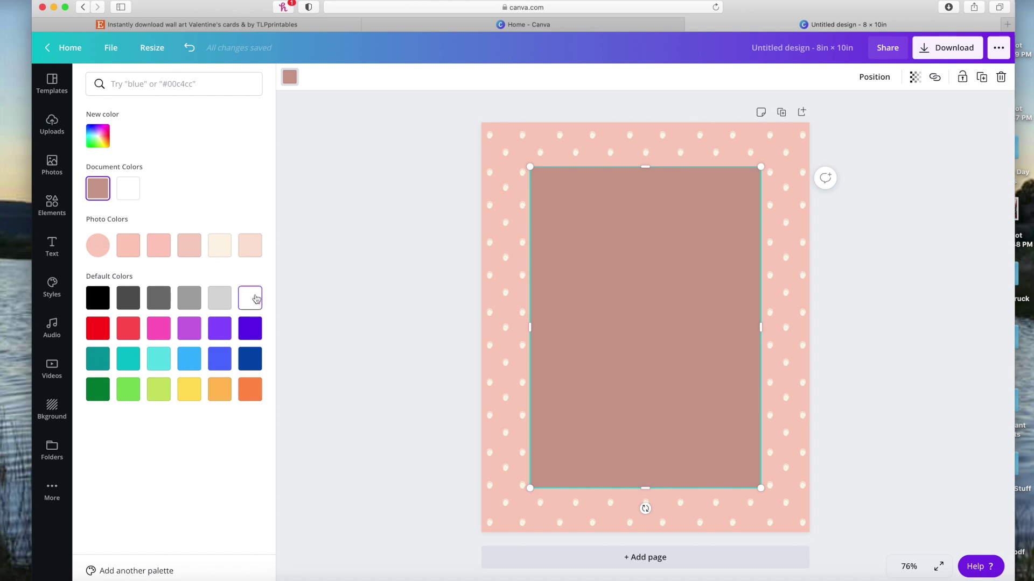
click(256, 300)
click(463, 266)
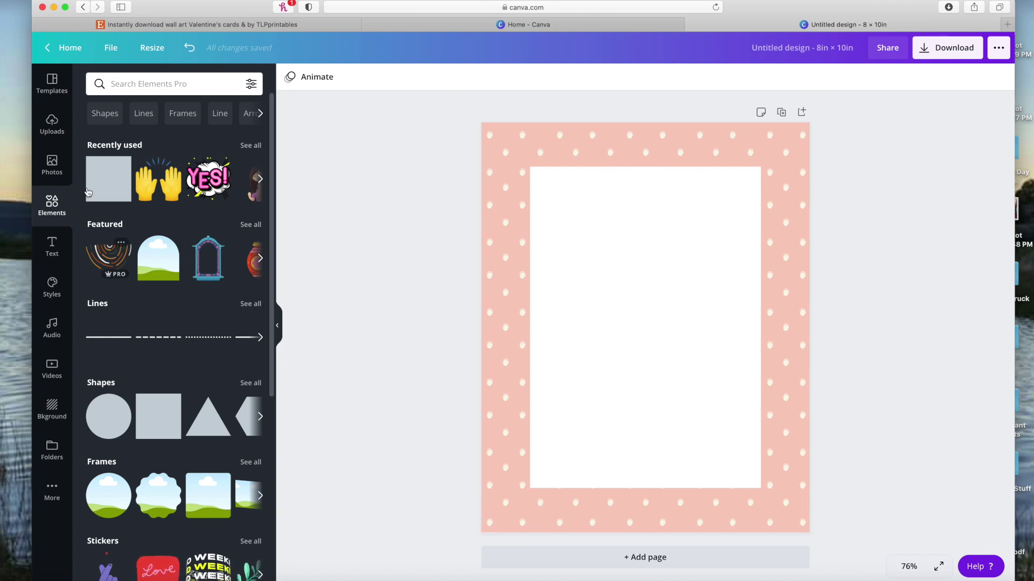
Step: Add the uploaded grass clipart and fit it across the full width of the white rectangle's bottom edge
click(54, 132)
scroll(188, 290, down, 10)
scroll(189, 289, down, 3)
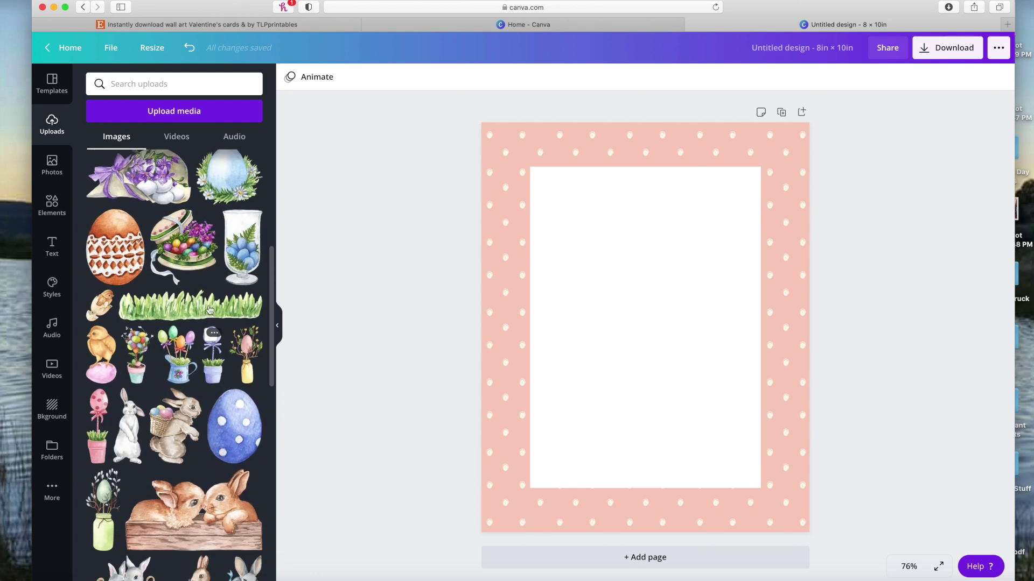
click(189, 303)
drag(634, 333, 642, 468)
drag(776, 490, 760, 488)
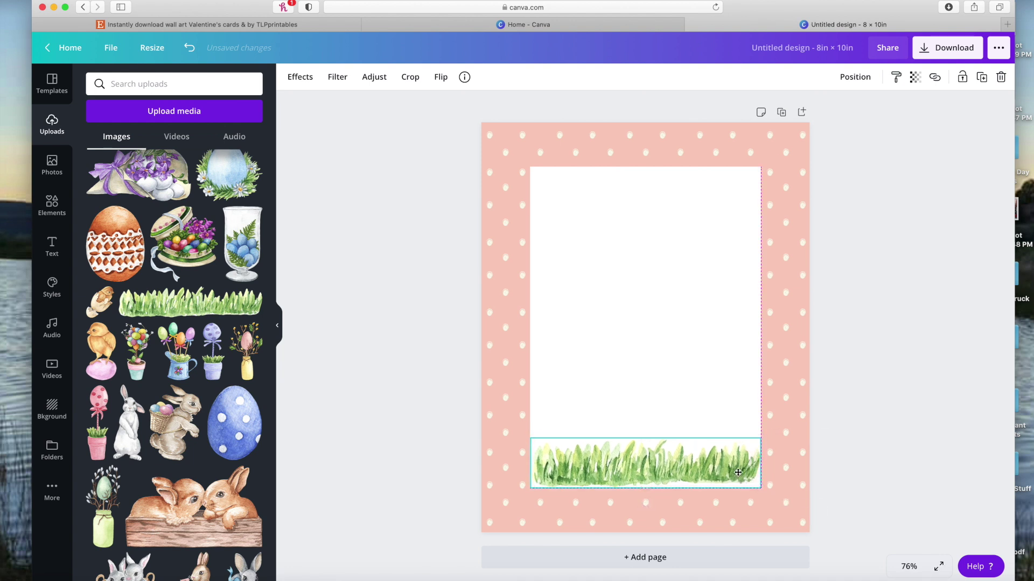
click(890, 445)
Step: Fine-tune the grass strip's size, position and rotation so it sits evenly along the bottom of the white rectangle
drag(588, 468, 576, 468)
drag(748, 488, 802, 496)
drag(662, 468, 646, 468)
drag(785, 496, 705, 474)
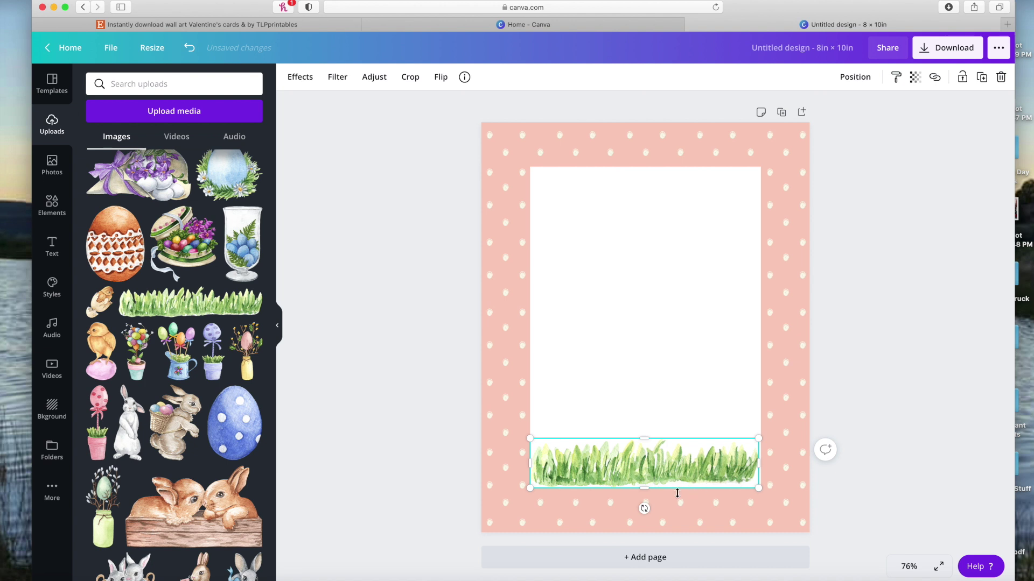
drag(645, 508, 643, 509)
click(860, 449)
click(702, 473)
drag(703, 472, 703, 475)
click(844, 418)
click(637, 481)
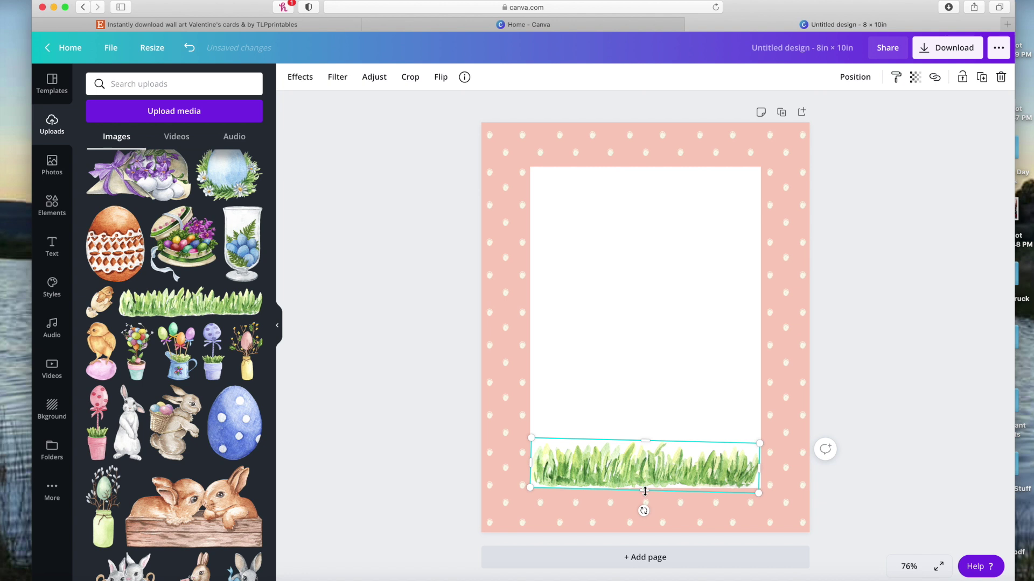
drag(645, 488, 643, 491)
click(935, 449)
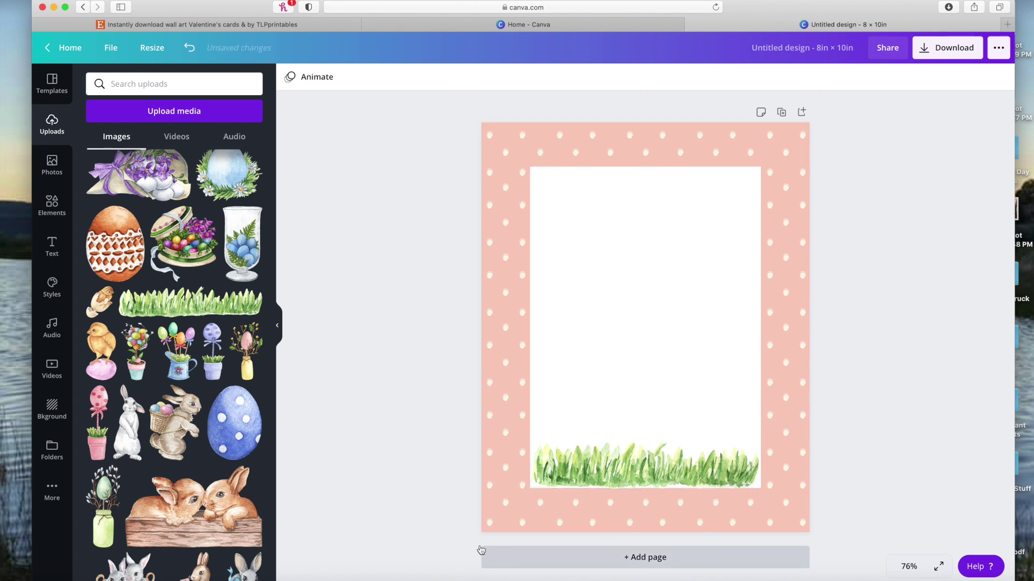
Step: Add the standing white rabbit clipart, shrink it, and center it horizontally with its feet on the grass
click(126, 435)
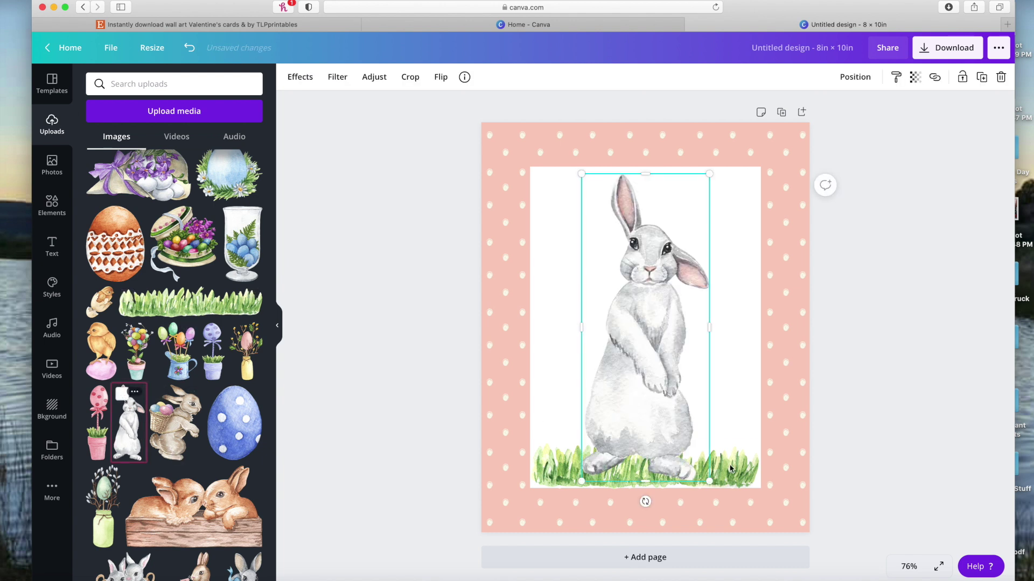
drag(710, 482, 680, 420)
drag(633, 375, 639, 412)
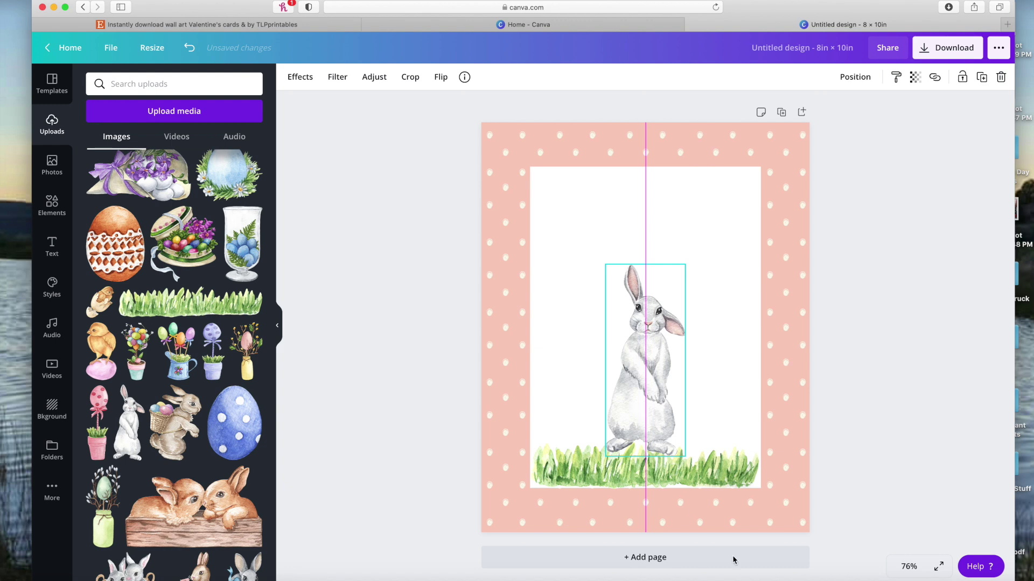
click(388, 406)
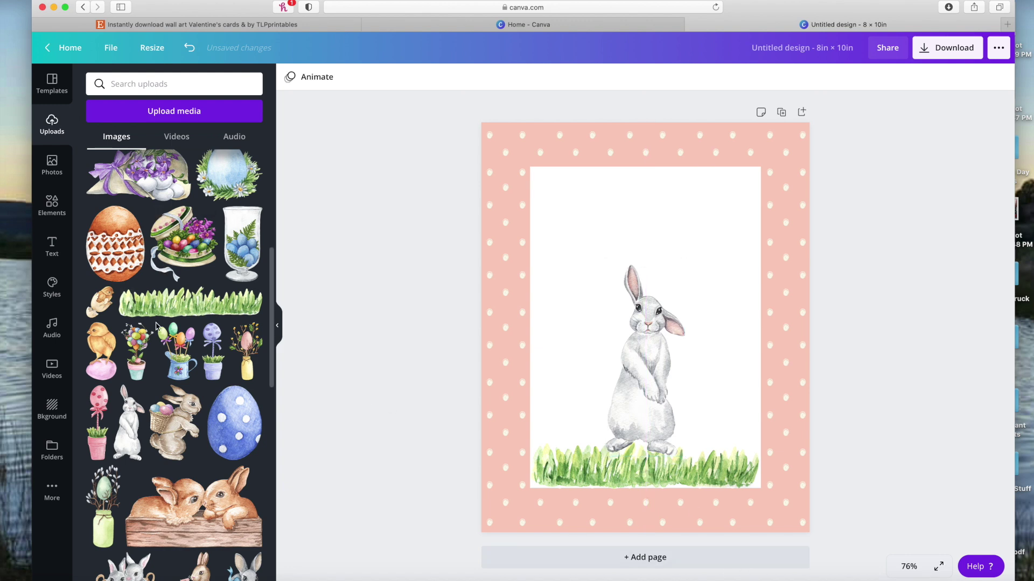
Step: Add the multicolored striped egg from the uploaded images and place it small and tilted to the right of the rabbit's feet
scroll(156, 325, up, 6)
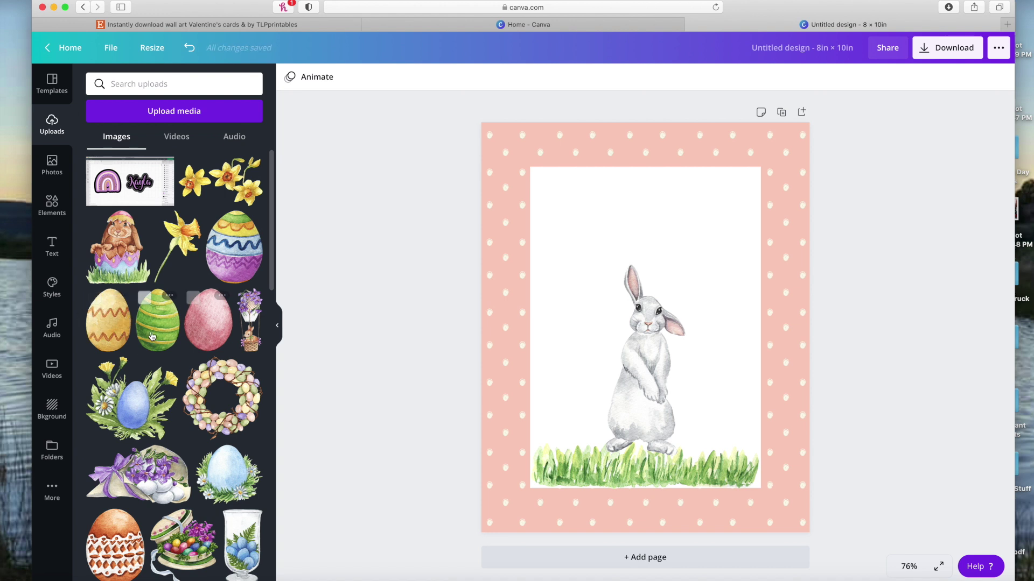
click(231, 286)
drag(745, 458, 665, 481)
Step: Add the yellow zigzag egg, shrink it, and place it slightly tilted beside the rabbit's left foot
click(108, 320)
drag(733, 452, 607, 451)
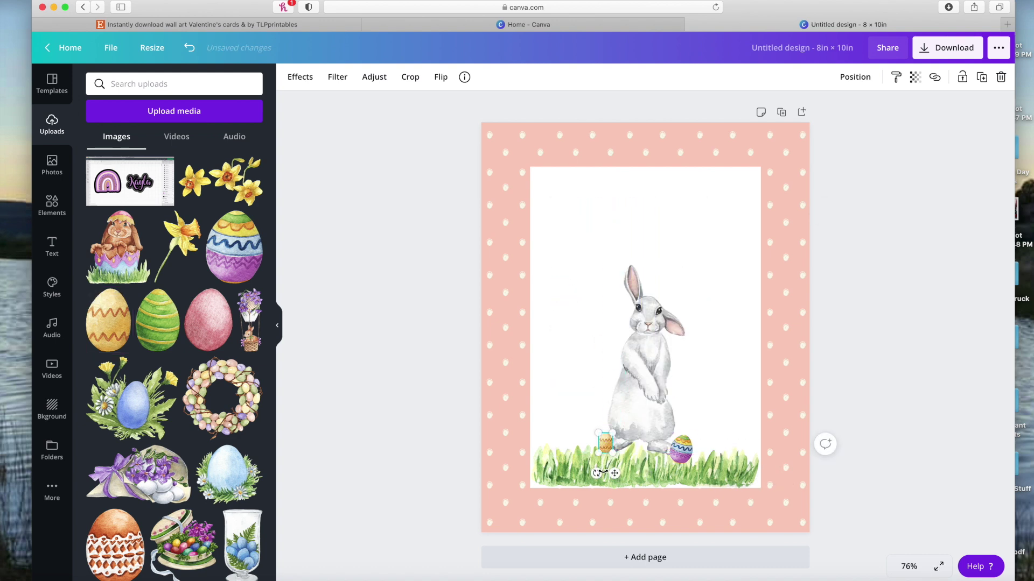
drag(614, 454, 617, 457)
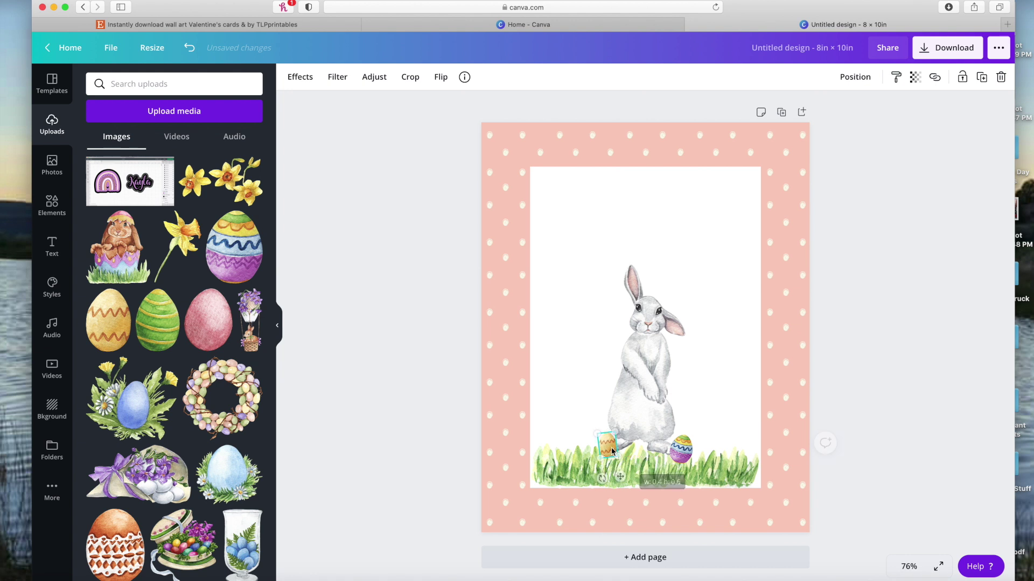
Step: Add the green striped egg, shrink and tilt it, and arrange it just left of the yellow egg
click(161, 329)
drag(730, 455, 609, 485)
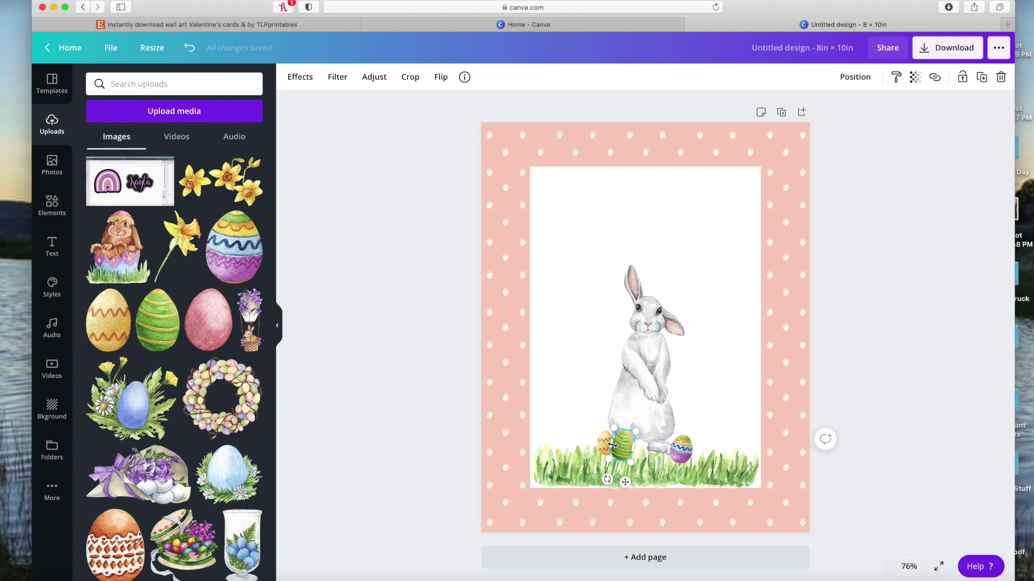
click(572, 411)
mouse_move(603, 447)
mouse_down()
mouse_move(590, 467)
mouse_move(611, 442)
mouse_move(616, 480)
mouse_move(626, 454)
mouse_move(604, 451)
mouse_move(618, 456)
mouse_move(619, 447)
mouse_up()
click(583, 411)
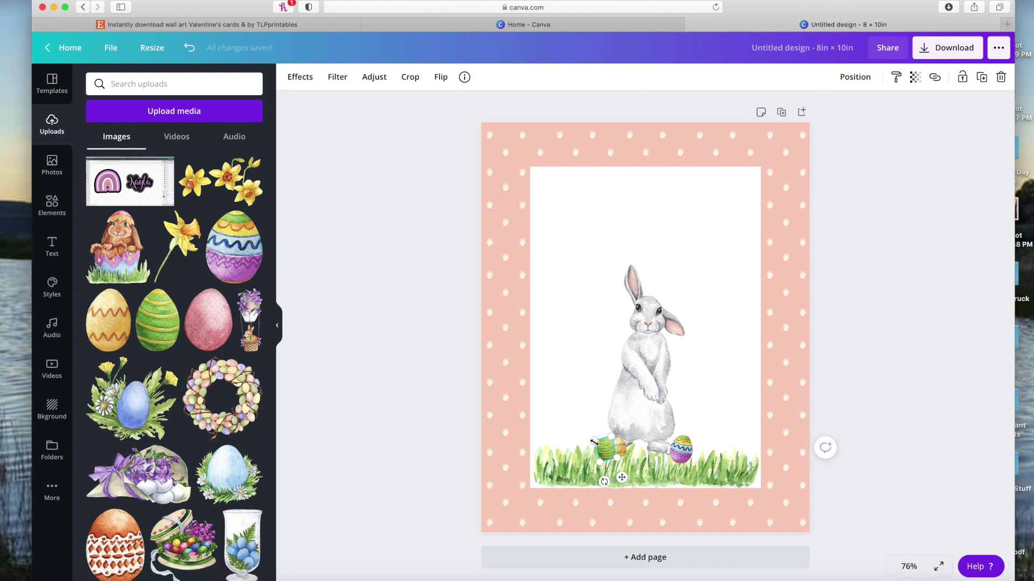
drag(592, 438, 590, 437)
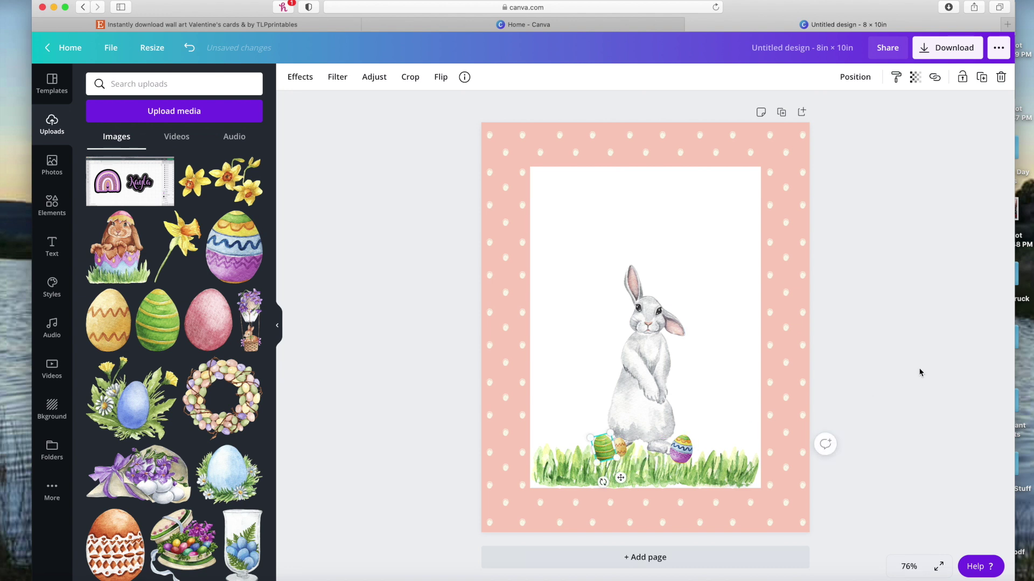
click(868, 389)
Step: Bring the yellow egg forward over the green egg, and adjust the placement of the yellow and multicolored eggs by the rabbit's feet
click(621, 450)
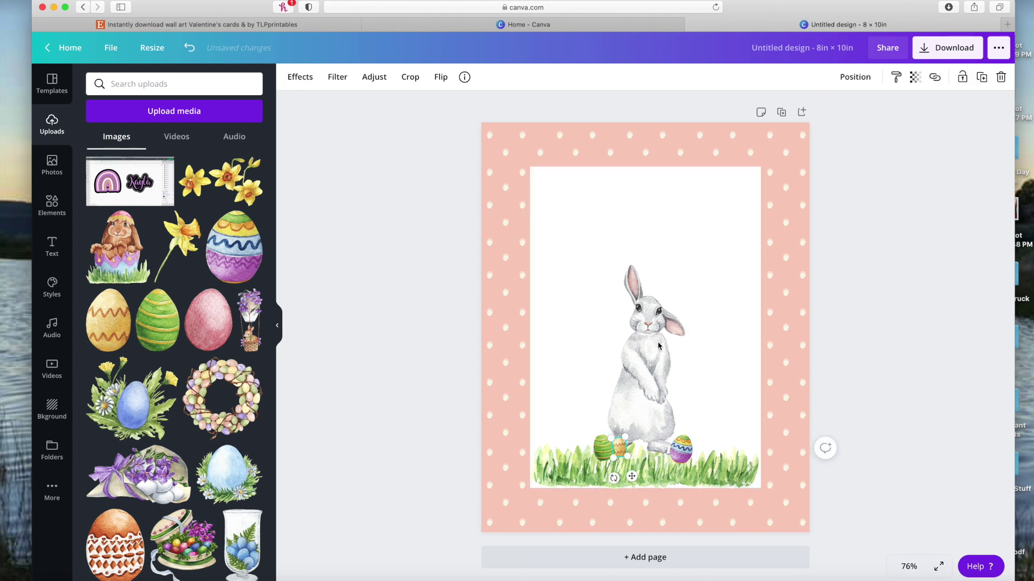
click(855, 77)
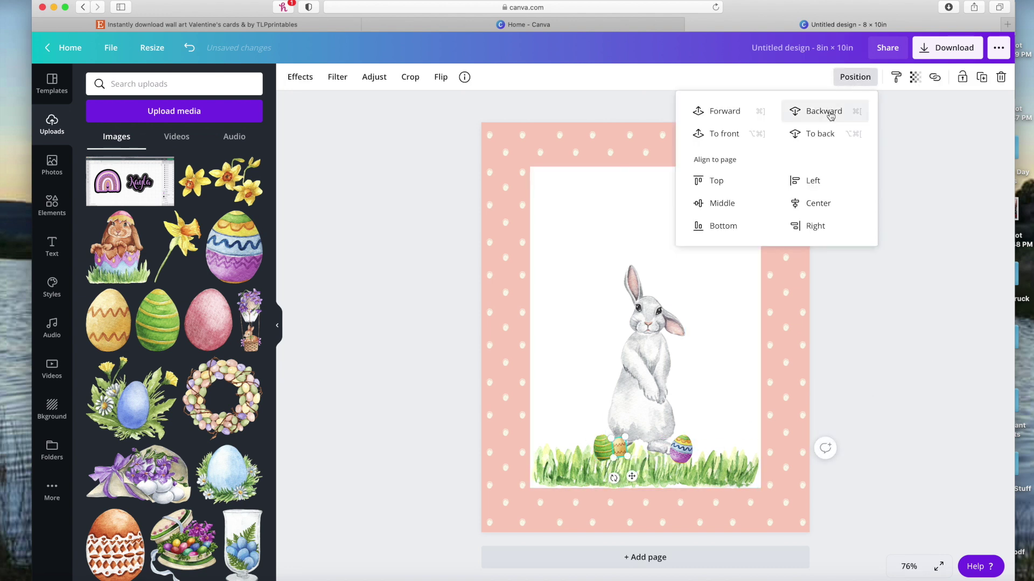
click(714, 115)
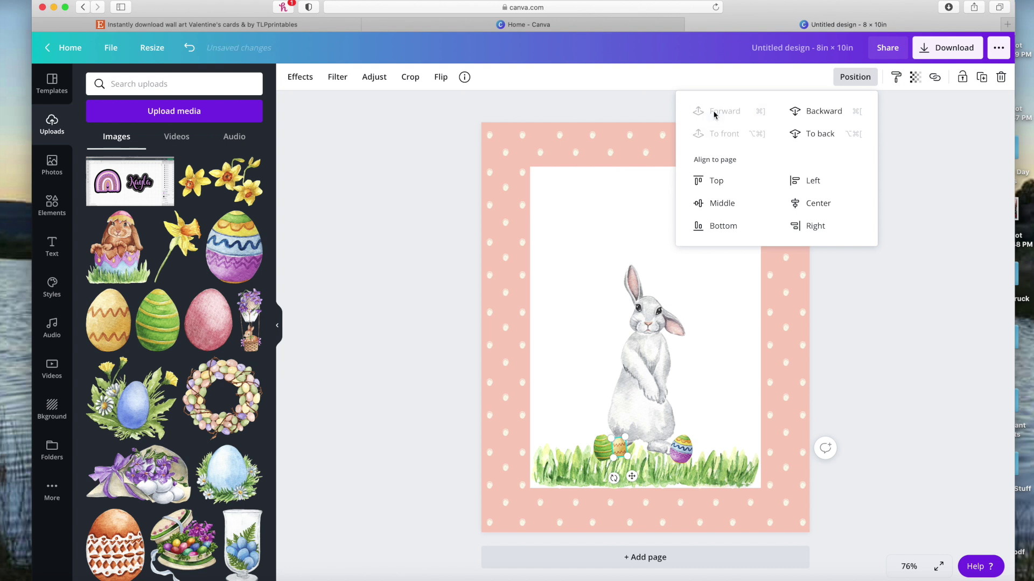
click(567, 370)
drag(626, 455, 608, 486)
click(686, 456)
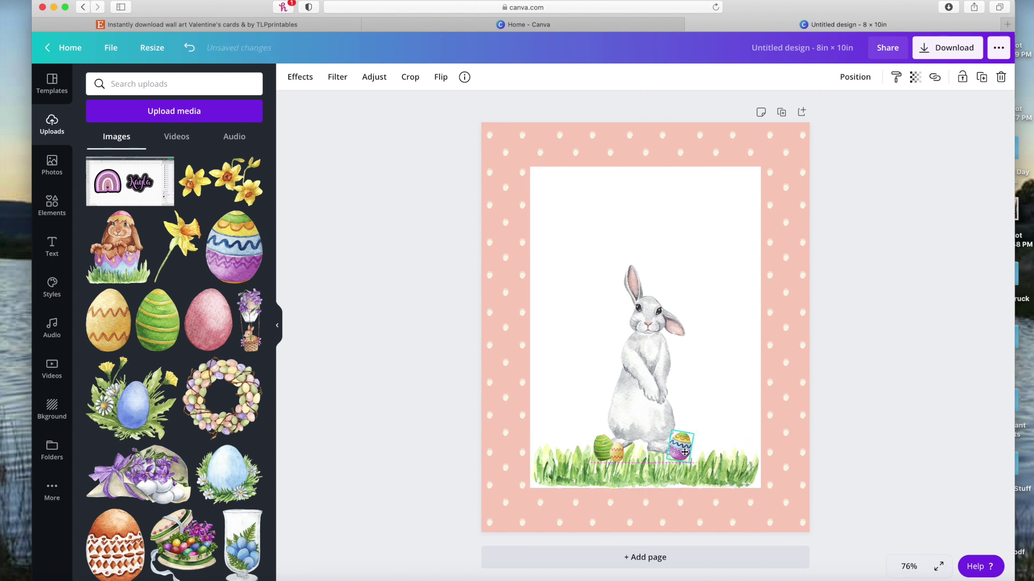
Step: Add the pink egg, shrink and tilt it, and place it between the rabbit's feet and the multicolored egg
drag(208, 331, 667, 563)
click(210, 325)
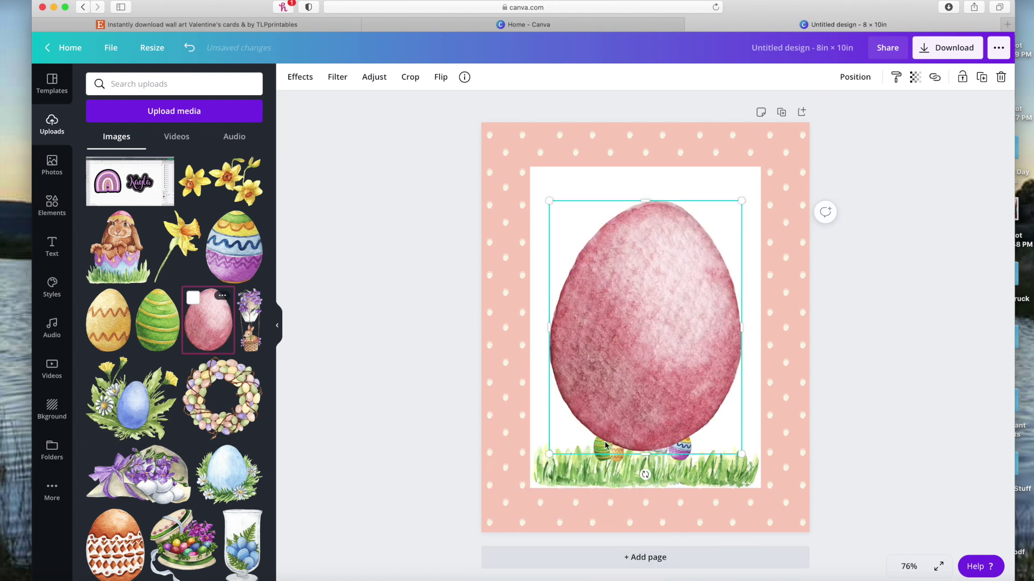
drag(734, 458, 654, 490)
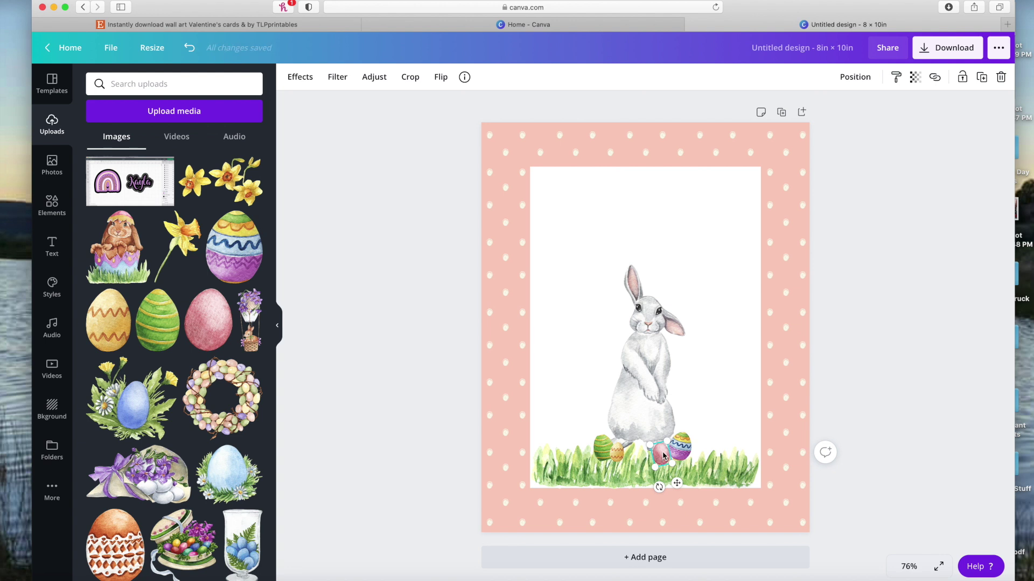
click(969, 361)
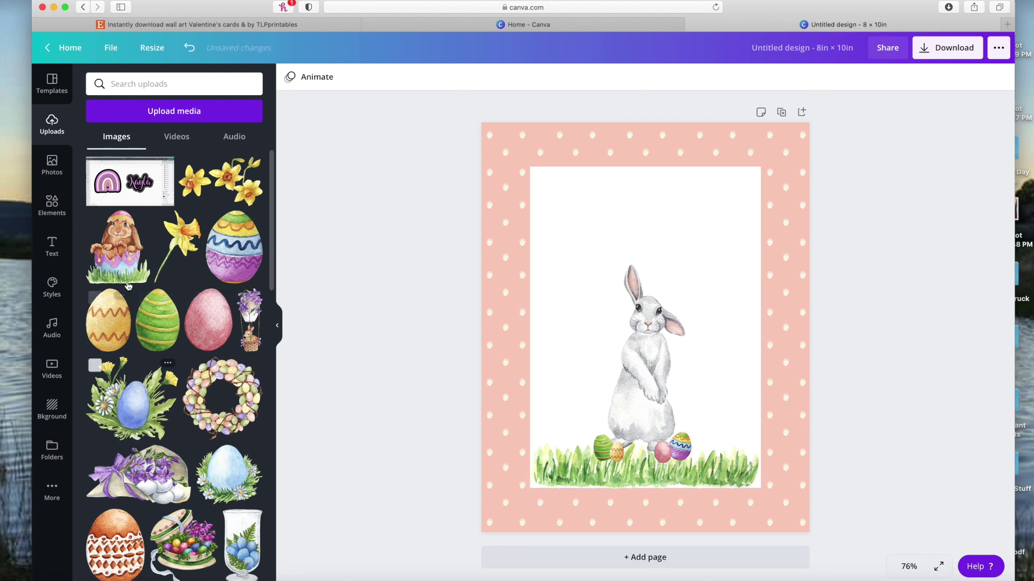
Step: Add the blue polka-dot egg, shrink and tilt it, and place it in front of the pink and multicolored eggs
scroll(242, 456, down, 5)
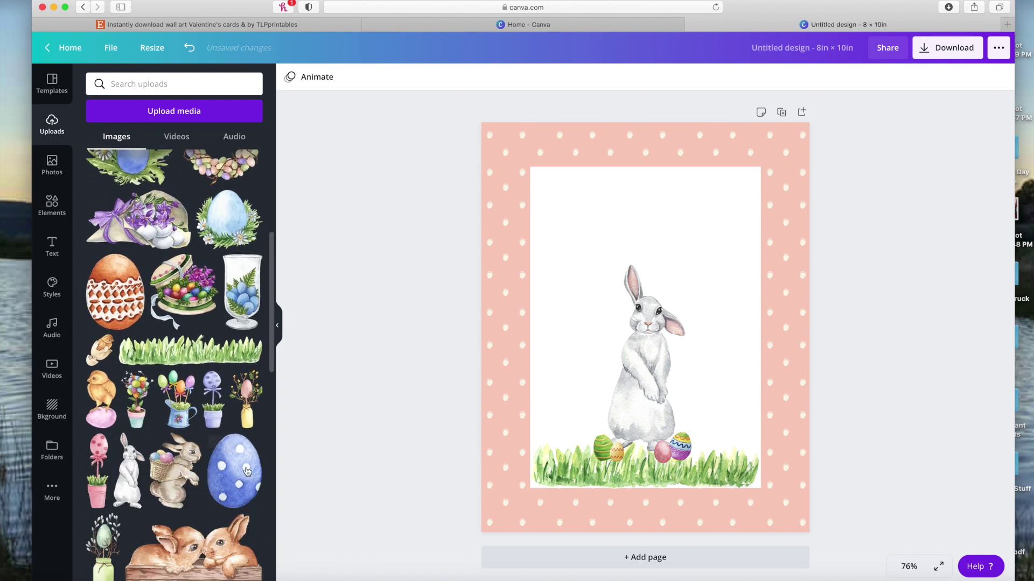
click(242, 456)
drag(740, 453, 655, 485)
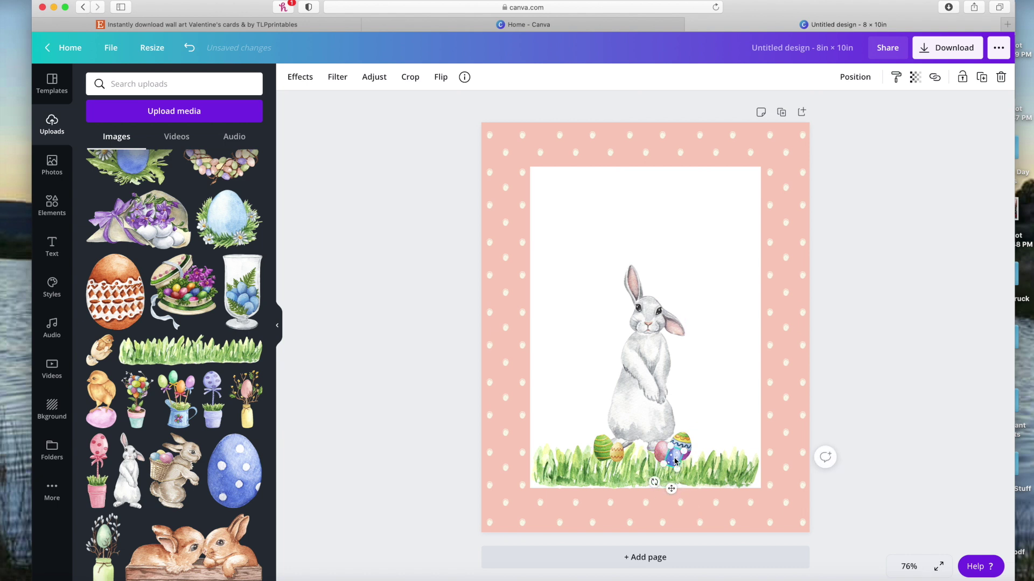
click(702, 399)
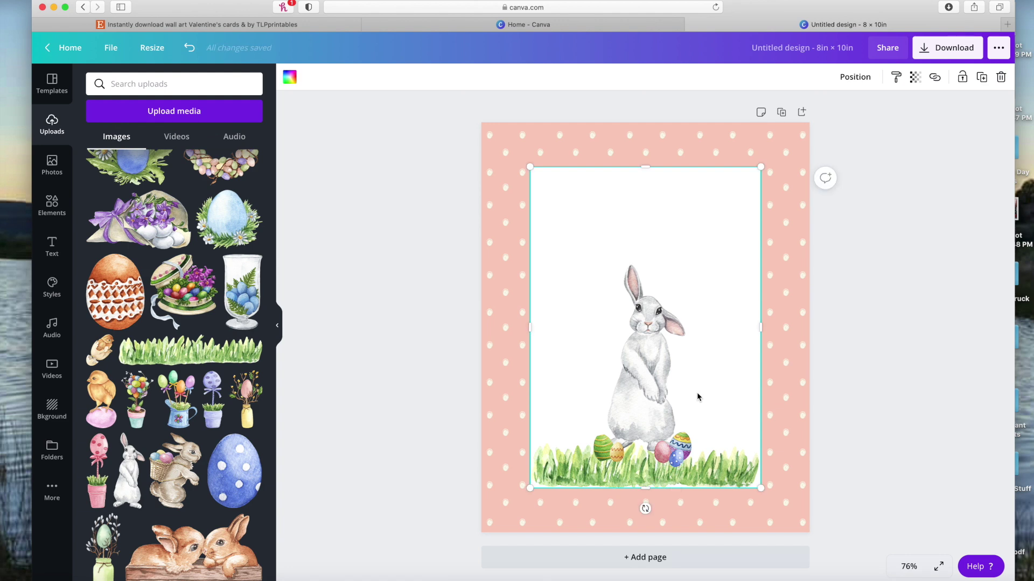
Step: Open the finished pink Happy design from the home page to compare its layout, and return to the untitled design
click(607, 26)
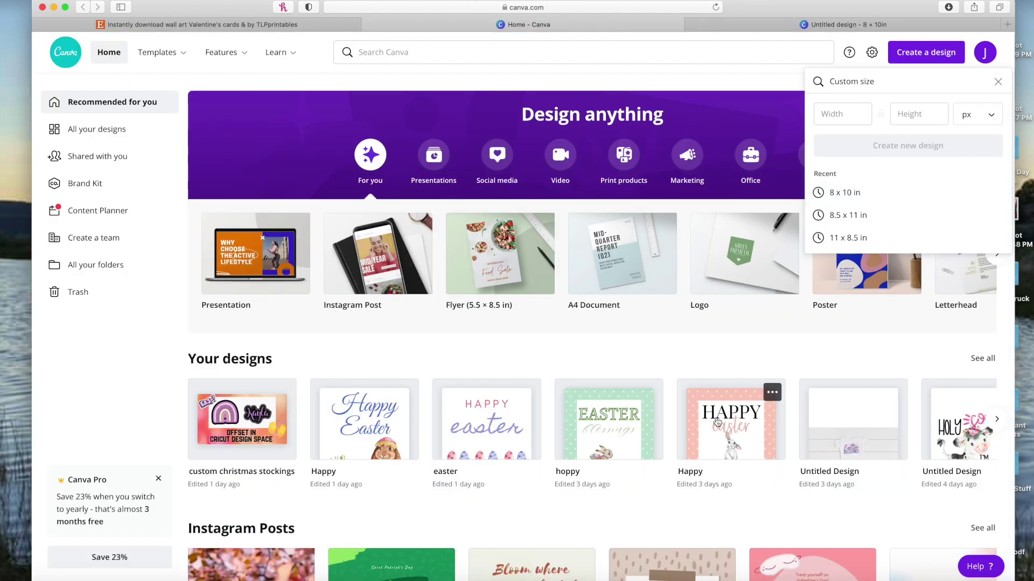
click(712, 429)
click(711, 429)
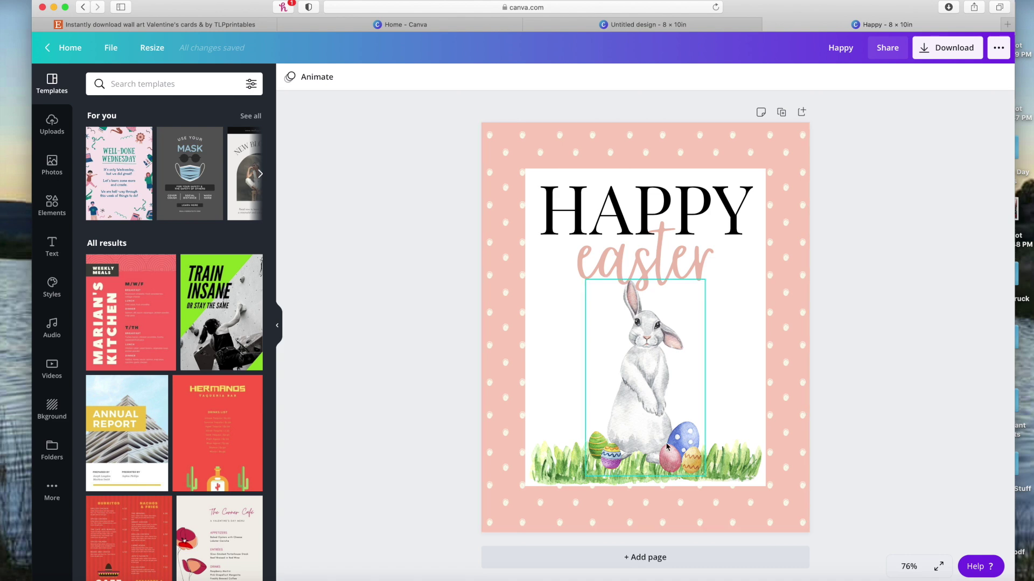
click(679, 24)
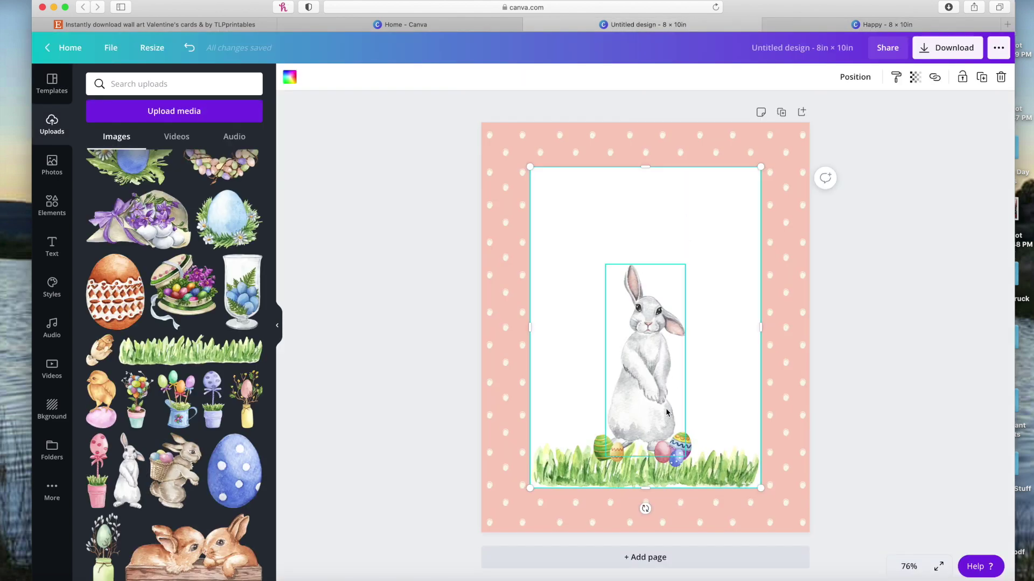
Step: Enlarge the multicolored egg slightly, and enlarge and reposition the green egg at the rabbit's feet
click(688, 444)
drag(696, 429, 699, 425)
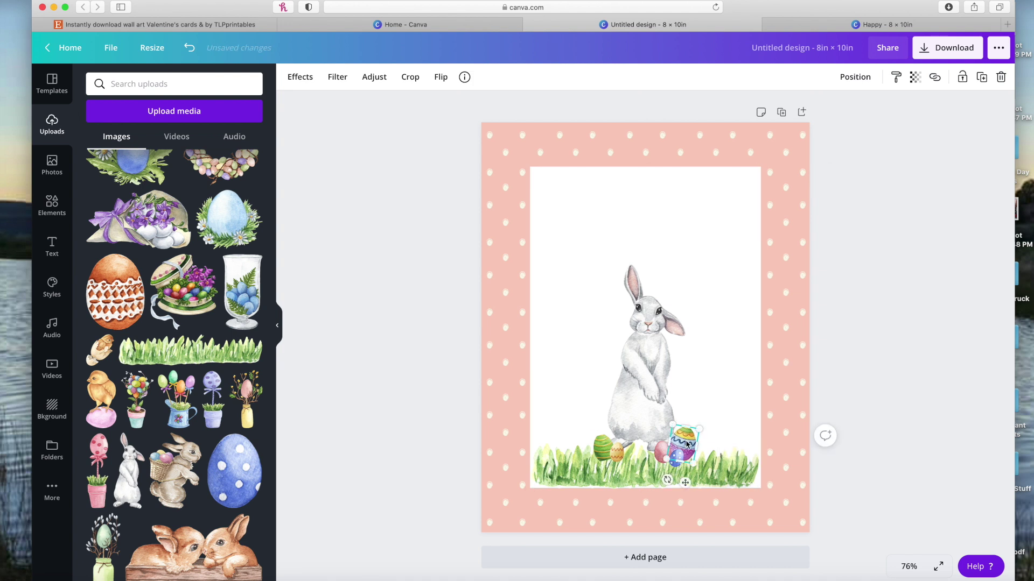
click(602, 446)
drag(587, 435, 607, 465)
click(575, 382)
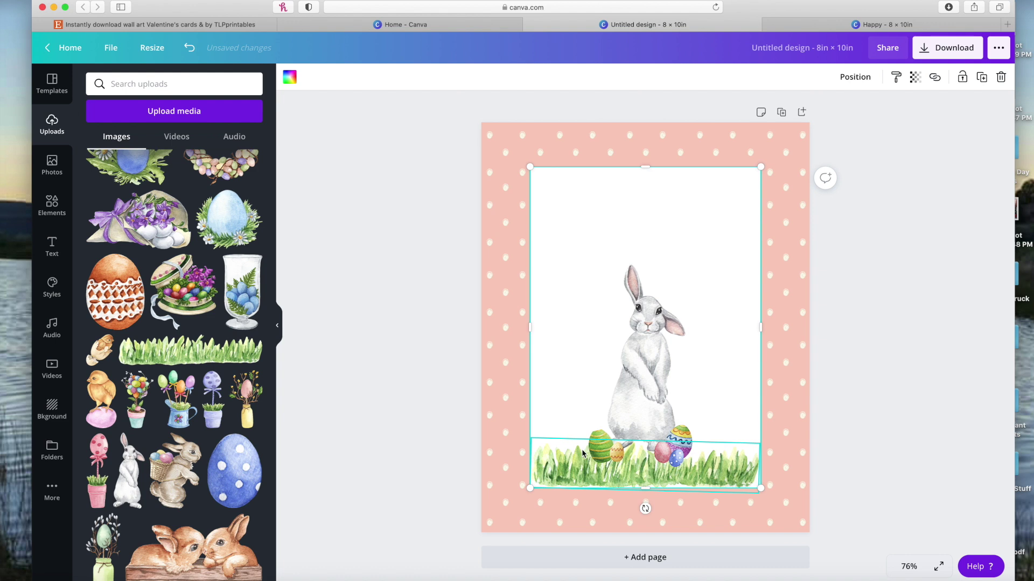
click(415, 304)
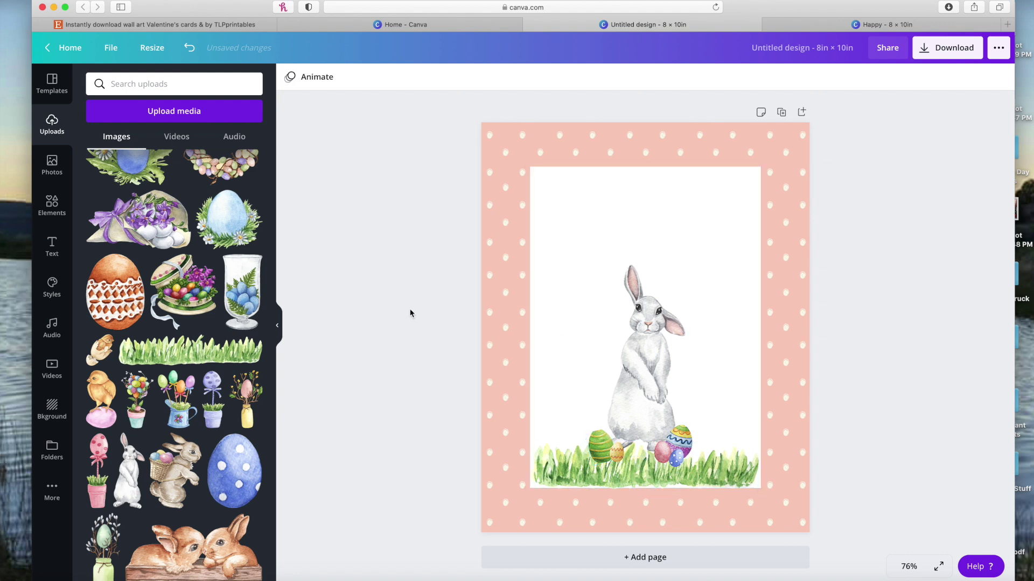
Step: Add a plain subheading and the "CUE THE confetti" font combination to the page above the rabbit
click(52, 245)
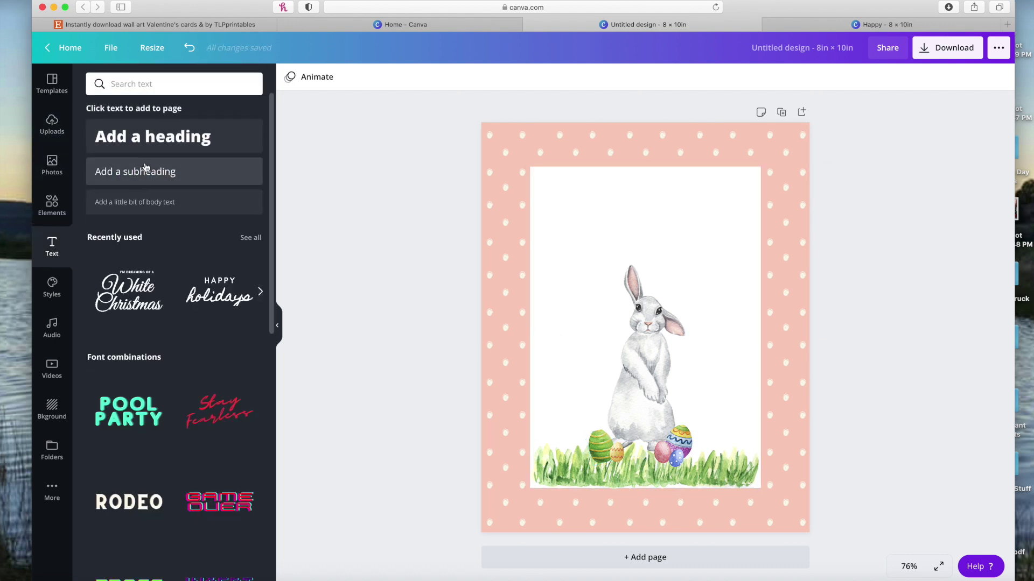
click(149, 171)
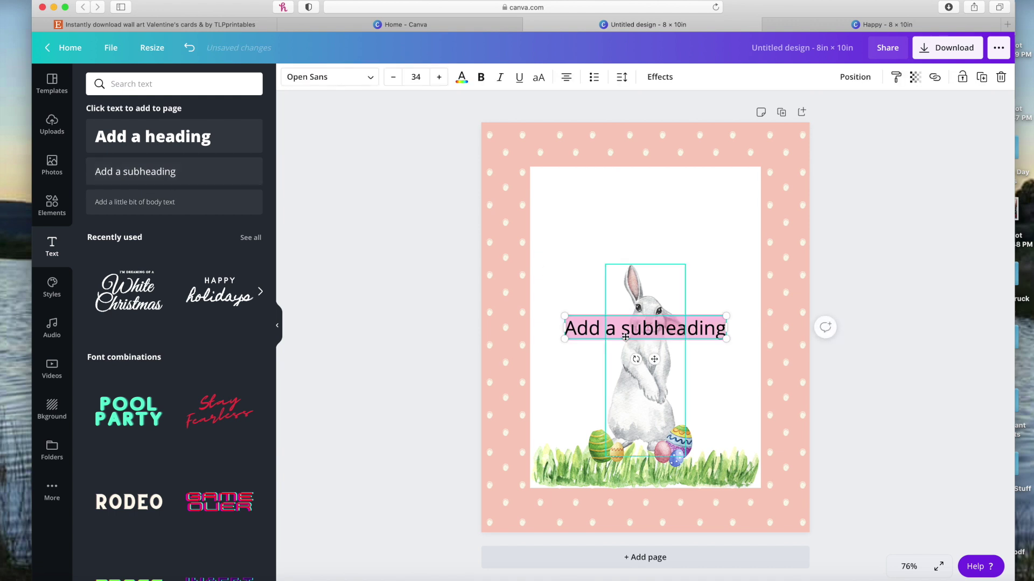
scroll(143, 405, down, 5)
scroll(143, 405, down, 5)
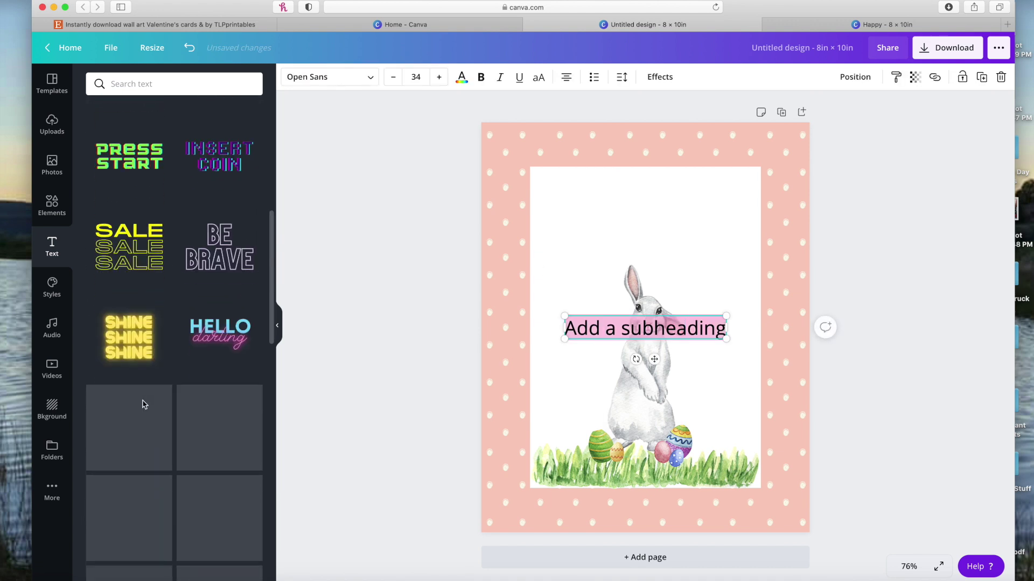
scroll(177, 412, down, 8)
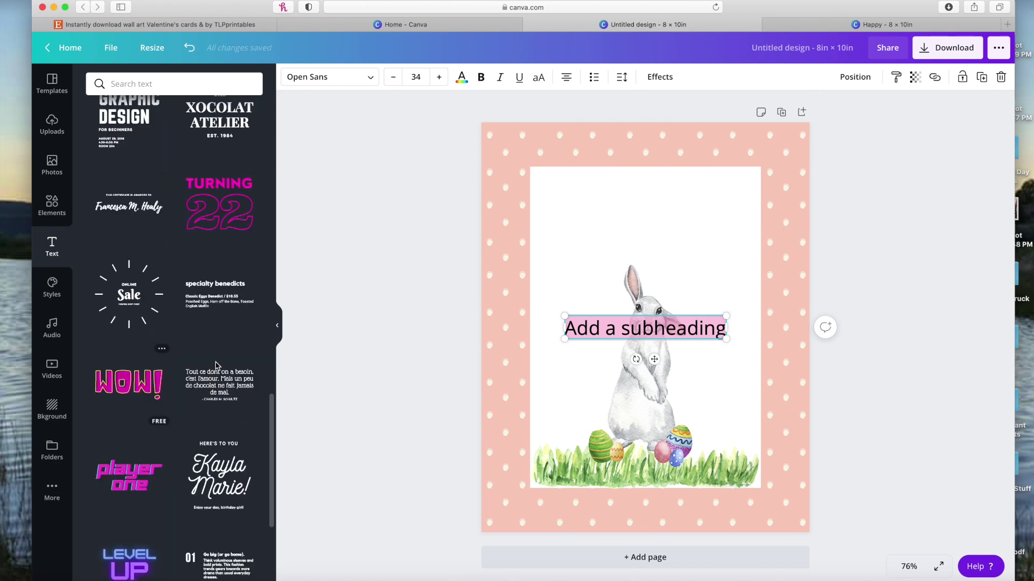
scroll(194, 377, down, 10)
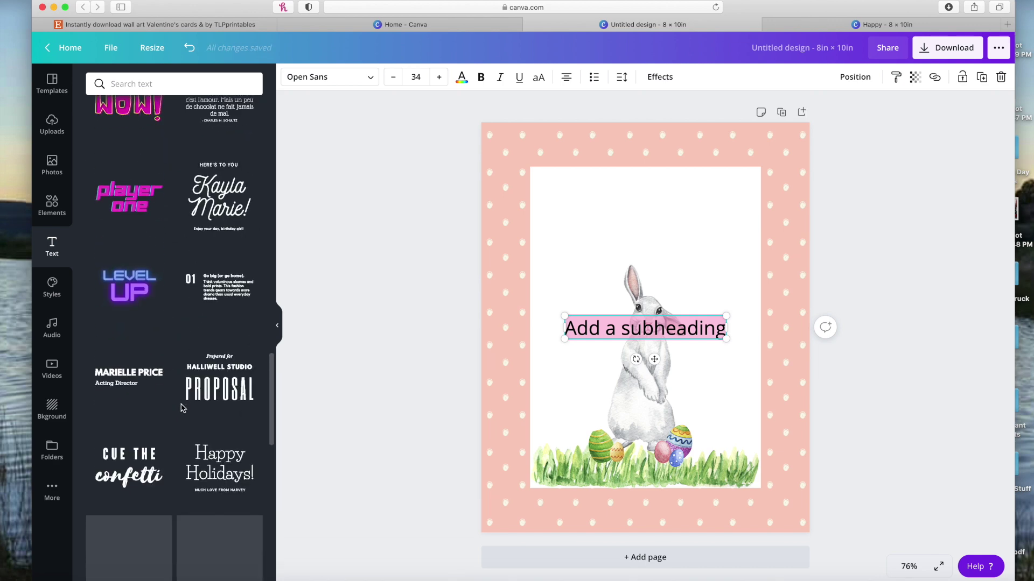
scroll(196, 392, down, 5)
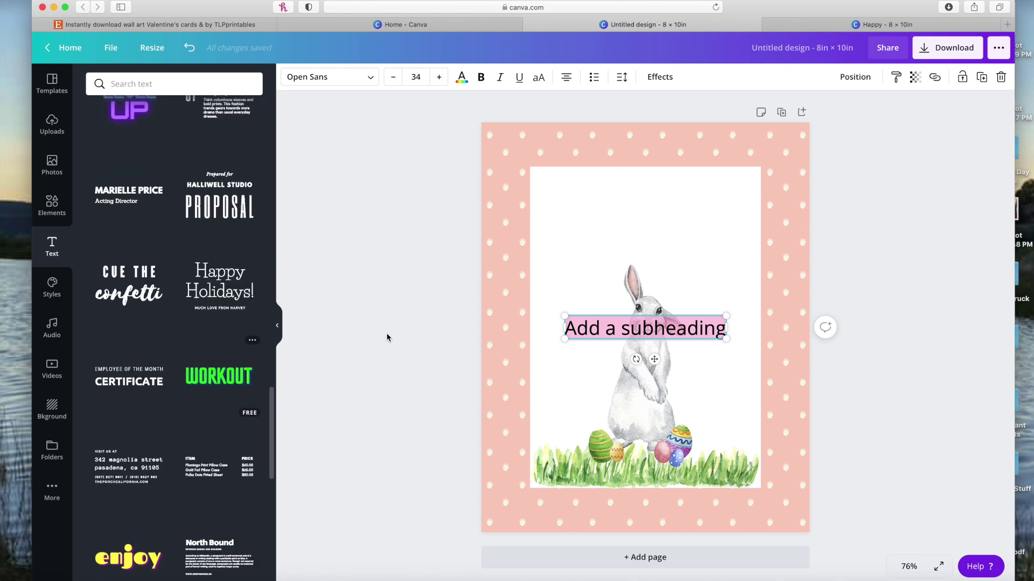
click(144, 286)
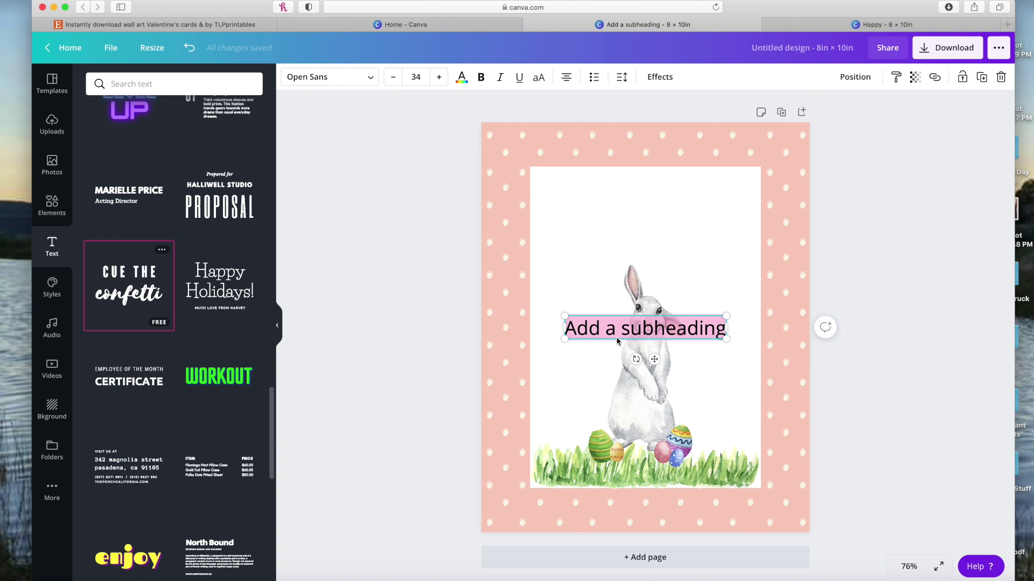
drag(632, 356, 632, 280)
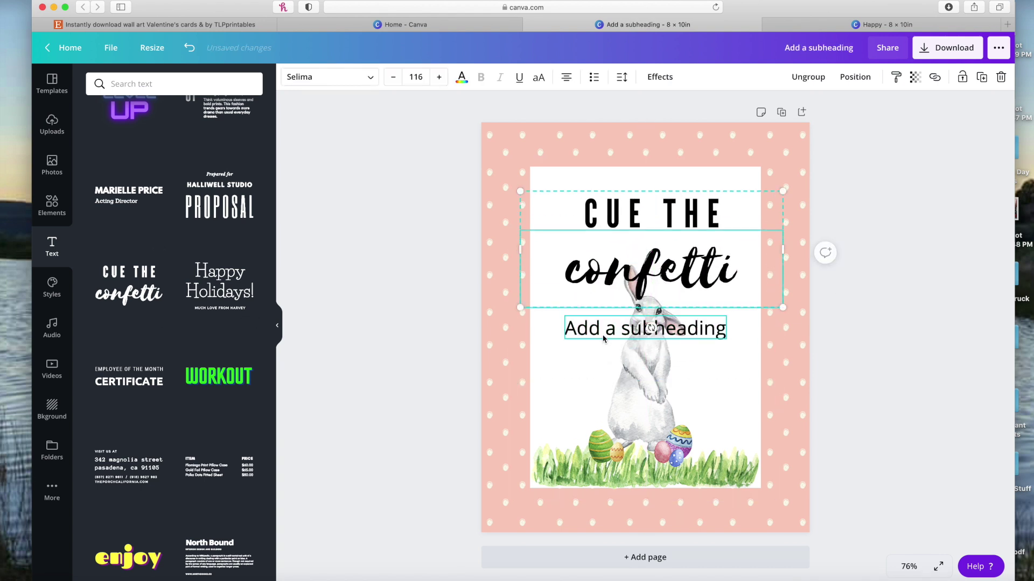
Step: Delete the plain subheading and center the "CUE THE confetti" text group near the top of the white panel
drag(635, 326, 636, 339)
key(Delete)
click(647, 276)
click(731, 221)
mouse_move(727, 218)
mouse_down()
mouse_move(662, 217)
mouse_move(720, 207)
mouse_up()
Step: Replace the "CUE THE" text with "HAPPY" and the "confetti" text with "easter"
double_click(716, 212)
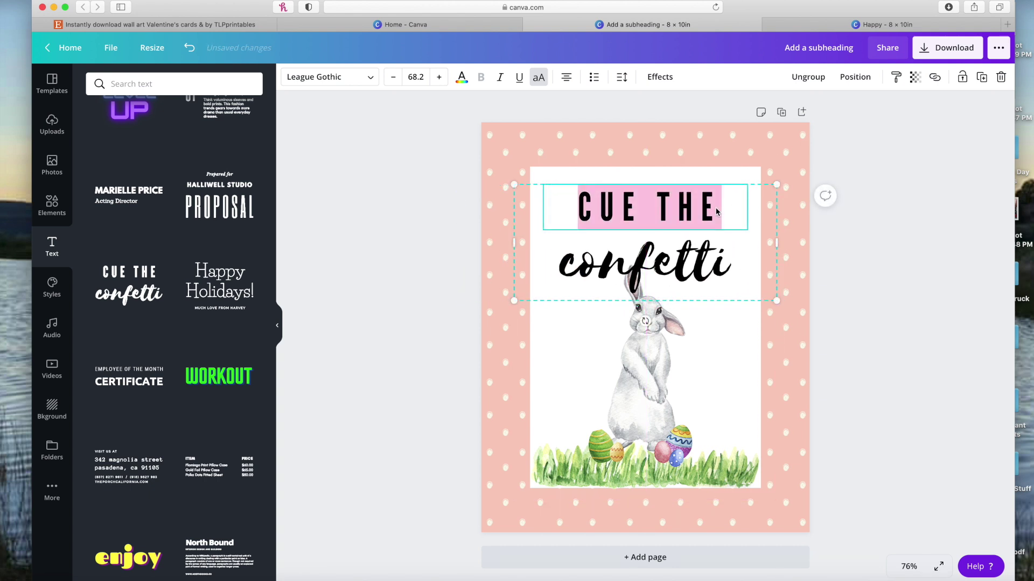
text(HAPPY)
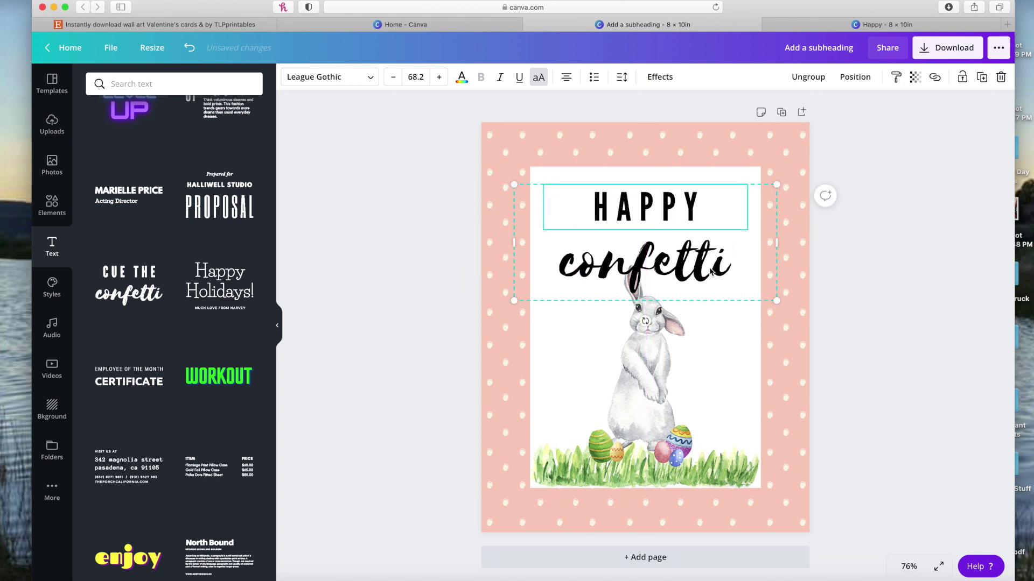
double_click(710, 270)
text(EA)
key(BackSpace)
key(BackSpace)
text(easter)
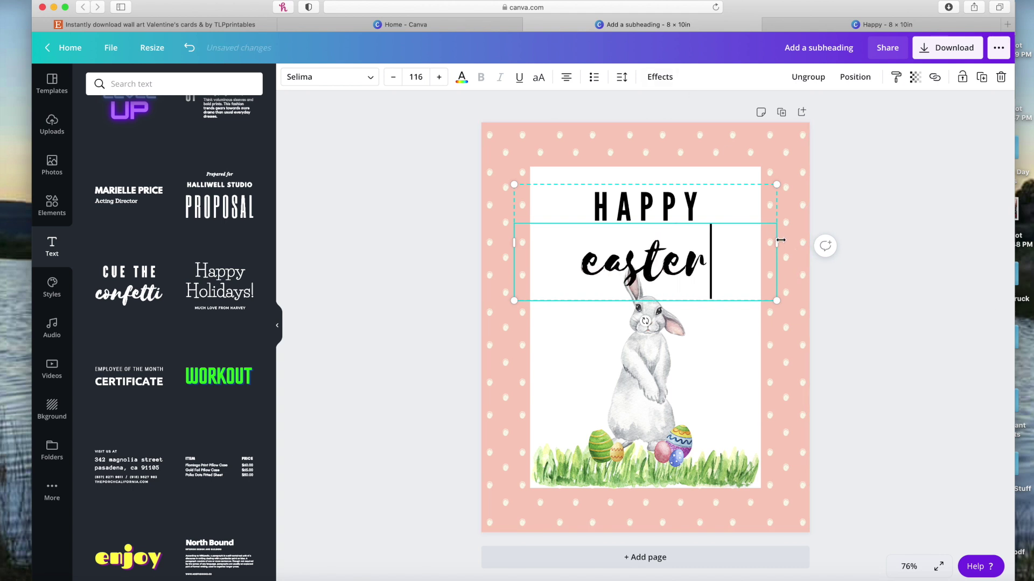
Step: Narrow the Happy easter text group, ungroup it, and move "easter" up closer to "HAPPY"
drag(750, 244, 696, 246)
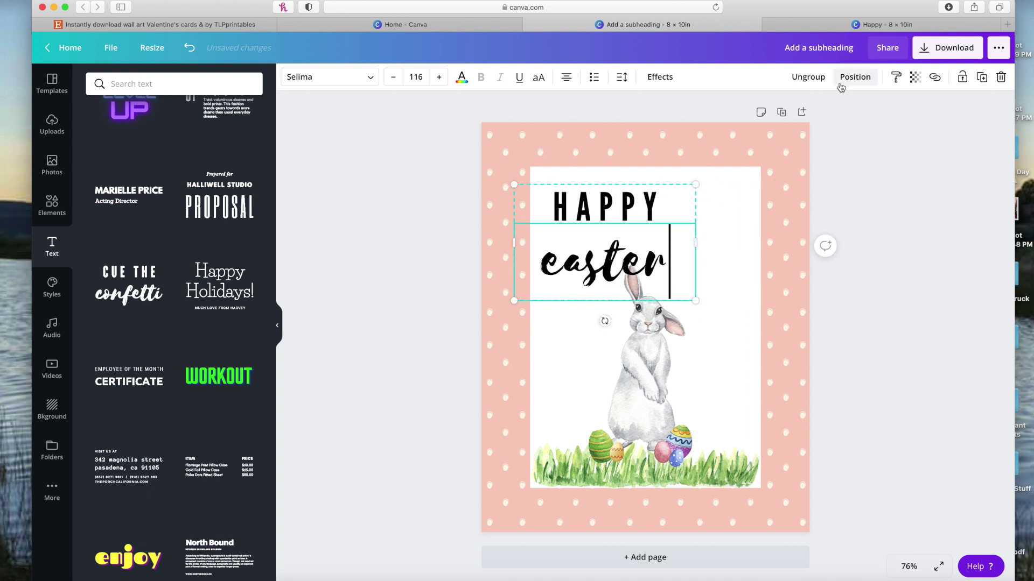
key(Escape)
click(720, 307)
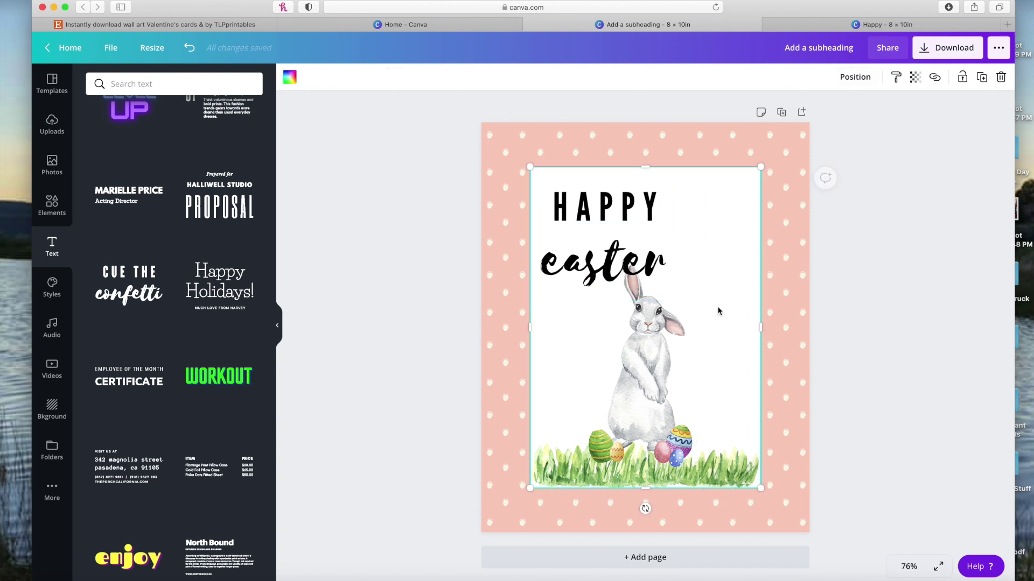
click(656, 262)
drag(712, 235, 618, 180)
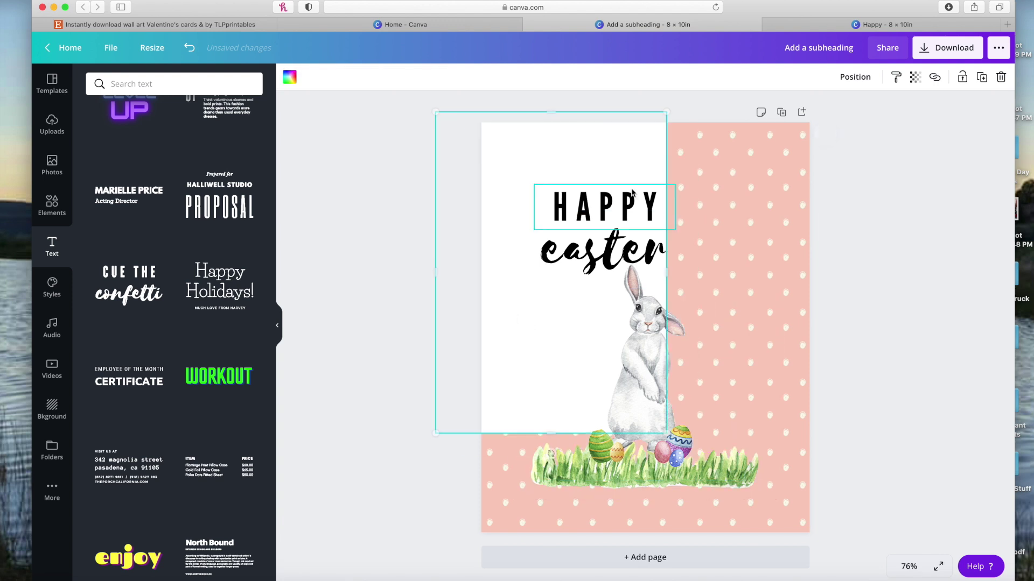
click(188, 47)
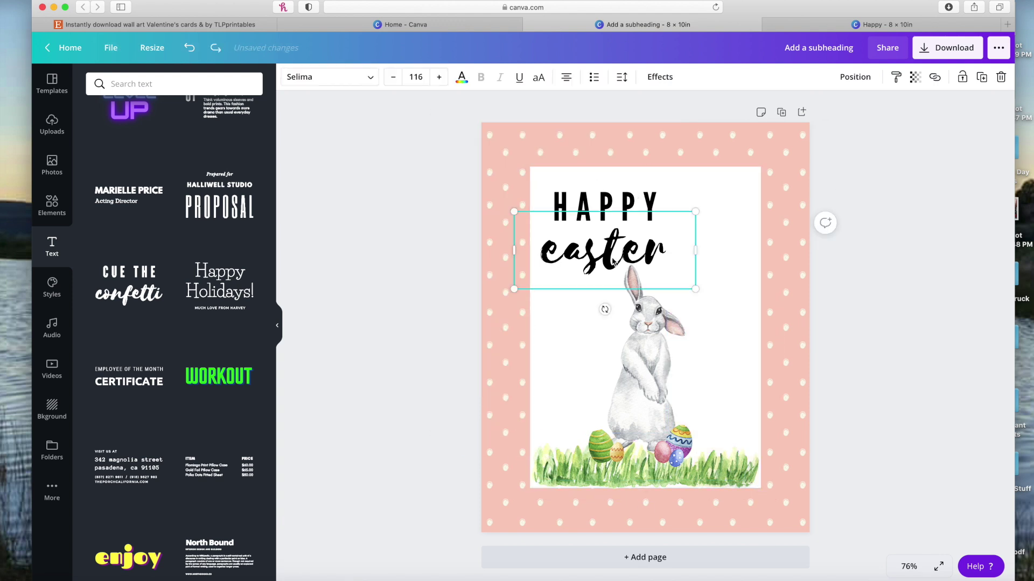
Step: Select both words together, enlarge "HAPPY" to 86.6 and "easter" to 147, and center them above the rabbit
shift+click(629, 205)
drag(695, 289, 706, 262)
click(911, 219)
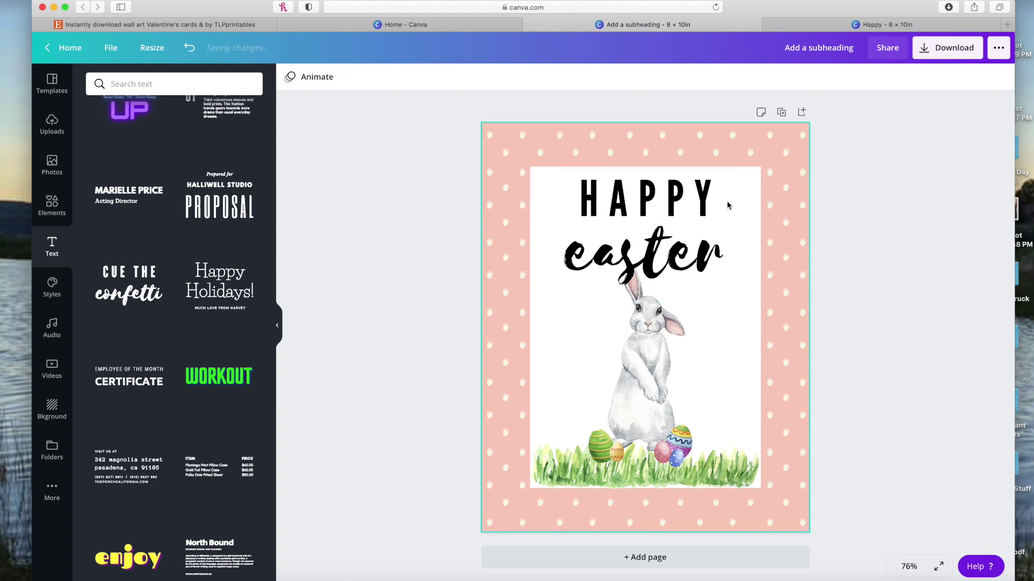
Step: Try light pink and blue photo colors on the word "easter", and settle on the dark rose shade from the pink egg
click(695, 206)
click(707, 194)
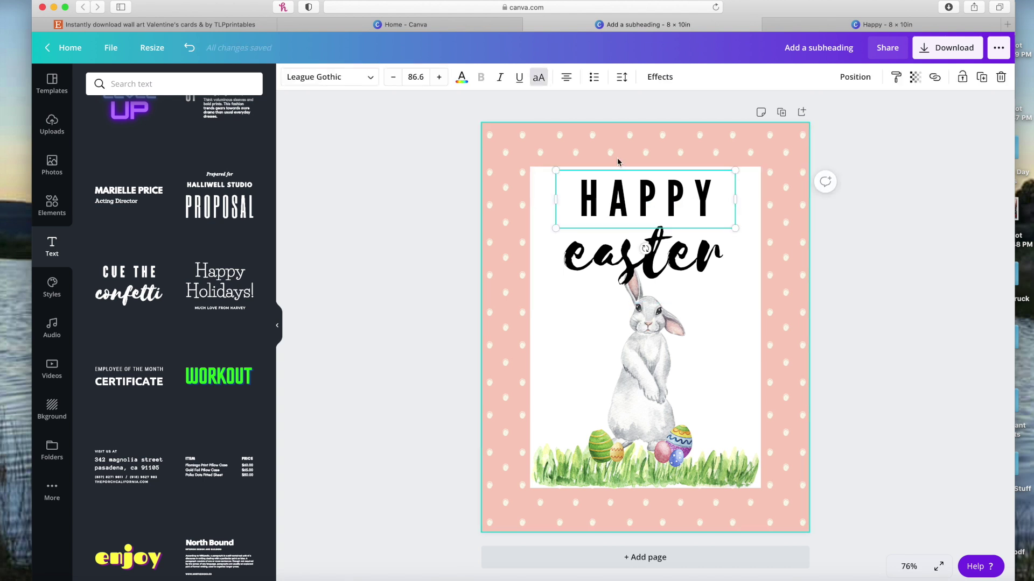
click(716, 253)
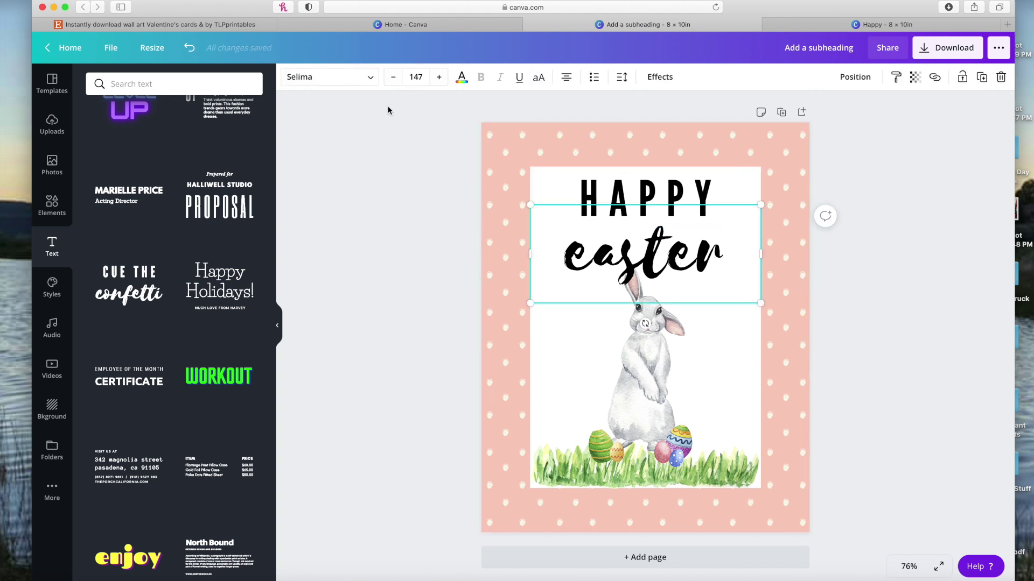
click(462, 77)
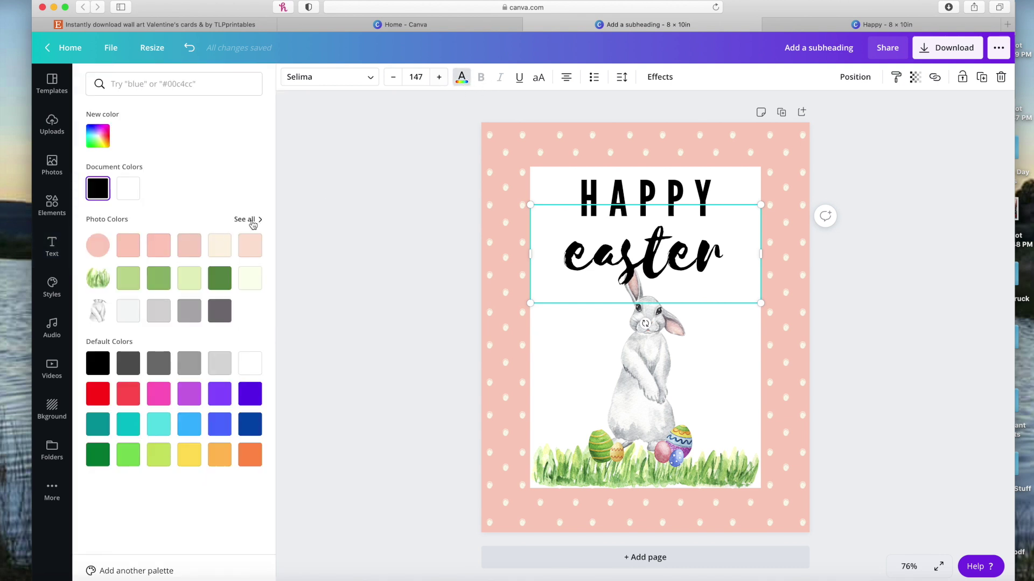
click(250, 220)
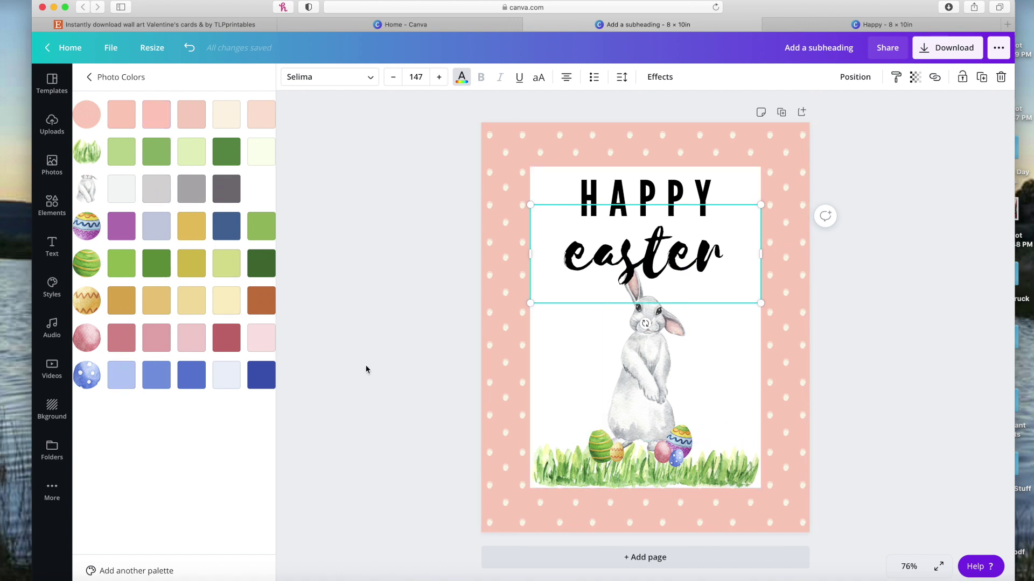
click(157, 114)
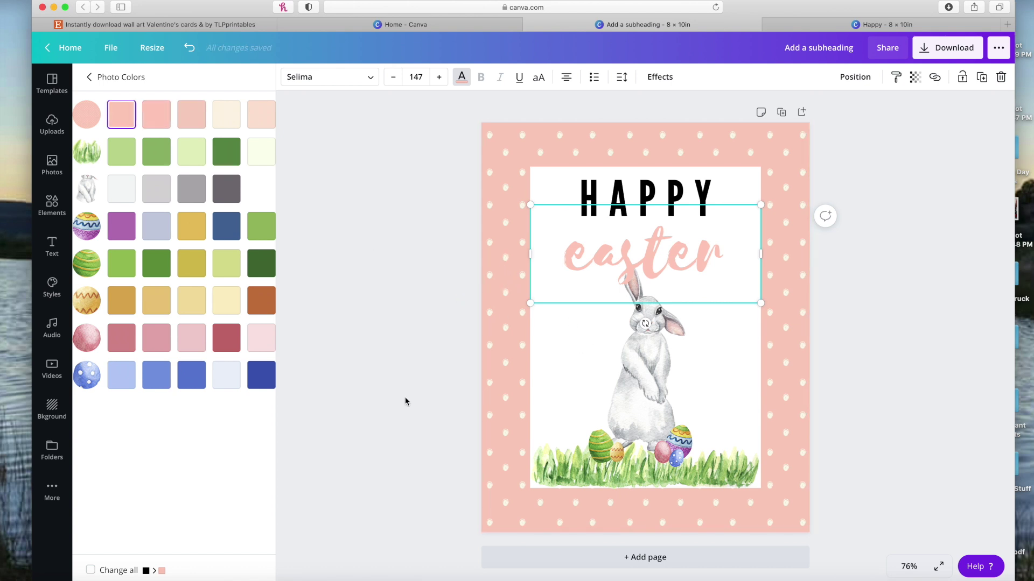
click(195, 383)
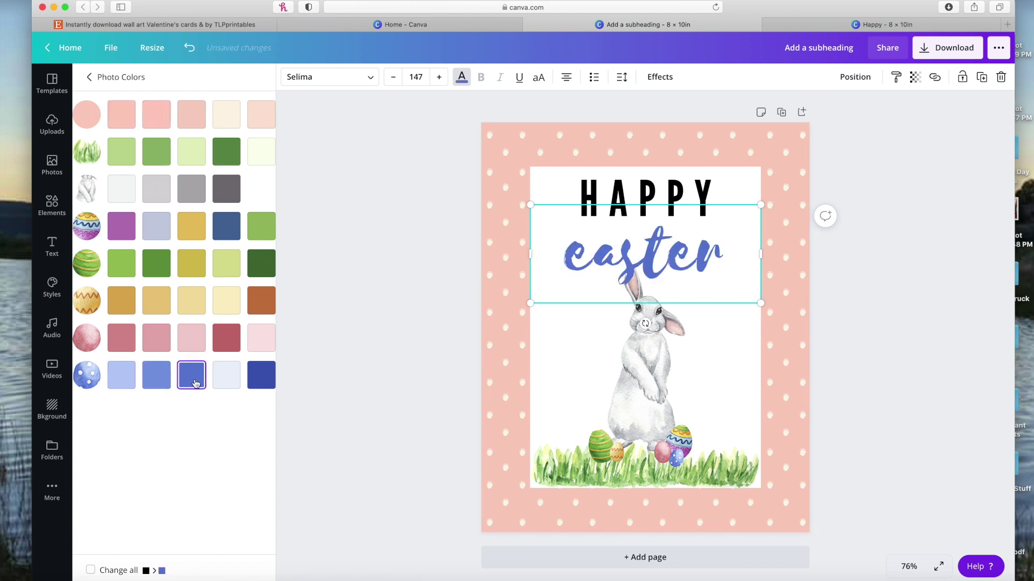
click(124, 341)
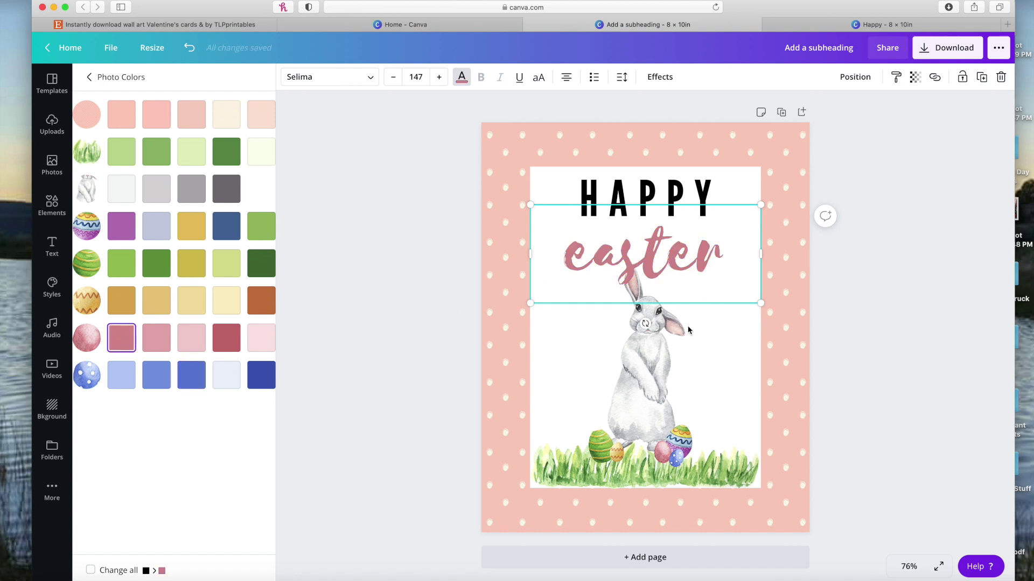
click(872, 359)
click(868, 355)
Step: Enlarge the word "easter" to nearly the white panel's width and center it slightly overlapping "HAPPY"
drag(714, 269, 702, 246)
drag(702, 293, 770, 344)
drag(711, 268, 717, 247)
click(909, 245)
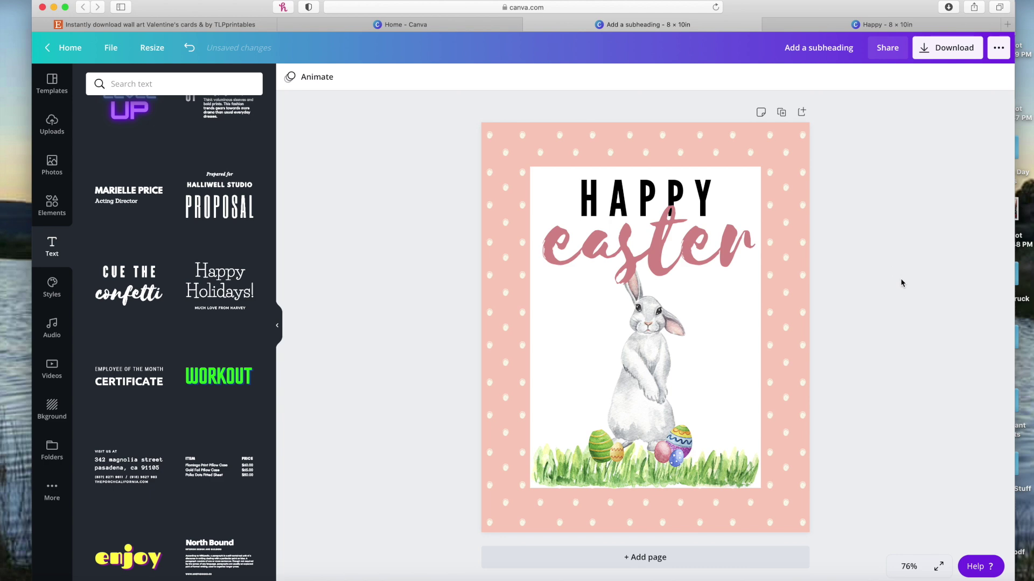
Step: View the finished pink Happy design for comparison, and open the green hoppy design from the home page
click(817, 22)
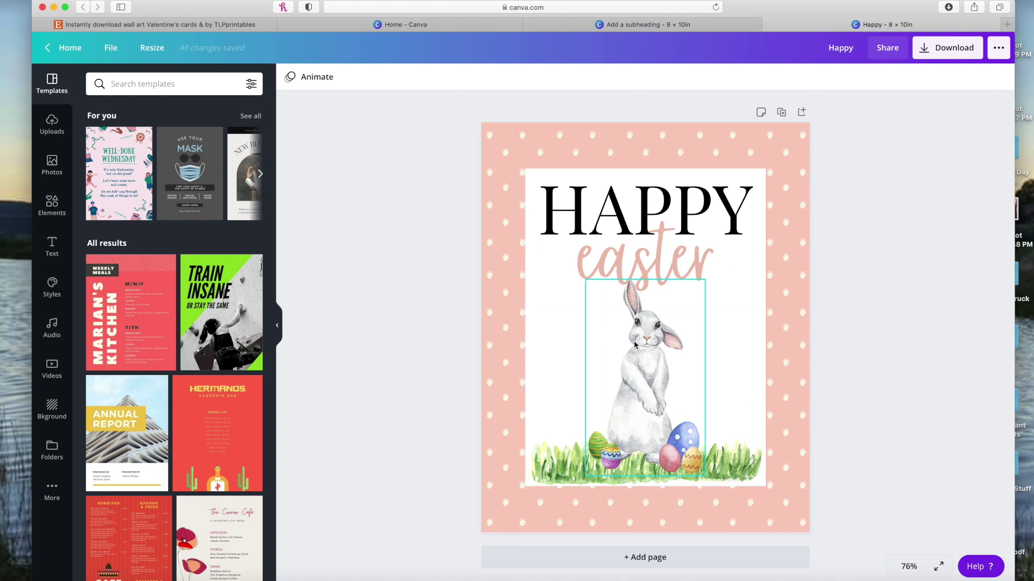
click(449, 24)
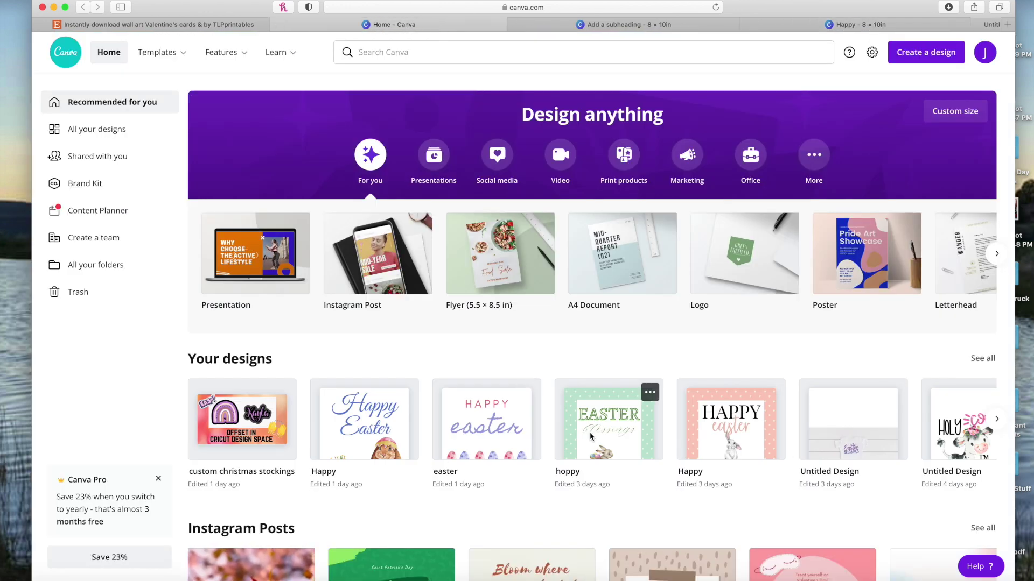
click(591, 436)
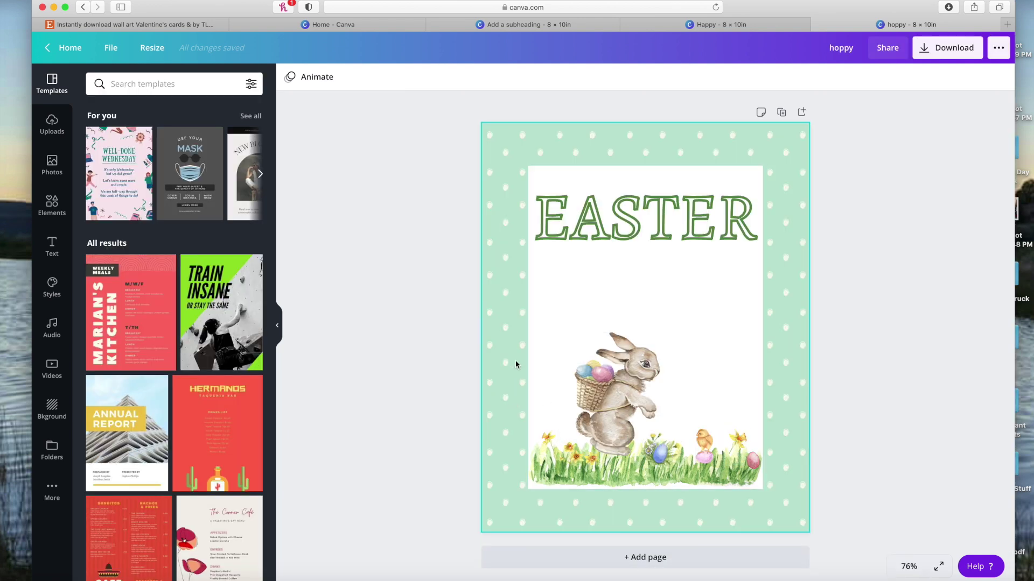
Step: Examine the uploaded patterned papers and Easter clipart beside the green design, and return through the pink design to the home page
click(52, 125)
scroll(177, 383, down, 10)
scroll(177, 382, down, 5)
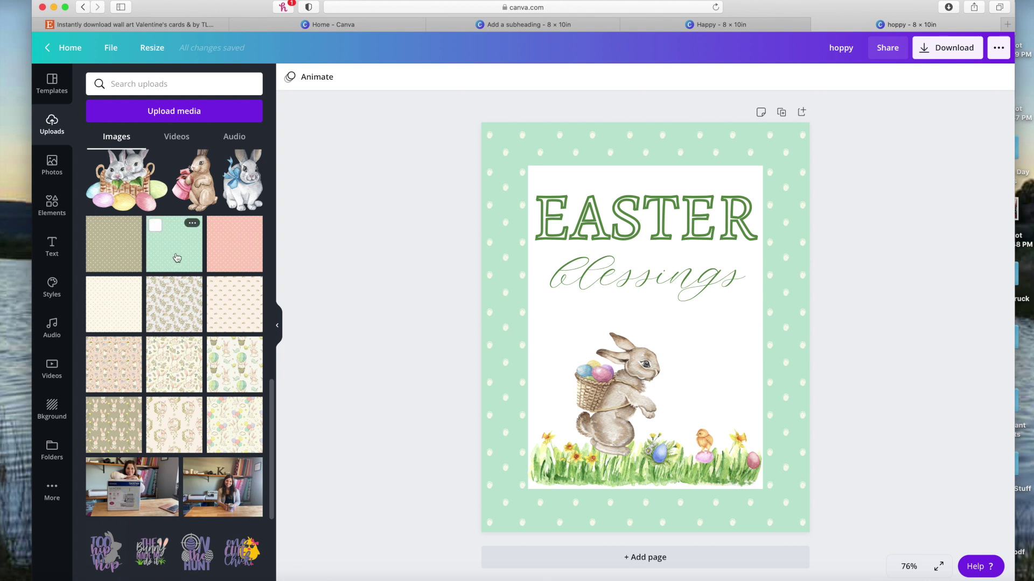
drag(196, 258, 496, 208)
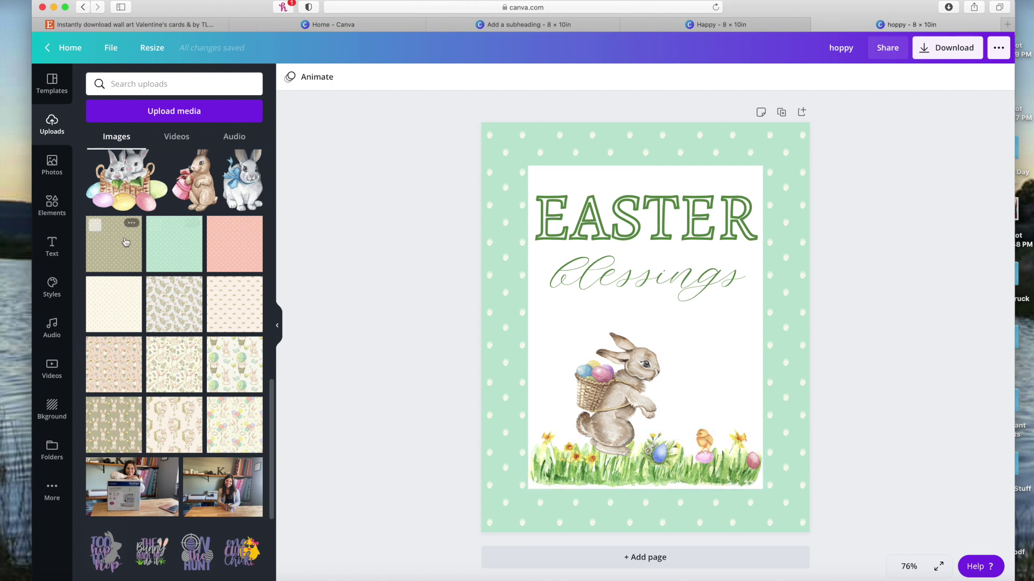
scroll(134, 315, up, 5)
scroll(176, 303, up, 3)
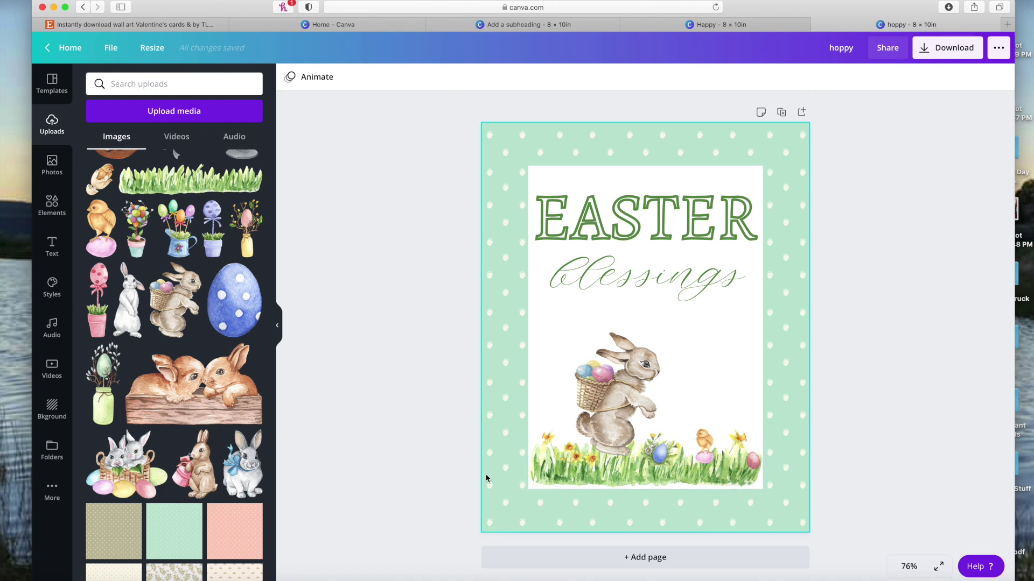
click(599, 25)
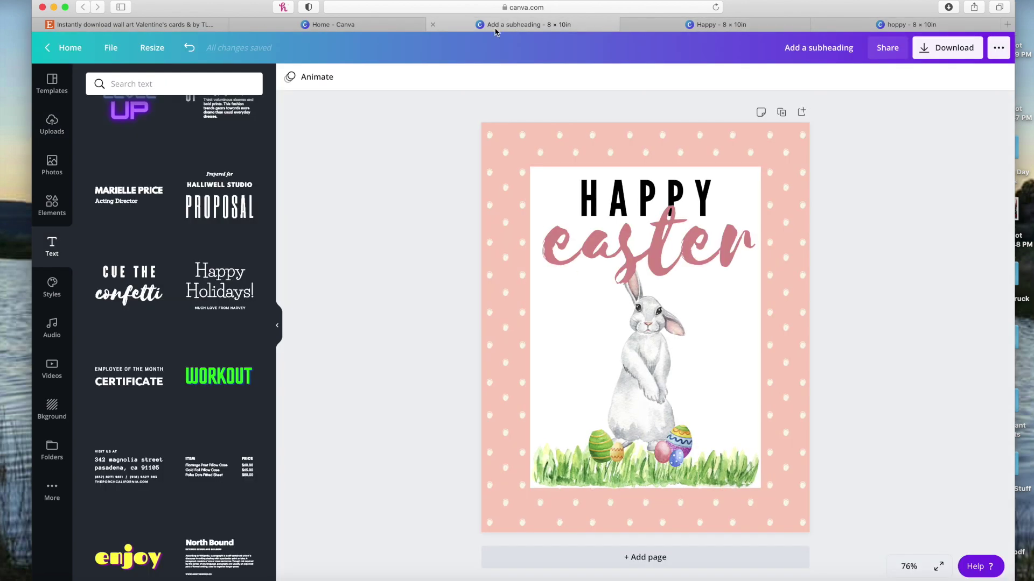
click(339, 24)
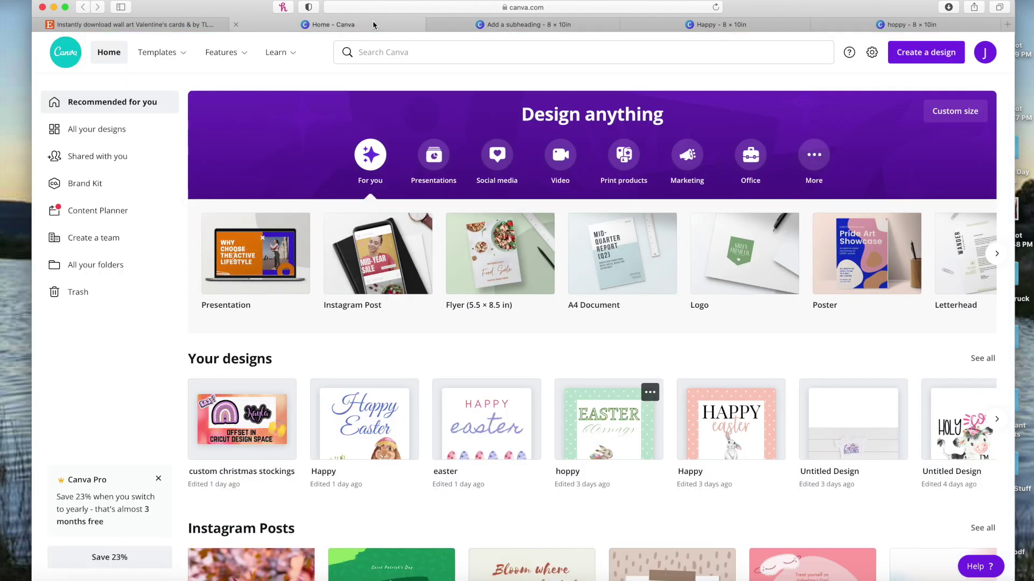
Step: Open the "easter" design with the egg topiaries, and view it beside the uploaded Easter clipart and the rabbit design
click(490, 440)
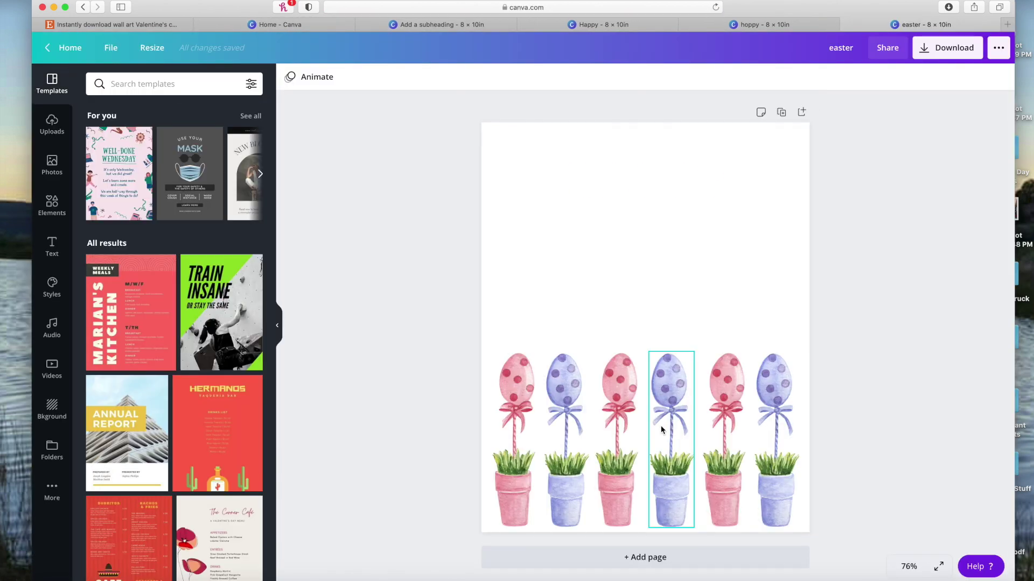
click(61, 144)
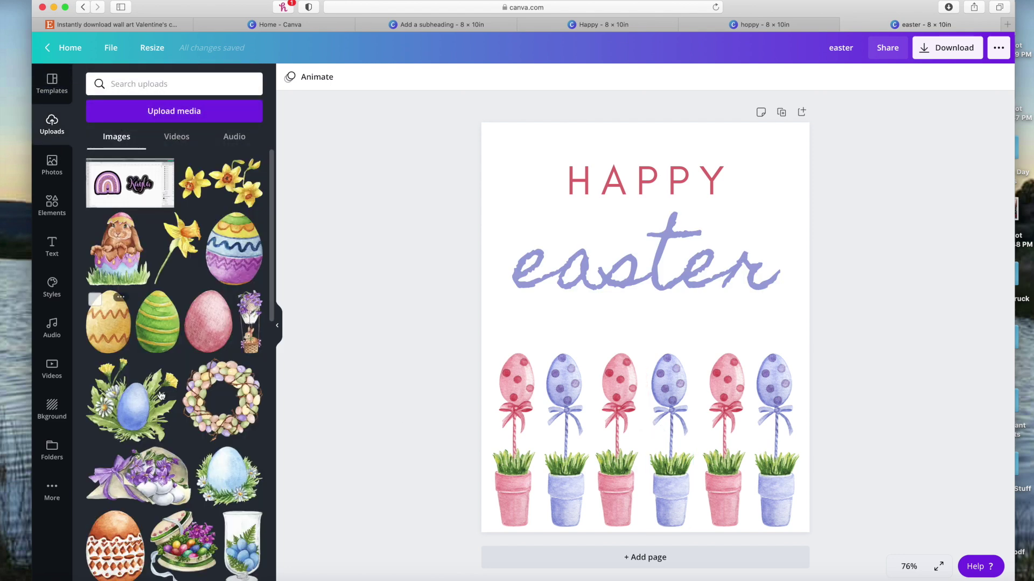
scroll(112, 368, down, 5)
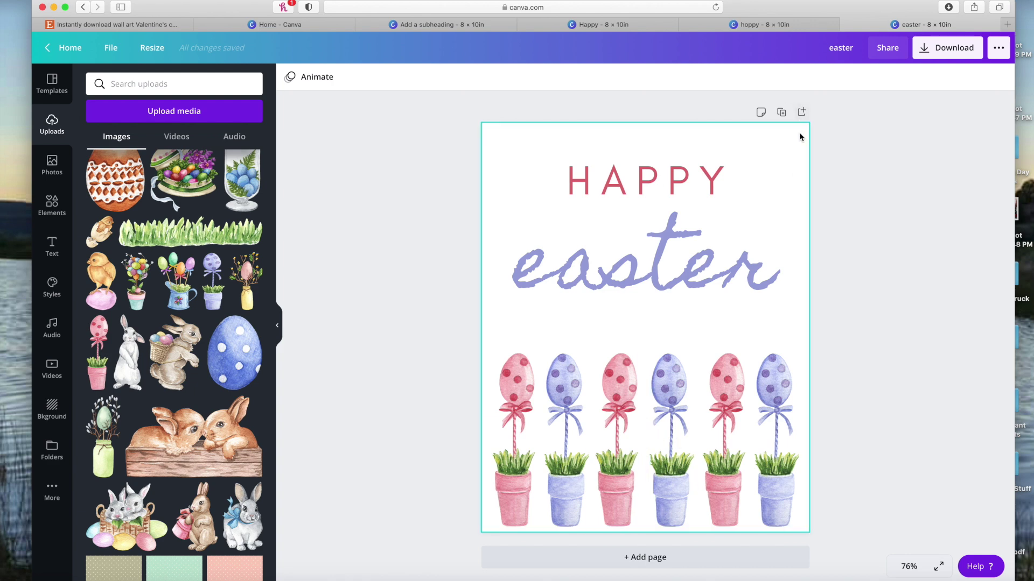
click(470, 24)
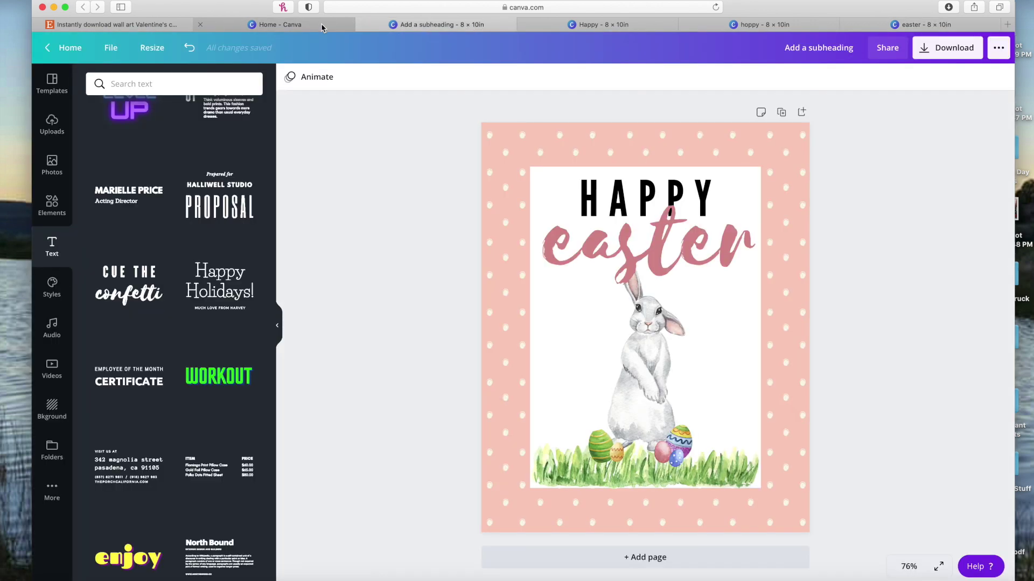
Step: Open the "Happy" design with the bunny in the egg from the home page and view its finished layout
click(321, 23)
scroll(550, 431, down, 4)
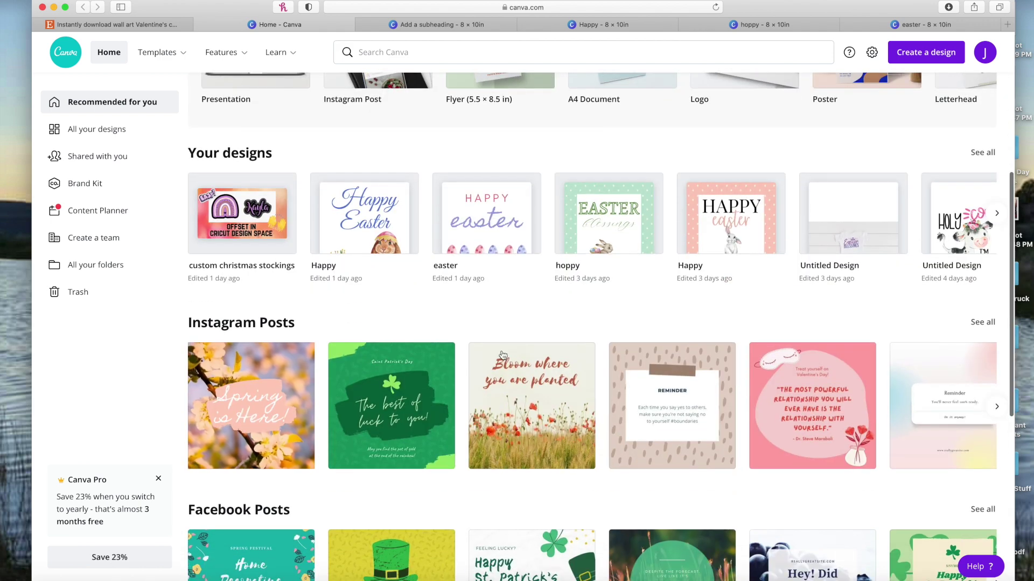
click(417, 251)
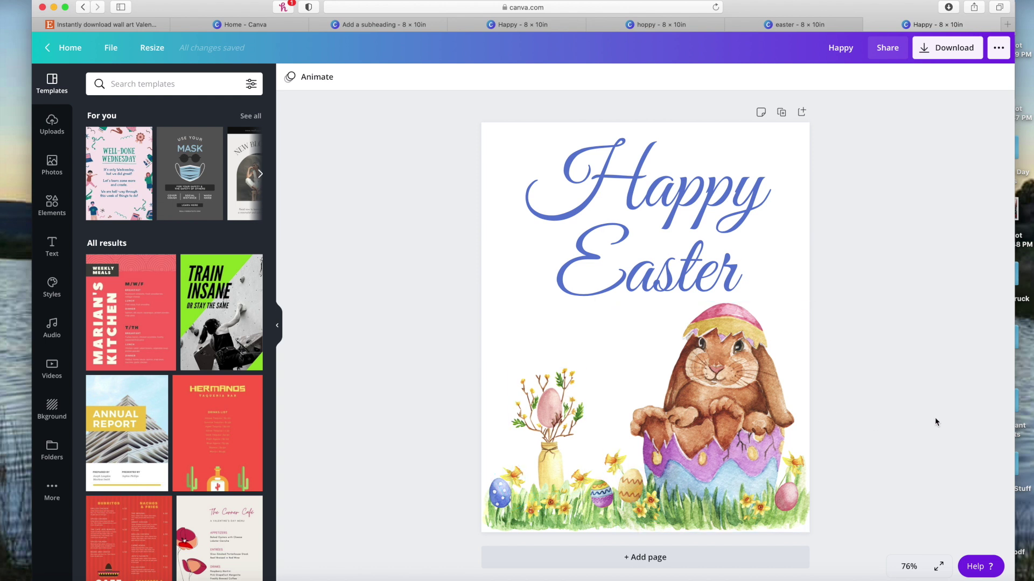
key(super+t)
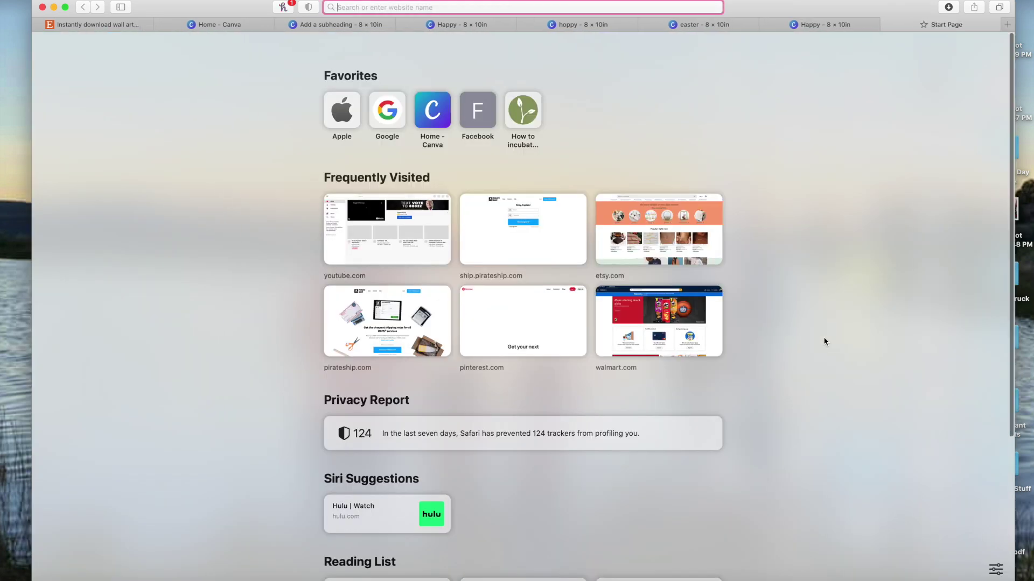
click(886, 25)
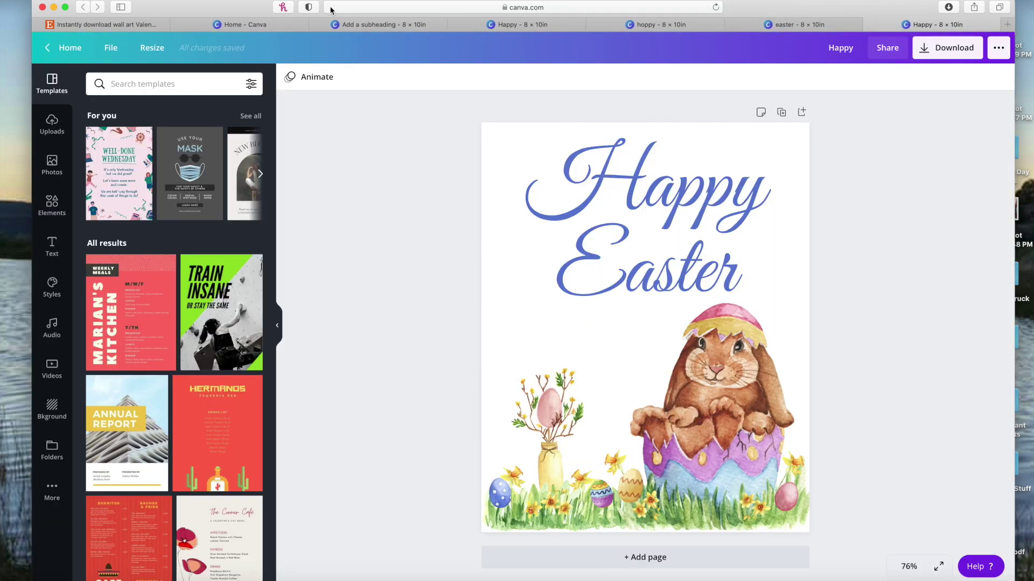
Step: Create a new blank 8 x 10 in design from the home page
click(252, 25)
click(925, 56)
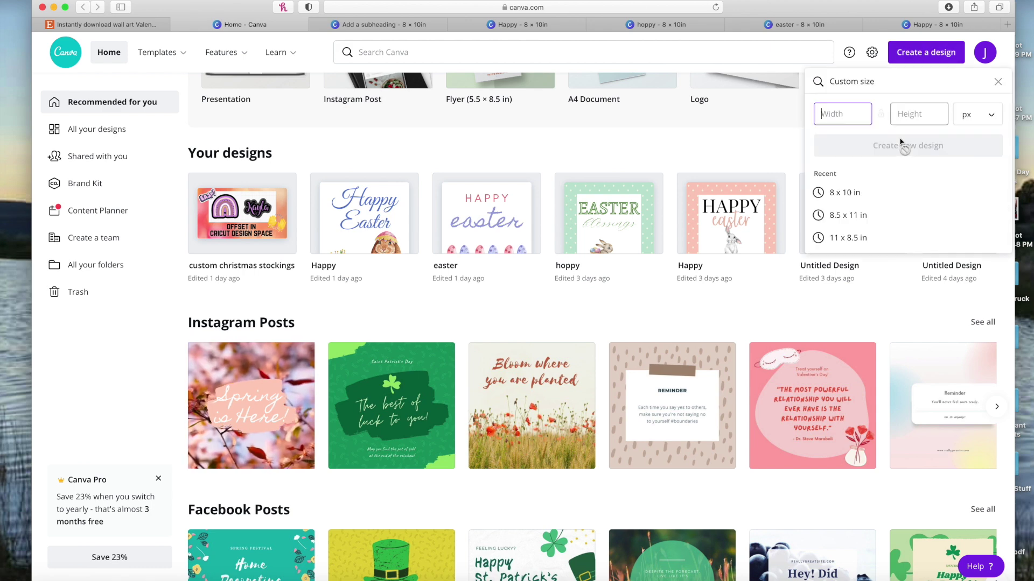
click(865, 190)
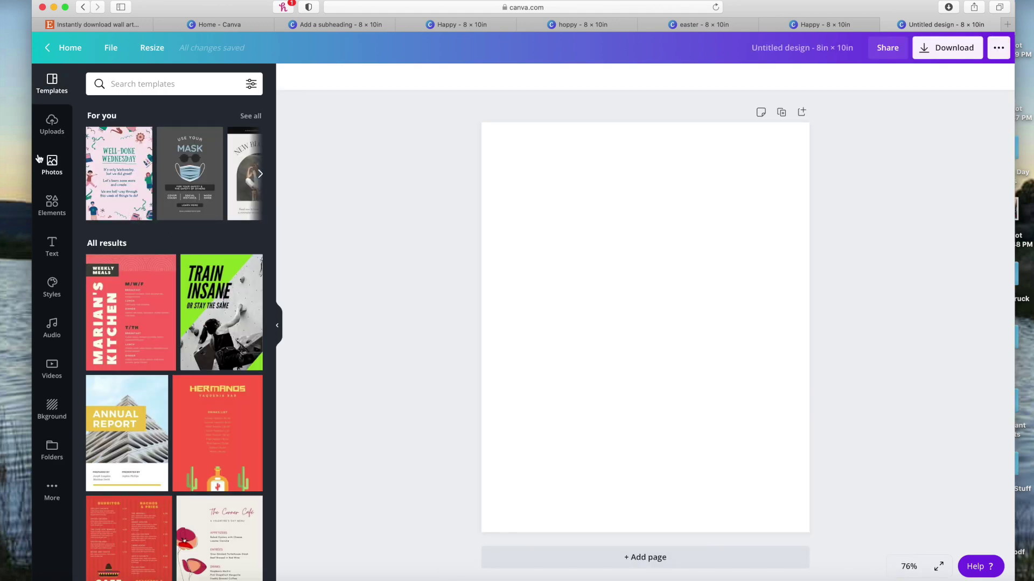
Step: Try the uploaded bunny-and-floral-wreath paper as a background at full page width, and delete it
click(50, 125)
scroll(181, 401, down, 10)
scroll(181, 401, down, 3)
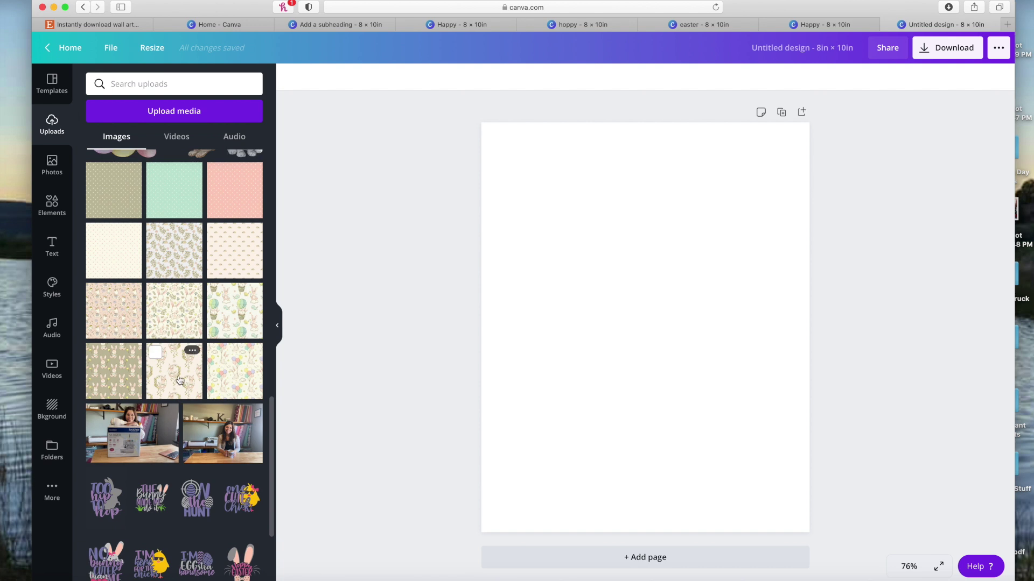
click(179, 380)
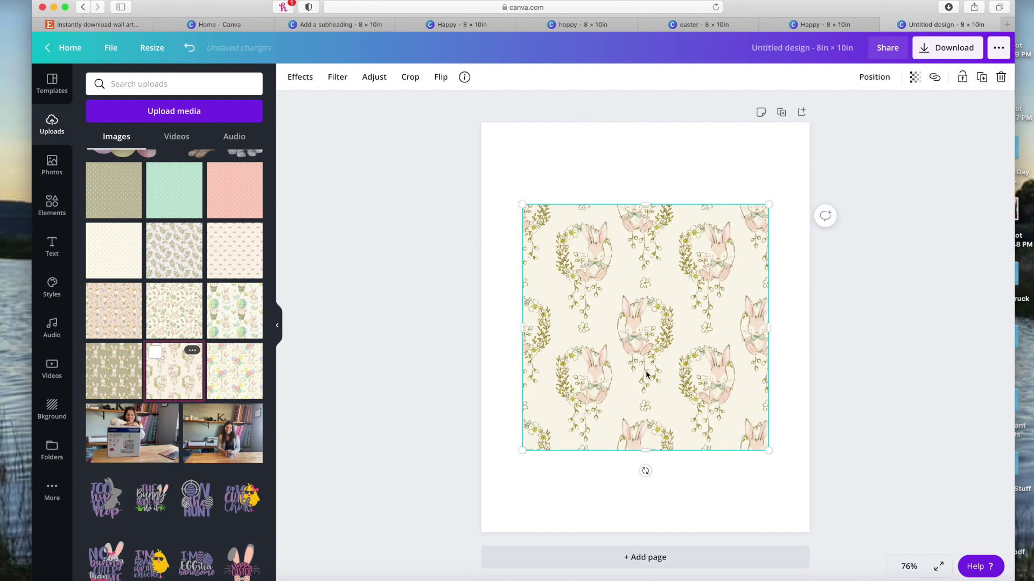
drag(773, 455, 811, 491)
drag(500, 193, 473, 163)
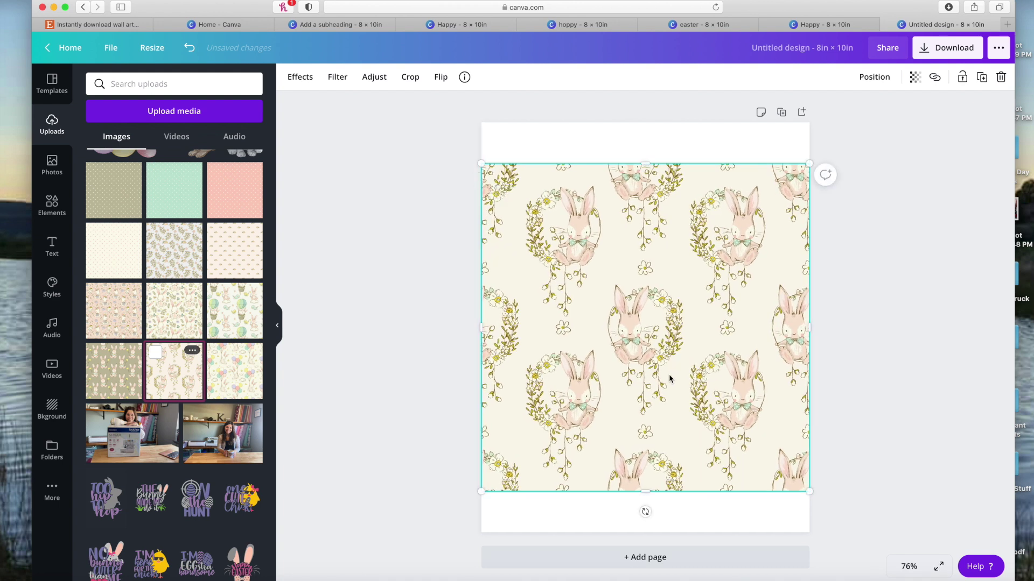
key(Delete)
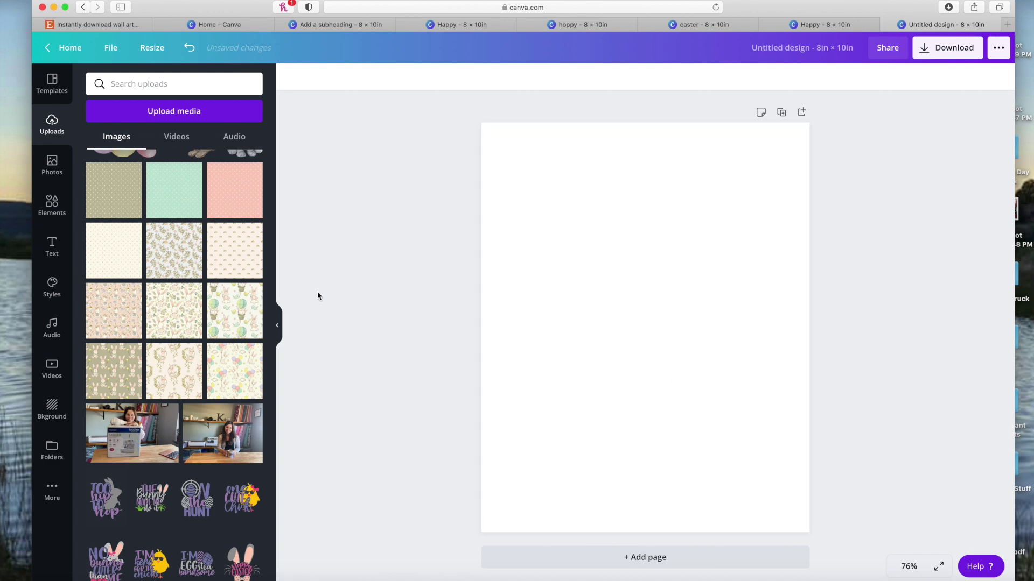
Step: Try the uploaded rabbit and hot-air-balloon paper on the page, and delete it
click(234, 310)
drag(721, 361, 716, 323)
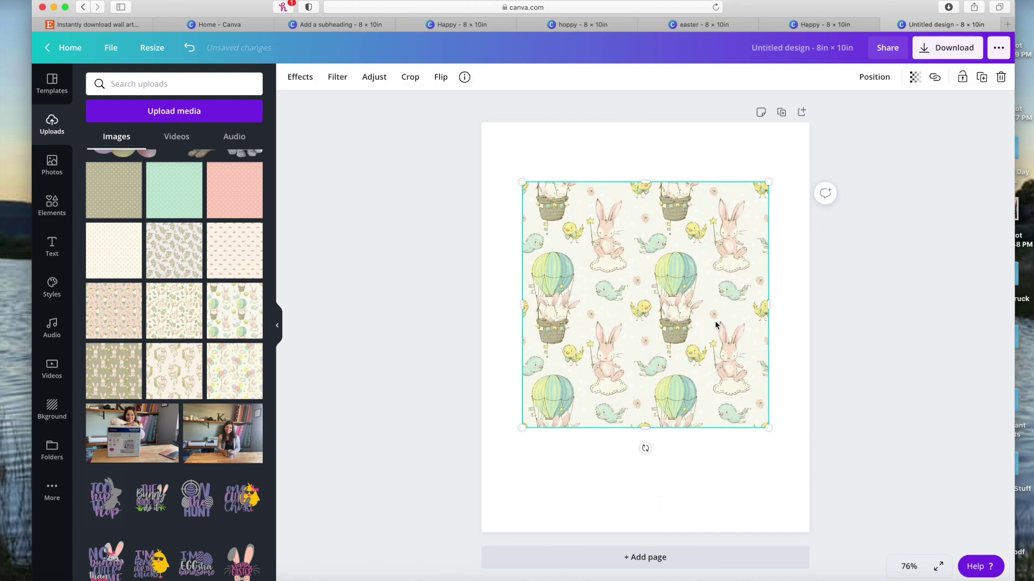
key(Delete)
Step: Add the uploaded cream paper with small pink dots and enlarge it to cover the whole page
click(113, 250)
drag(711, 341, 659, 246)
drag(727, 368, 766, 457)
drag(651, 452, 656, 537)
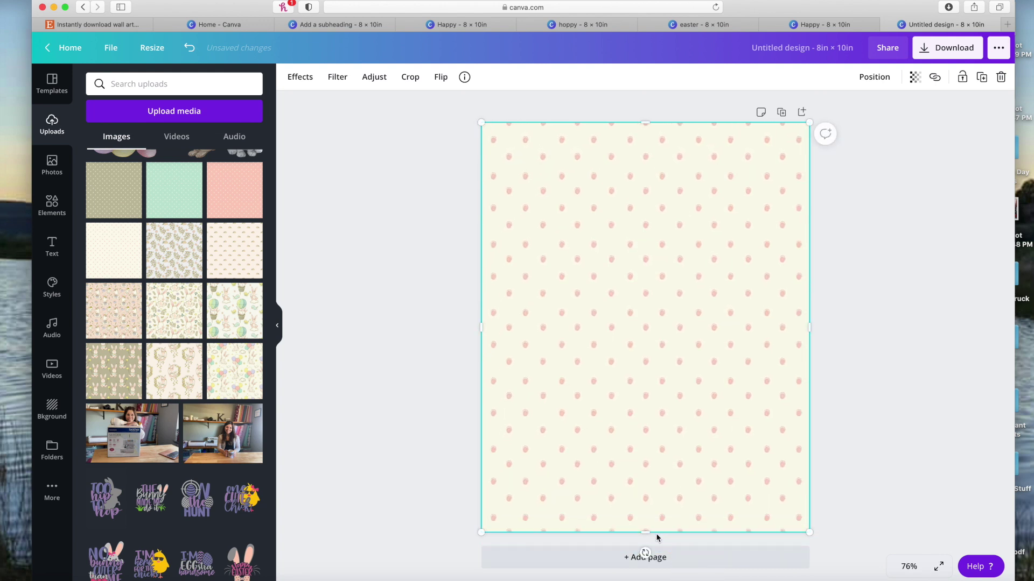
Step: Add a square shape and stretch it into a centered upright panel, leaving an even dotted border on all sides
click(44, 168)
click(47, 203)
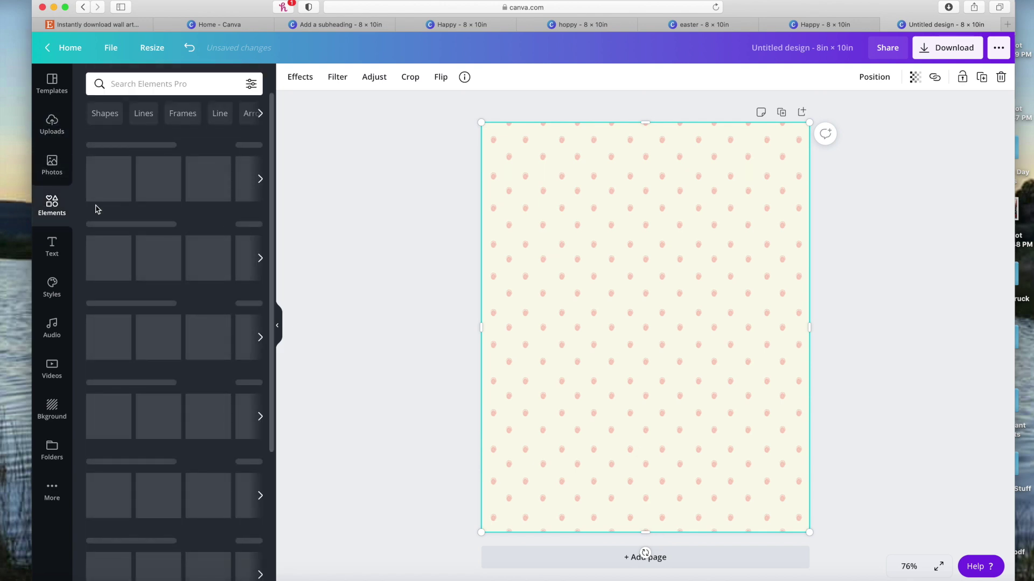
click(107, 193)
drag(646, 321, 633, 250)
drag(728, 273, 768, 275)
drag(655, 364, 649, 499)
drag(545, 340, 539, 338)
drag(650, 179, 651, 173)
drag(688, 311, 680, 302)
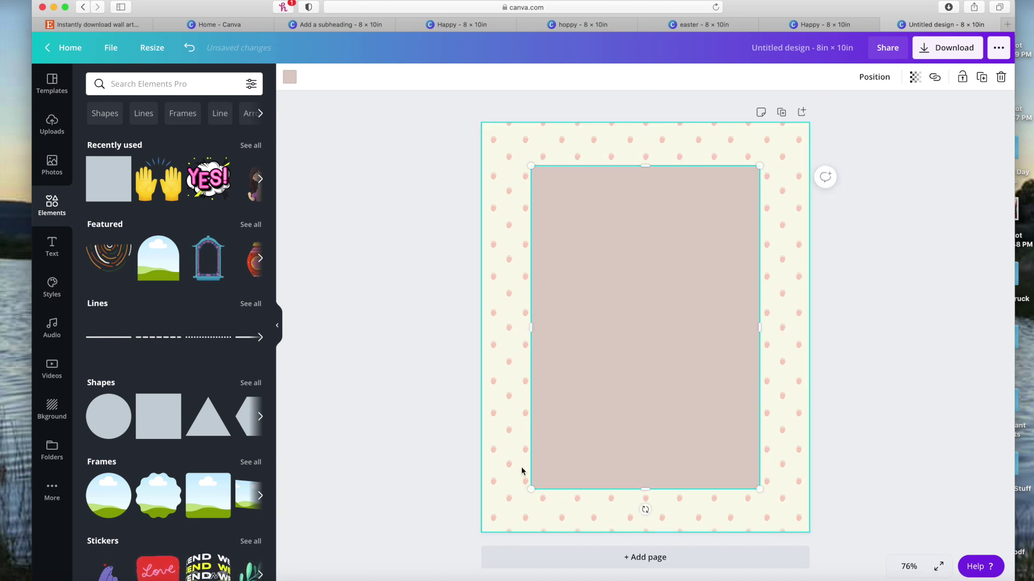
Step: Change the center panel's fill color to white
click(388, 332)
click(51, 124)
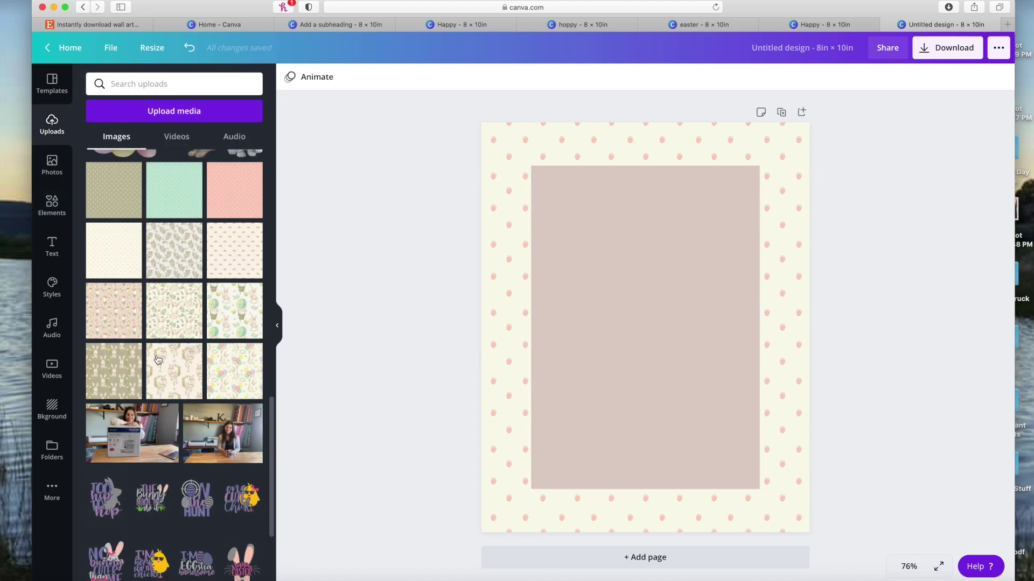
scroll(161, 360, up, 6)
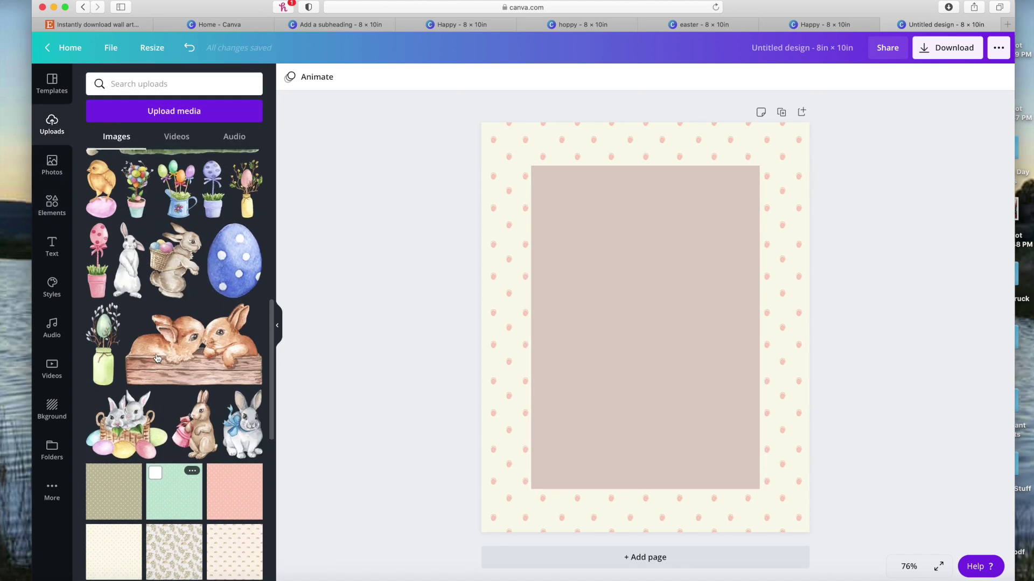
click(560, 334)
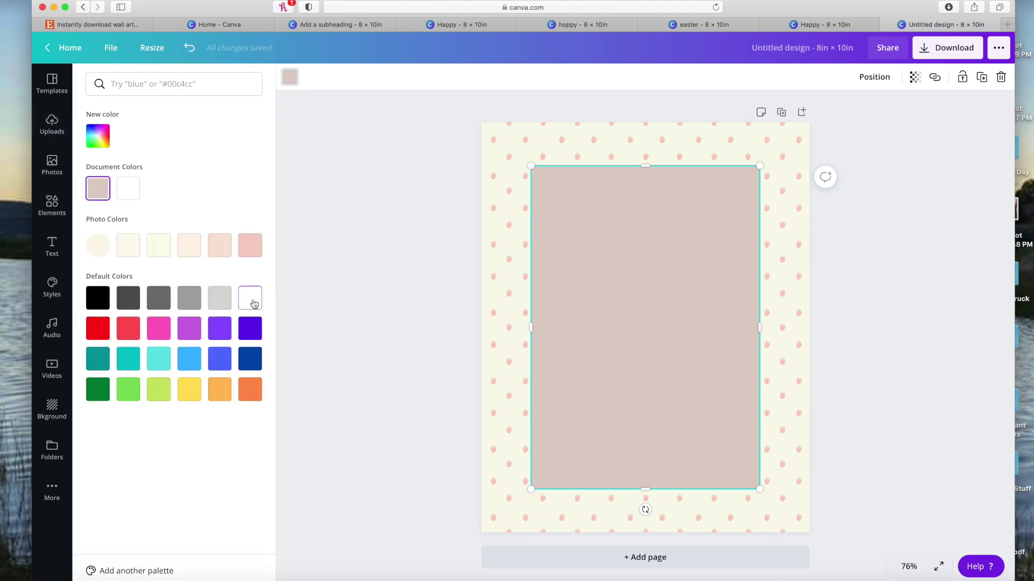
click(253, 305)
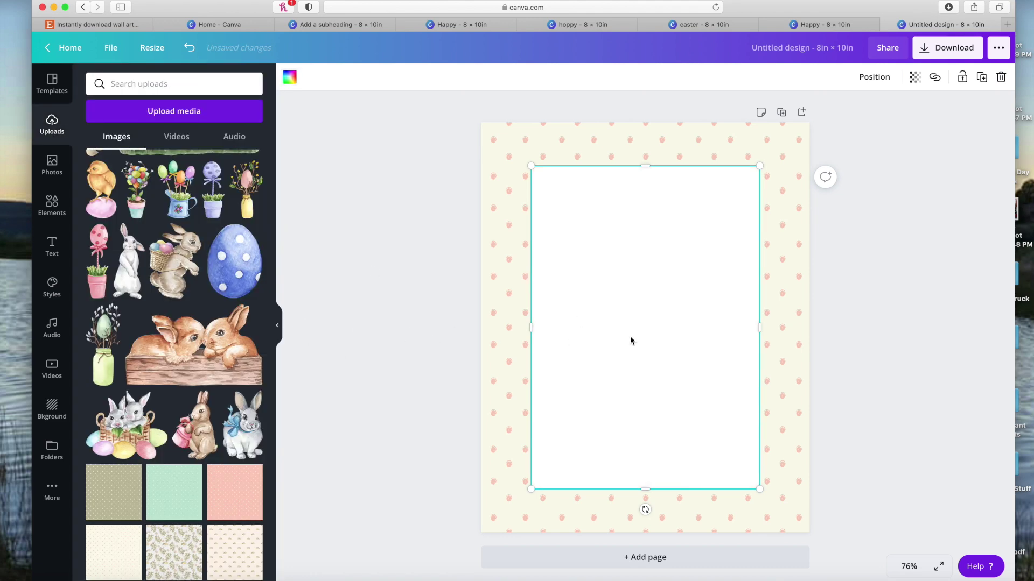
Step: Try the uploaded egg wreath clipart, reduced and centered on the white panel, and delete it
scroll(123, 344, up, 5)
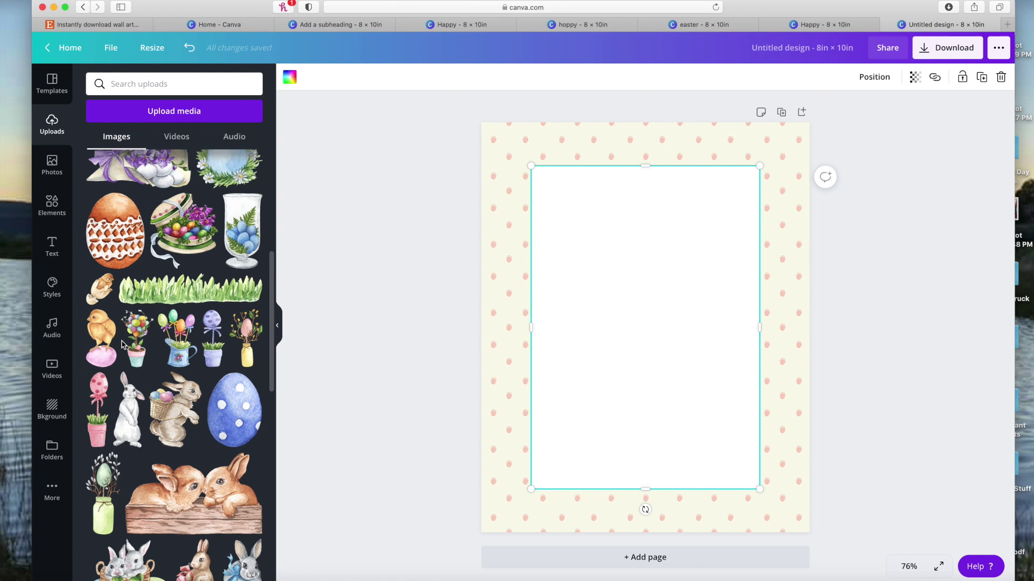
scroll(123, 344, up, 5)
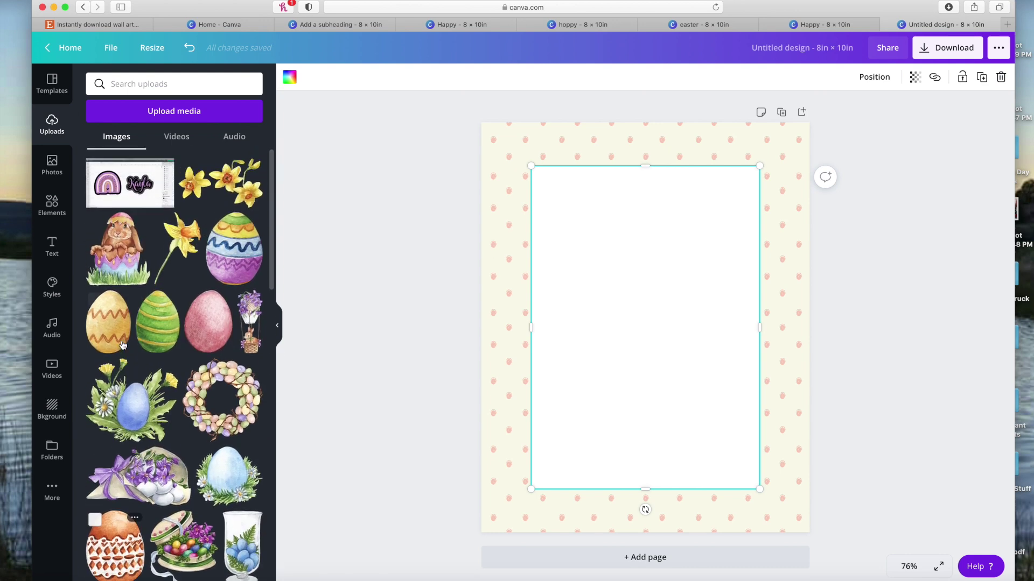
click(221, 401)
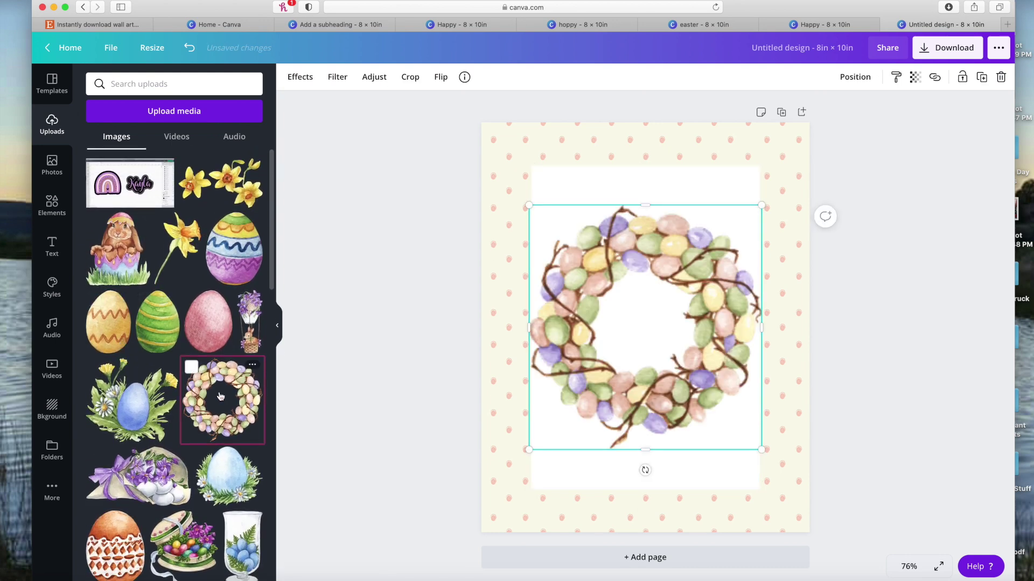
drag(761, 450, 707, 393)
drag(663, 331, 692, 361)
click(657, 216)
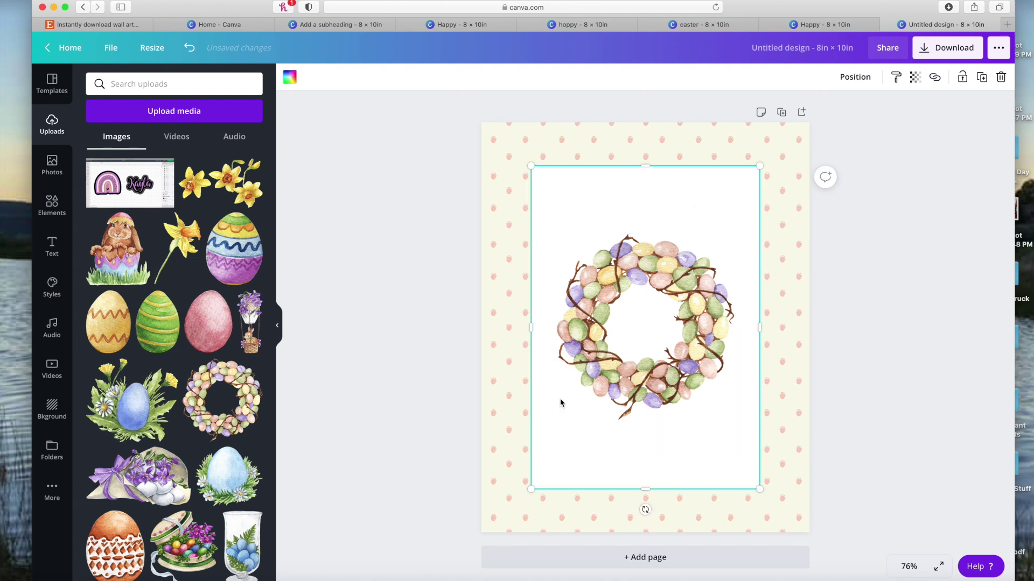
click(638, 412)
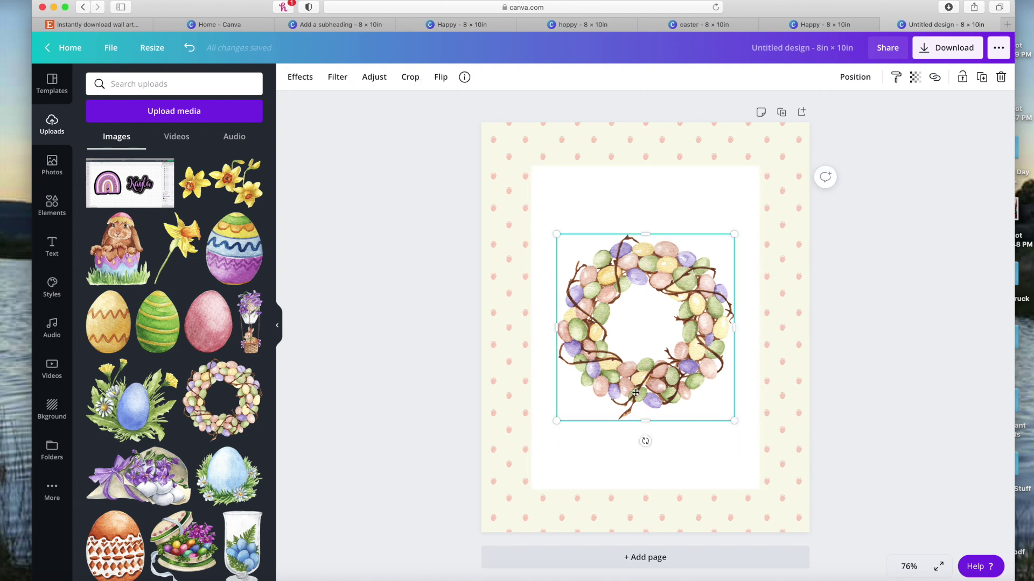
key(Delete)
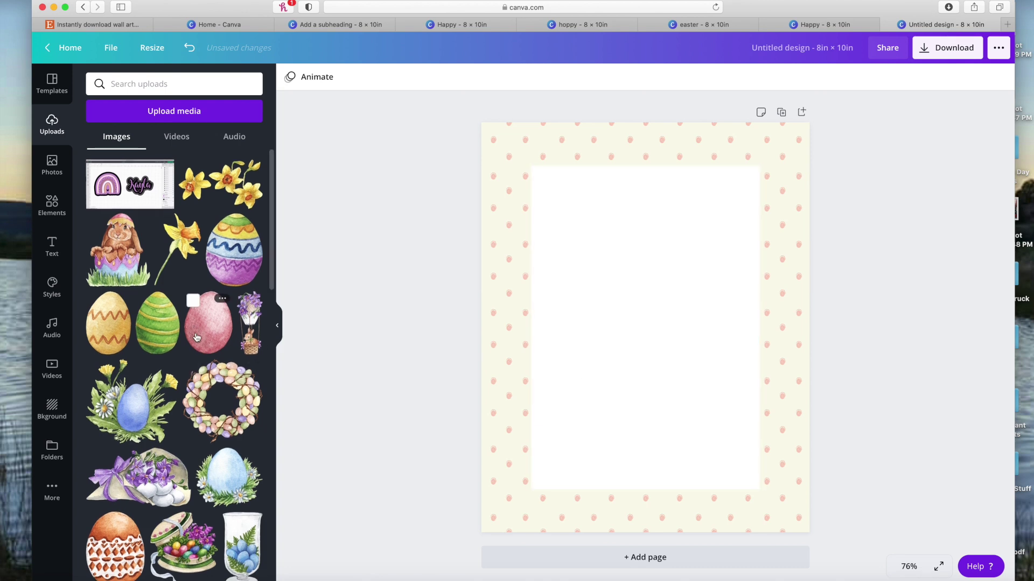
Step: Add the uploaded grass clipart, shrink it, and place it in the white panel's bottom-left corner
scroll(204, 366, down, 5)
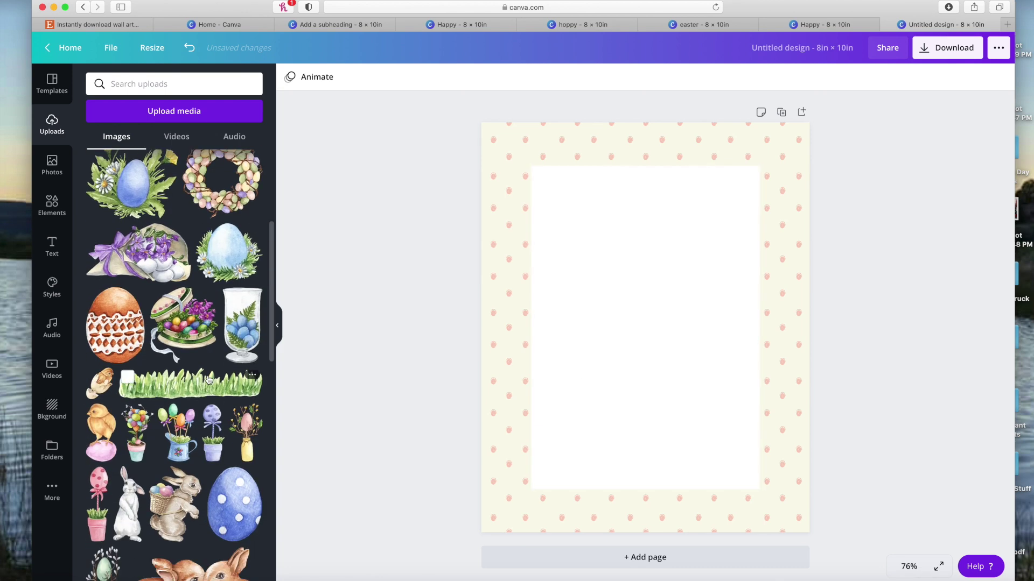
scroll(209, 384, down, 5)
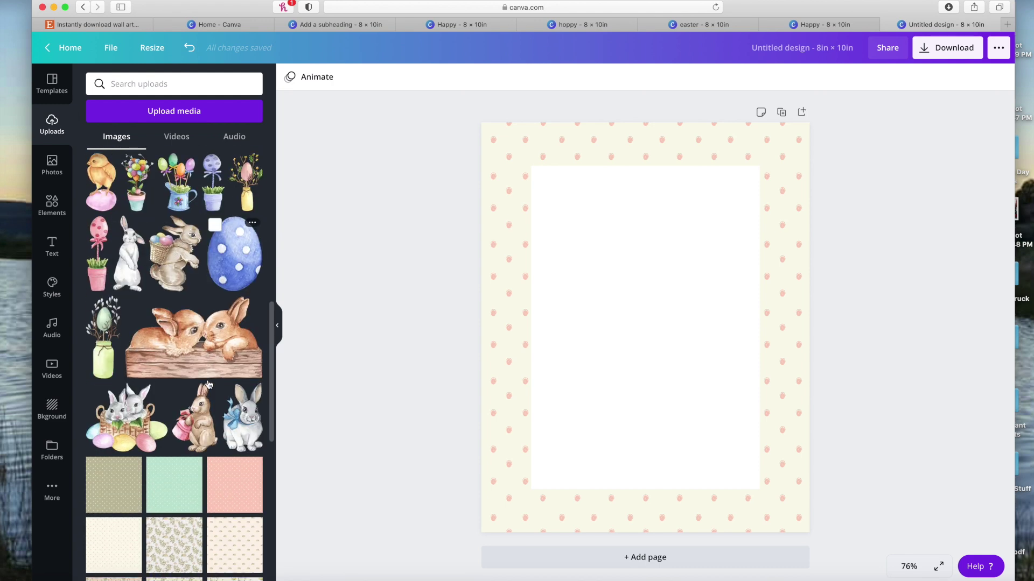
scroll(205, 366, up, 1)
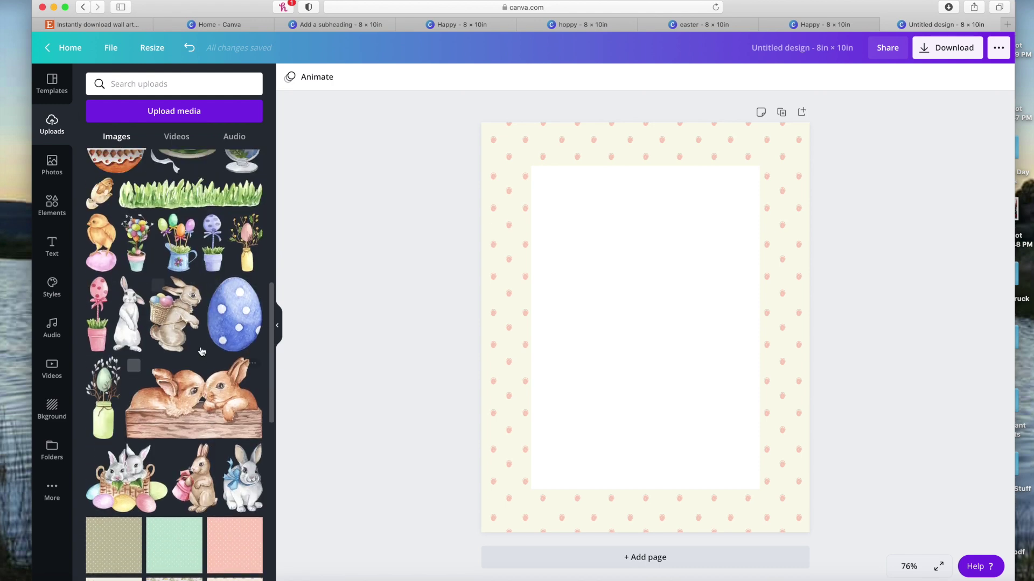
click(189, 194)
drag(768, 354, 688, 470)
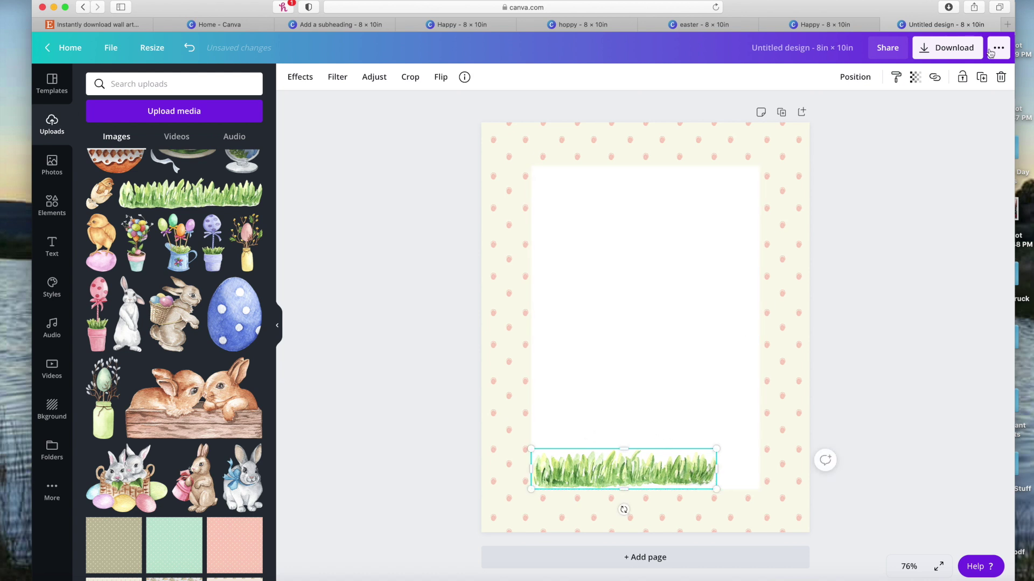
Step: Duplicate the grass strip, align the copy with the white panel's right edge, and flip it horizontally
click(981, 78)
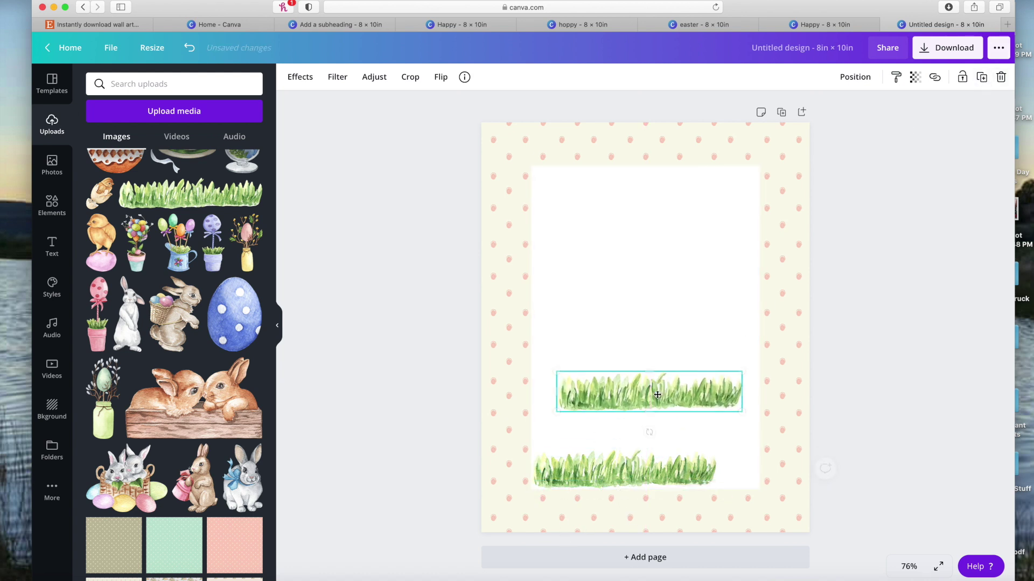
mouse_move(665, 413)
mouse_down()
mouse_move(693, 490)
mouse_move(683, 413)
mouse_up()
click(440, 77)
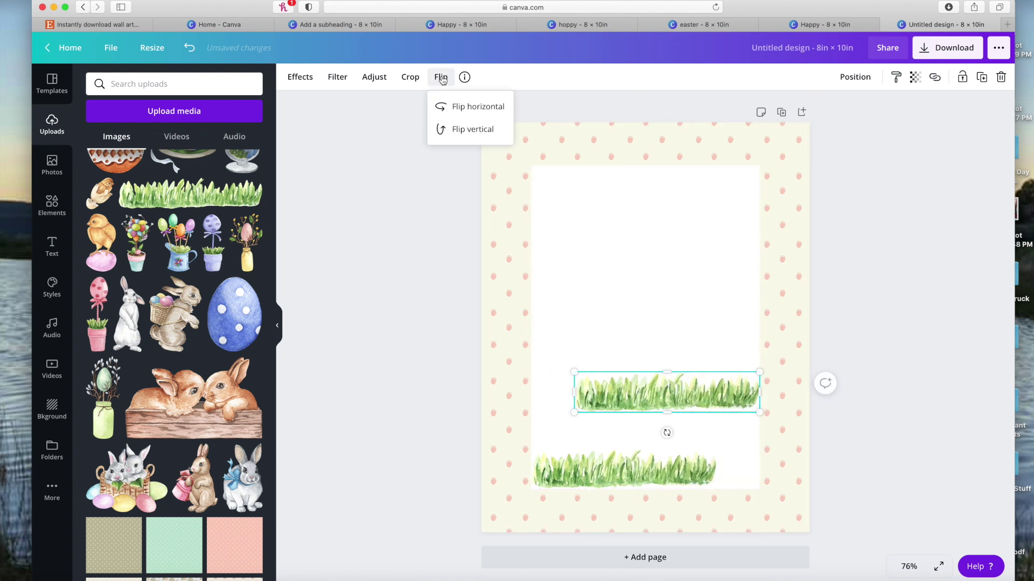
click(470, 106)
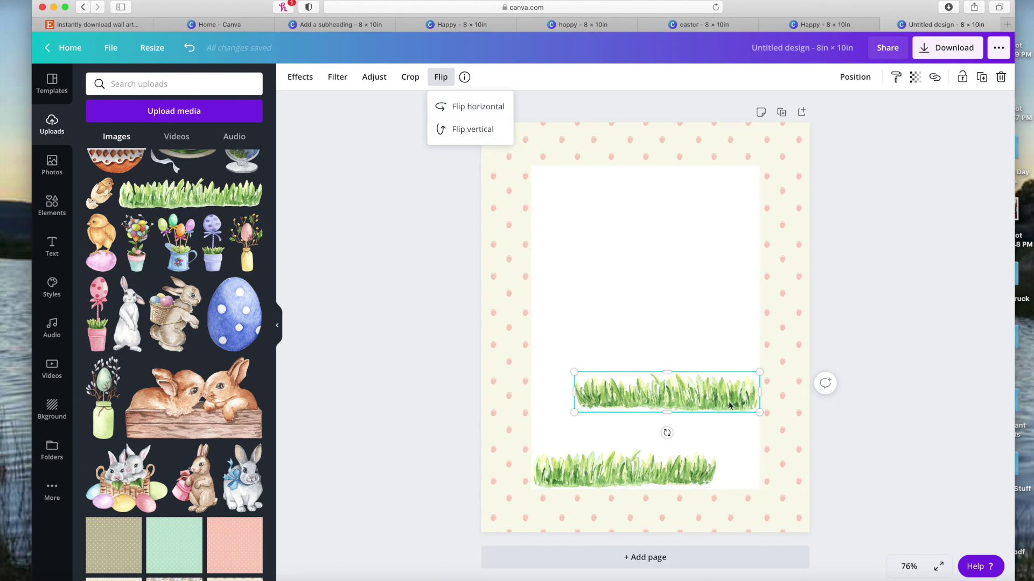
Step: Move the flipped grass copy down to the white panel's bottom edge so it overlaps and lines up with the first strip
drag(646, 412, 645, 468)
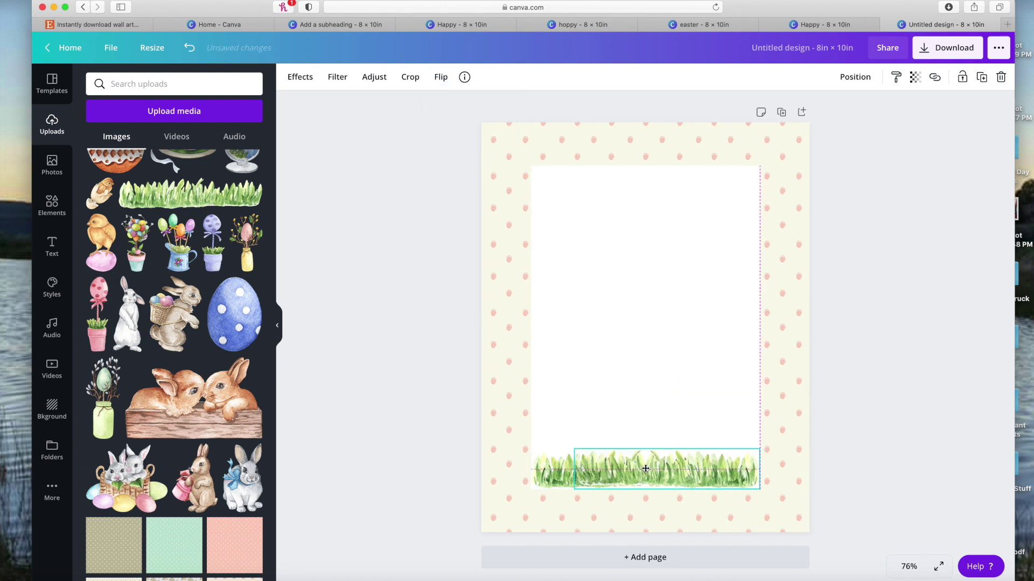
click(627, 383)
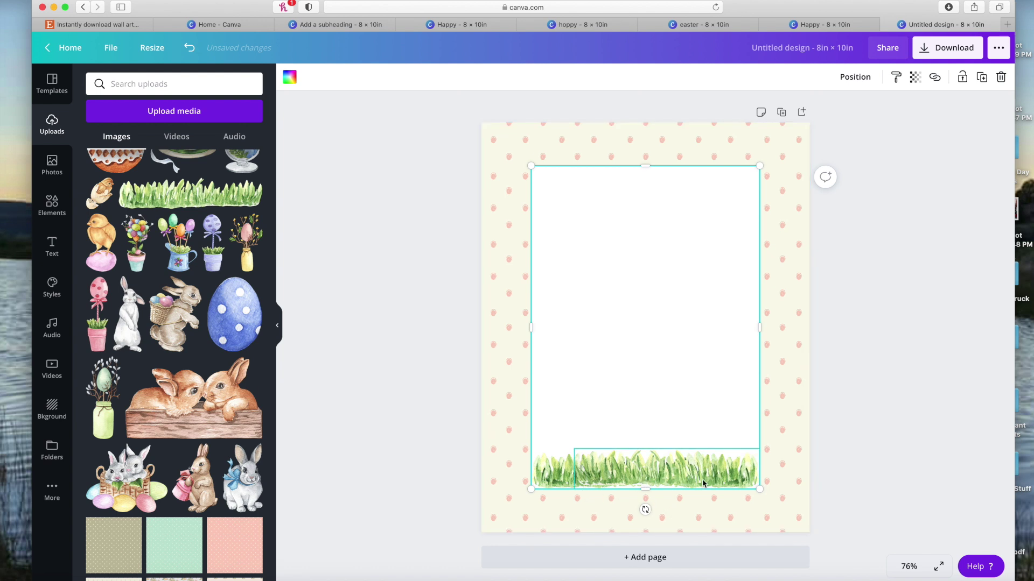
drag(685, 480, 684, 479)
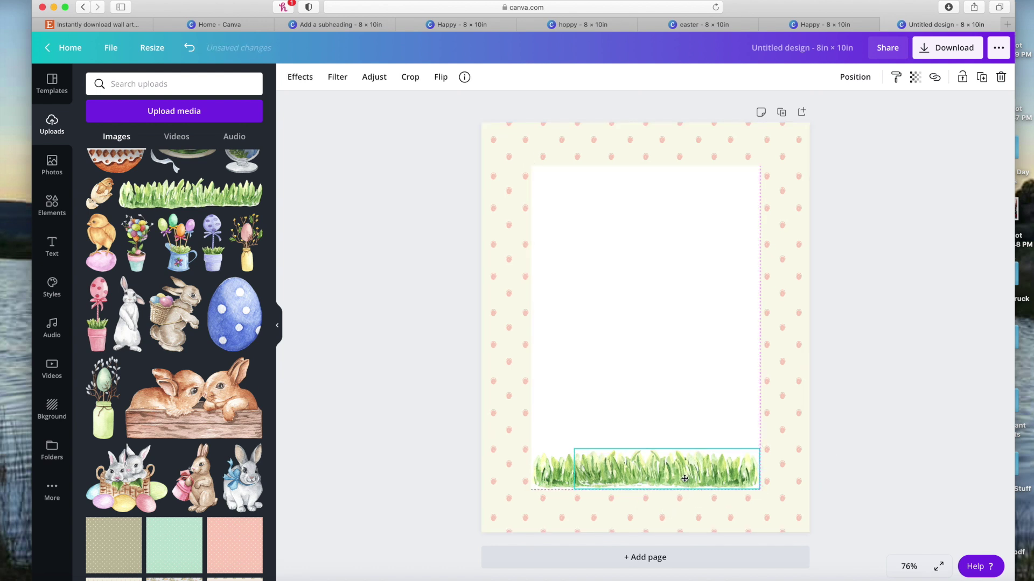
click(678, 406)
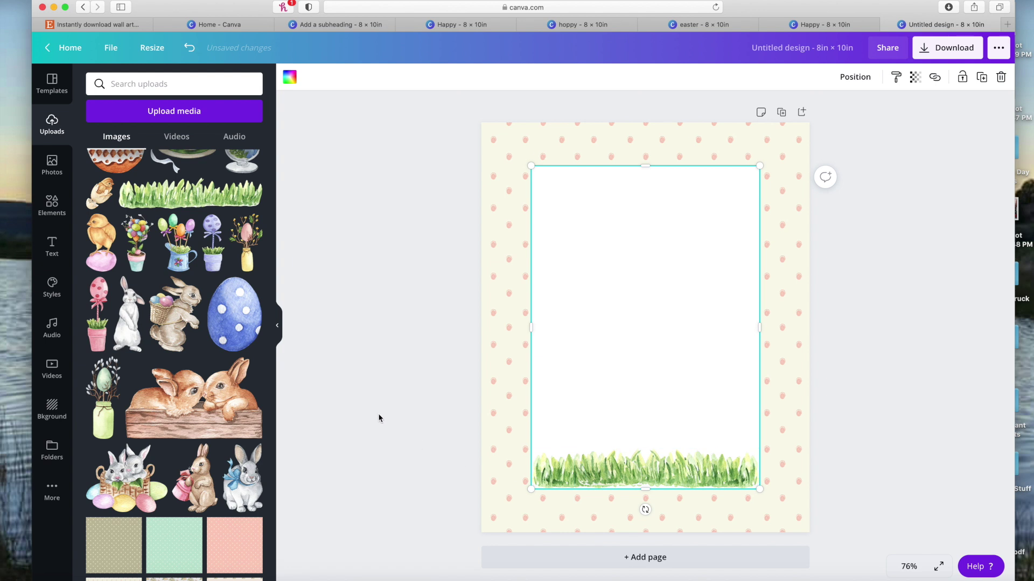
Step: Add the uploaded clipart of two bunnies in a wooden box, shrink it, and place it just above the grass
click(143, 425)
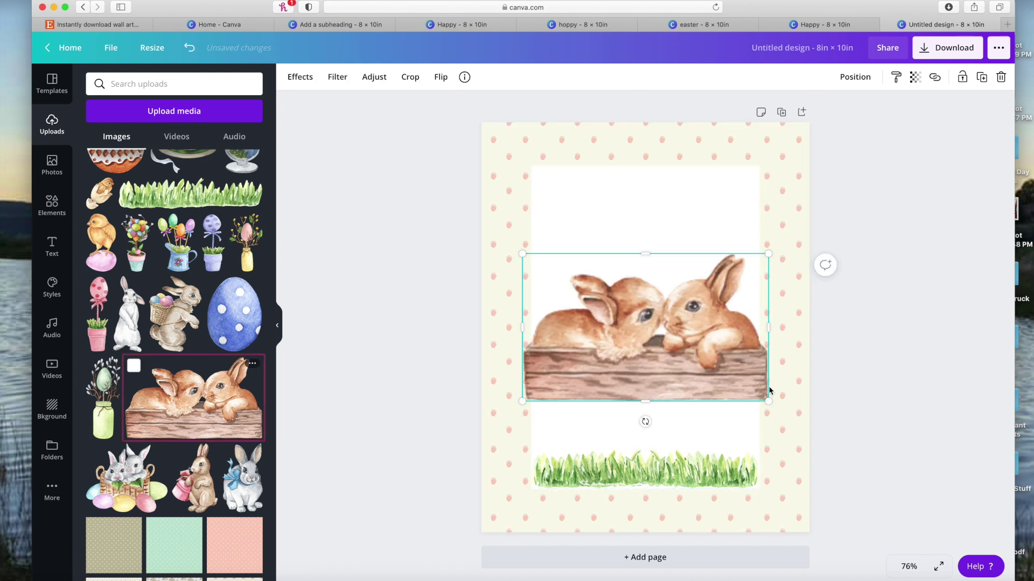
drag(768, 401, 690, 476)
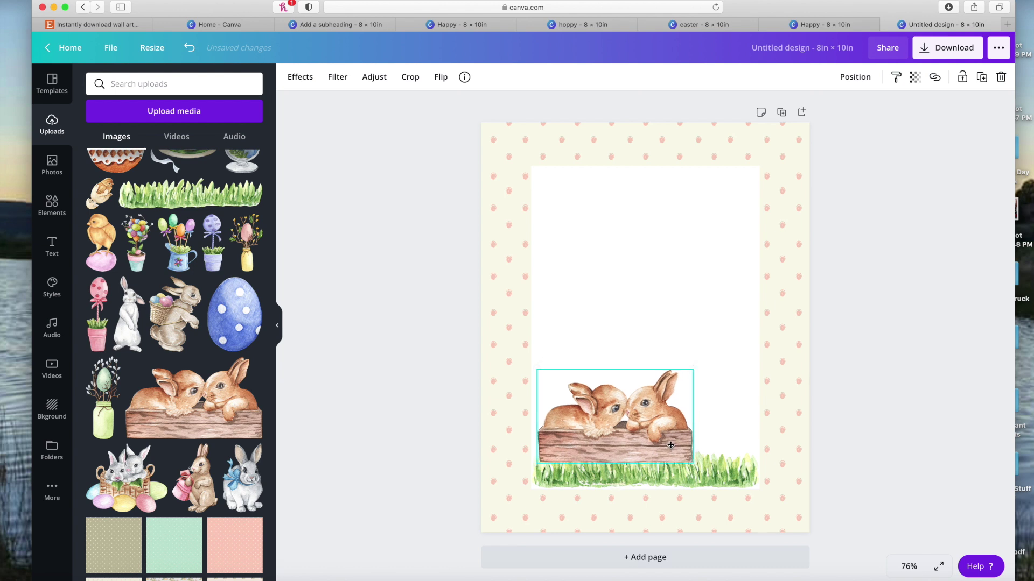
click(698, 320)
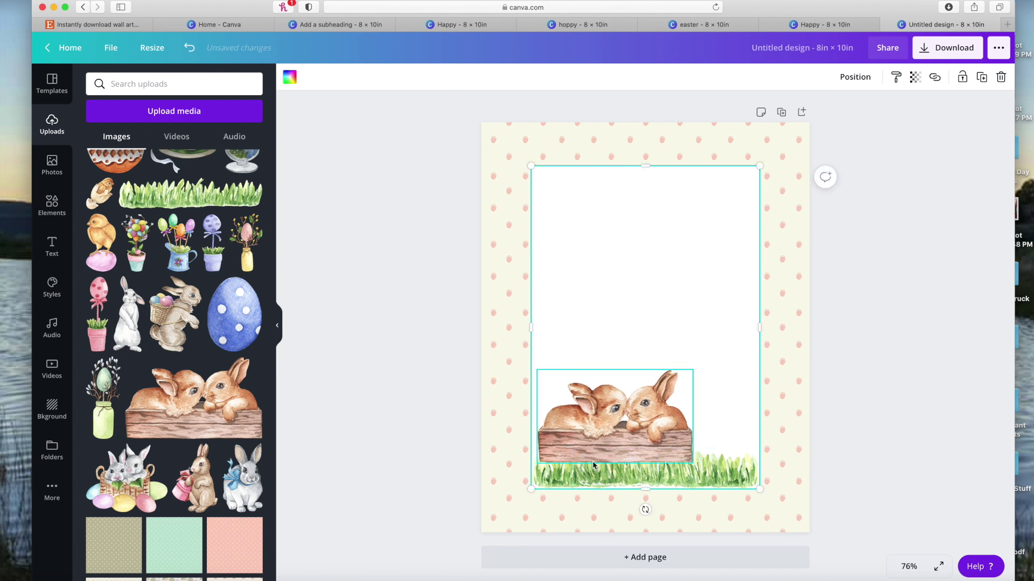
Step: Send the bunny box clipart backward so it sits behind the overlapping grass strips
click(867, 78)
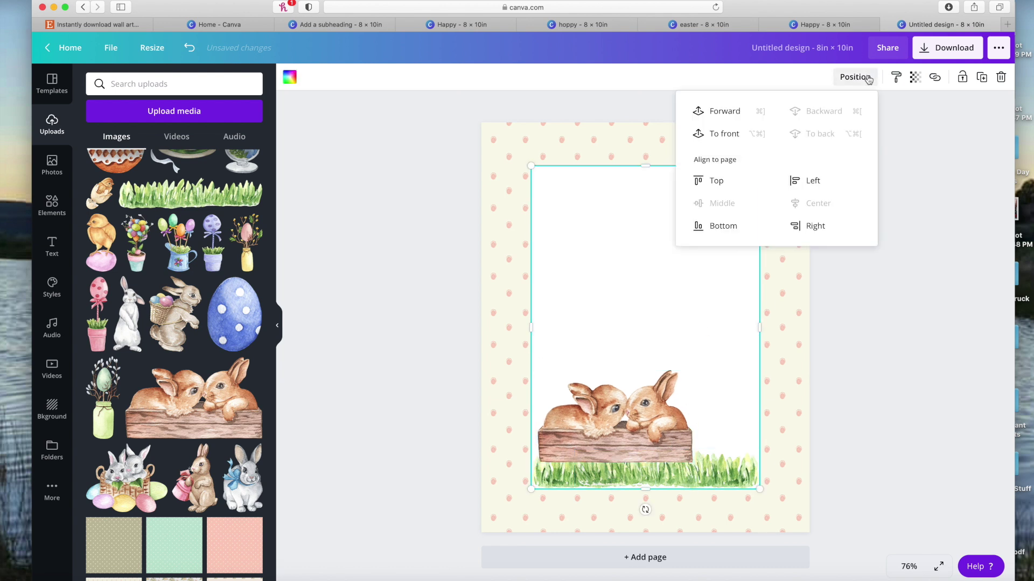
click(613, 420)
click(865, 84)
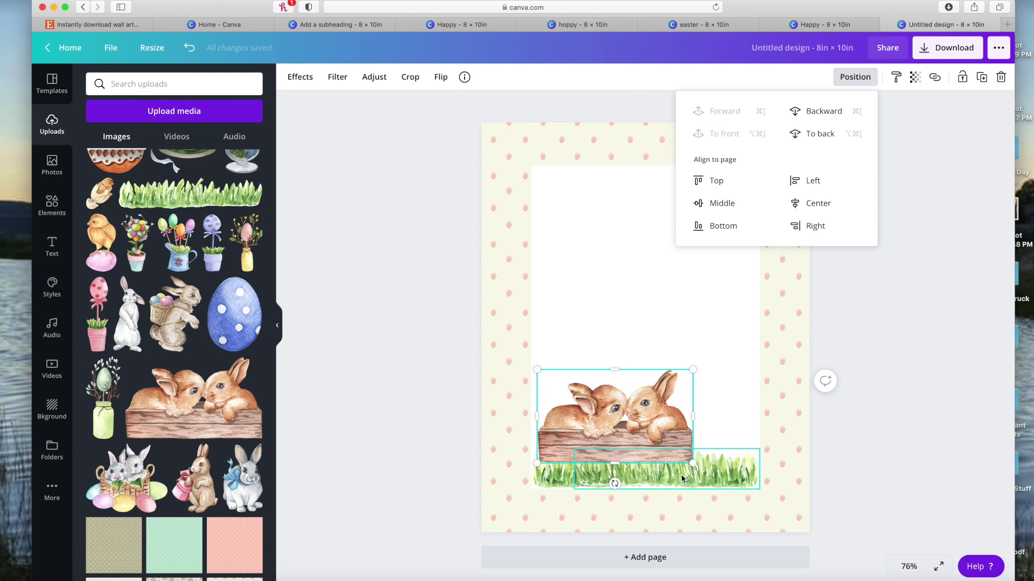
click(814, 115)
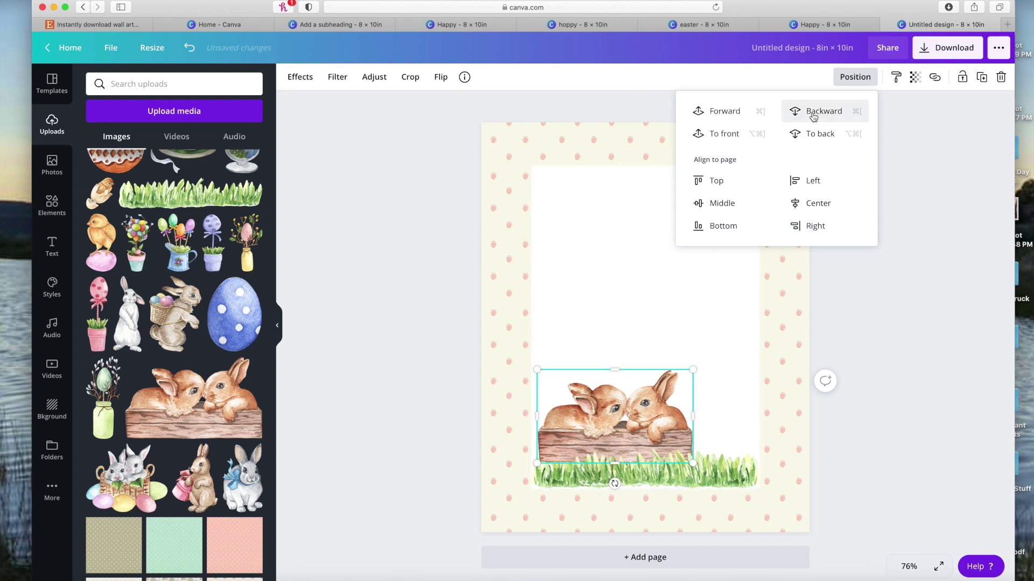
click(748, 345)
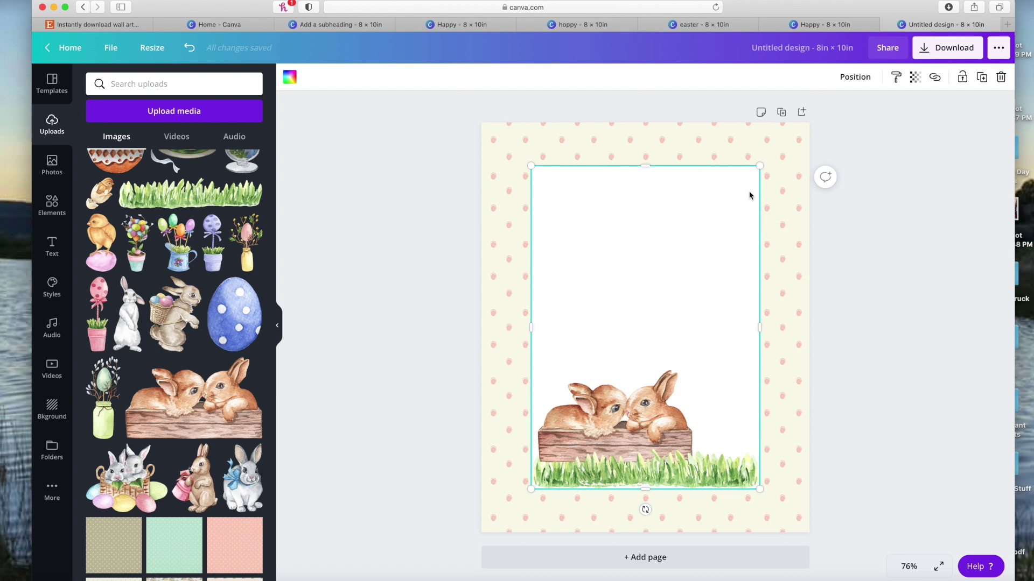
click(855, 77)
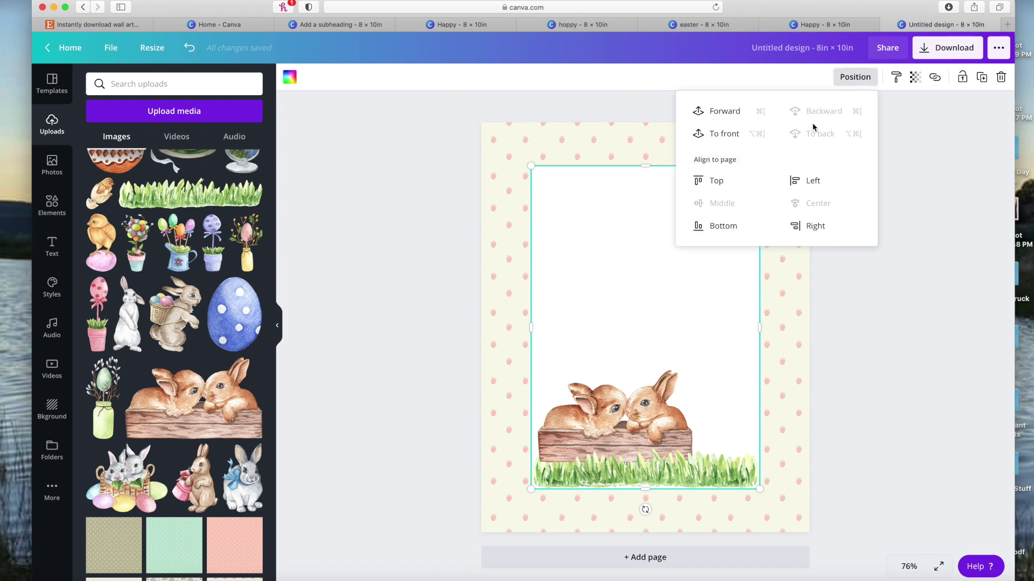
click(658, 403)
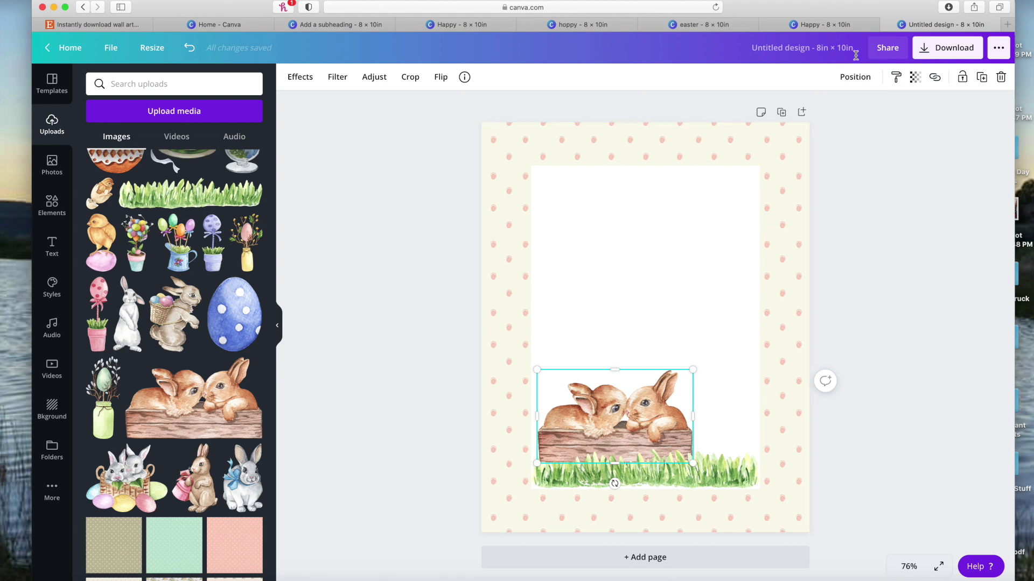
click(856, 77)
click(826, 110)
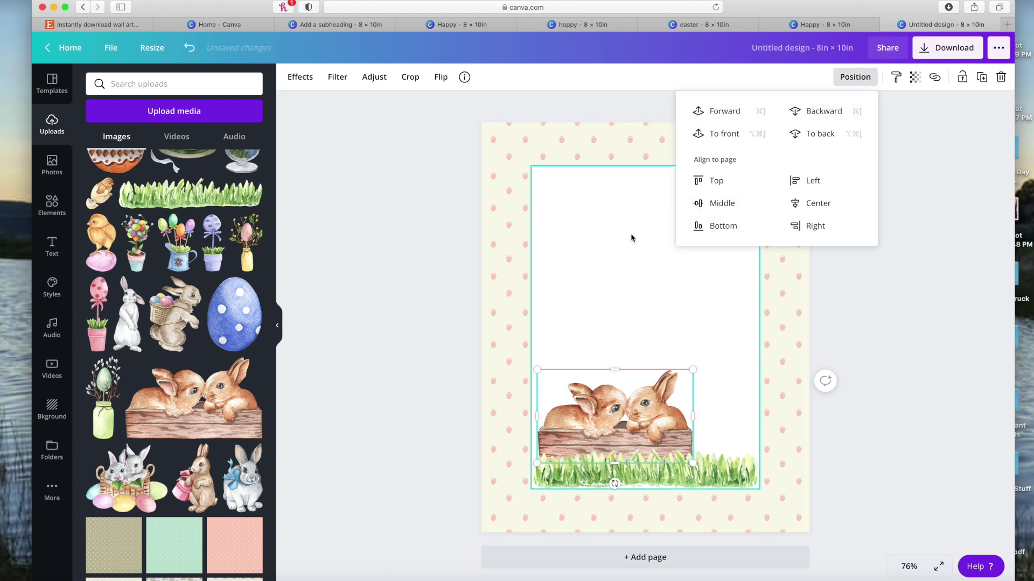
click(581, 300)
Step: Enlarge the bunny box clipart slightly and center it horizontally on the white panel
click(638, 442)
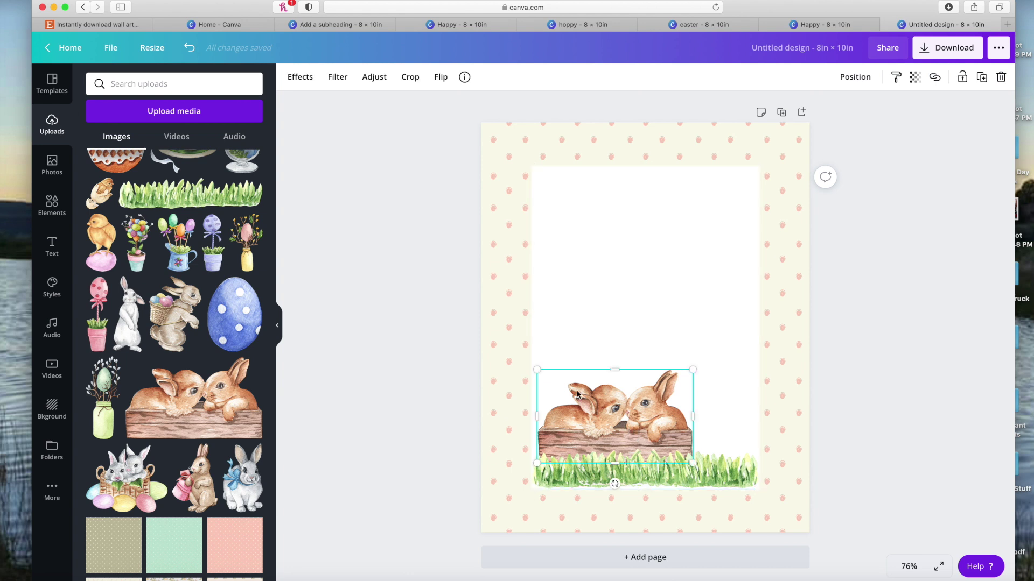
drag(532, 370, 530, 366)
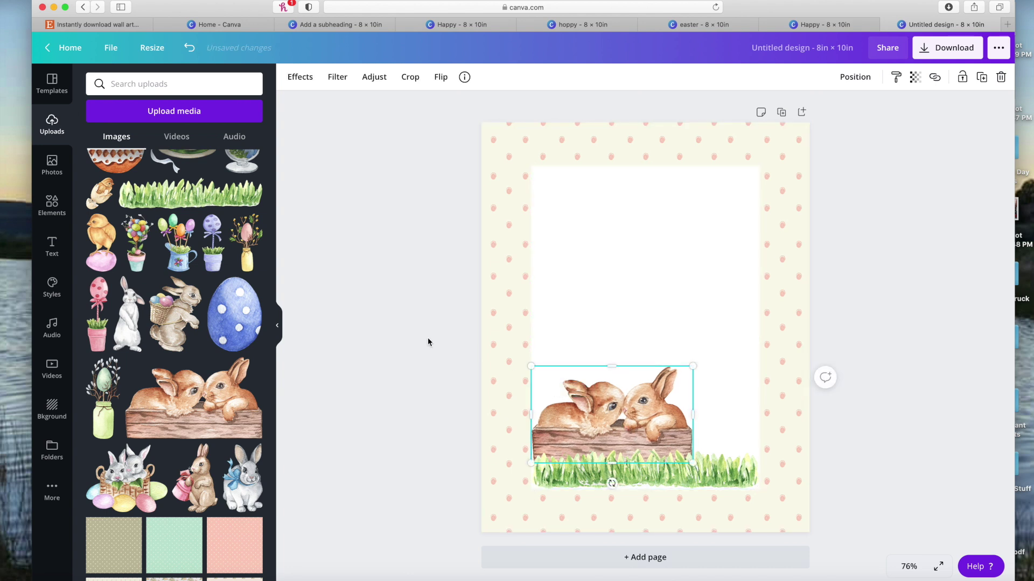
drag(601, 408, 634, 408)
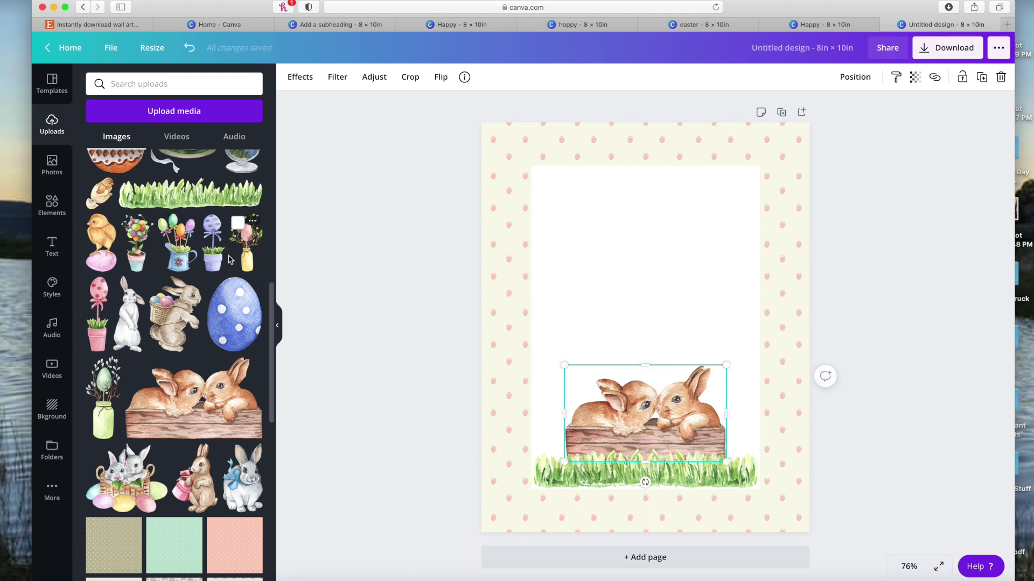
Step: Add the uploaded single daffodil clipart, shrink it, and place it in the grass to the right of the wooden box
scroll(230, 259, up, 3)
scroll(230, 261, up, 5)
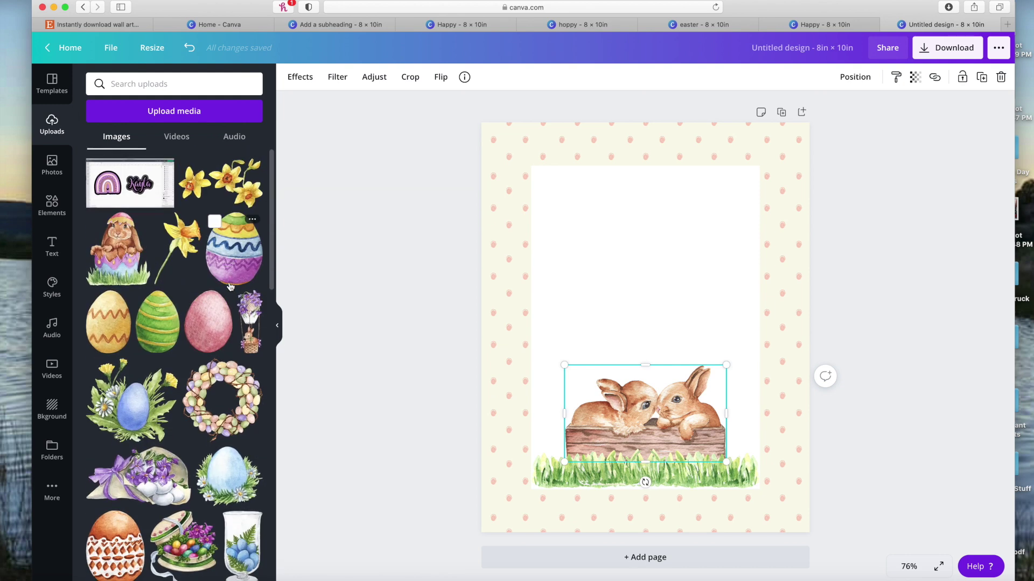
click(179, 248)
drag(724, 457, 614, 261)
drag(713, 419, 736, 458)
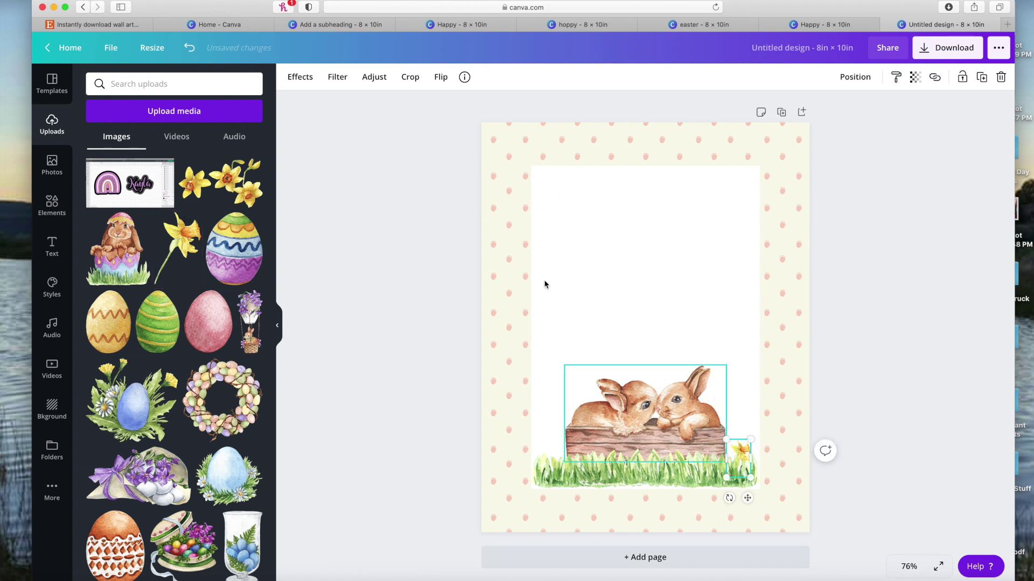
Step: Add the daffodil cluster clipart, shrunk and tilted in the right part of the grass, and place two duplicates at its middle and left end
click(220, 183)
drag(748, 387, 736, 449)
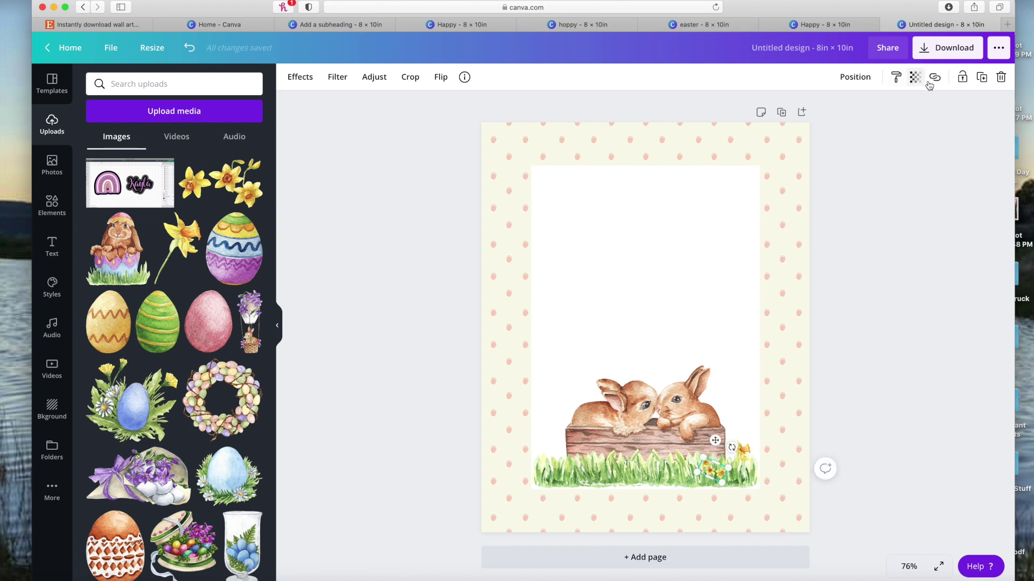
click(982, 77)
drag(698, 473, 640, 439)
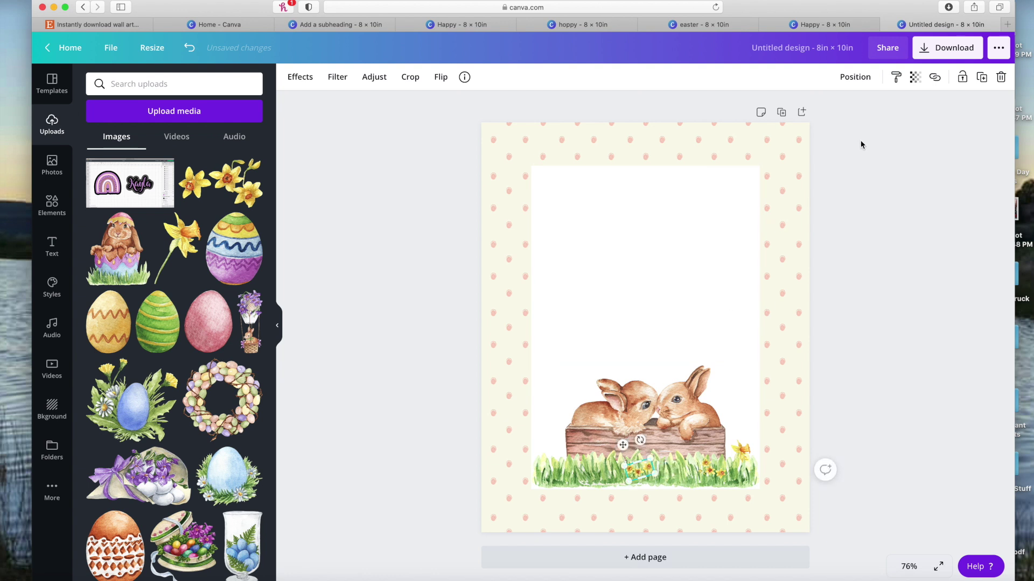
click(981, 78)
drag(619, 479, 568, 491)
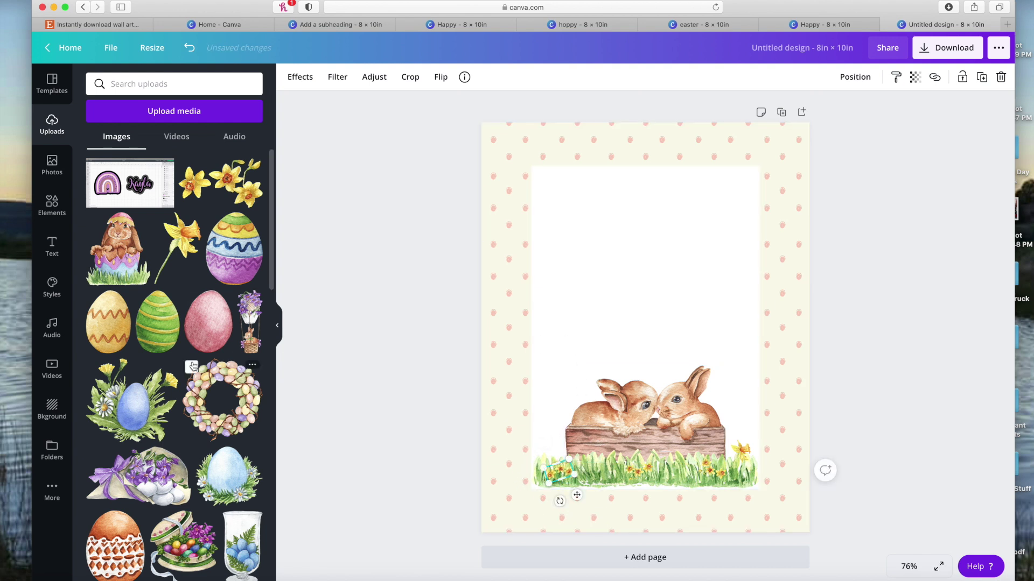
Step: Add another single daffodil, flip it horizontally, tilt it, and place it in front of the wooden box's left part
click(176, 245)
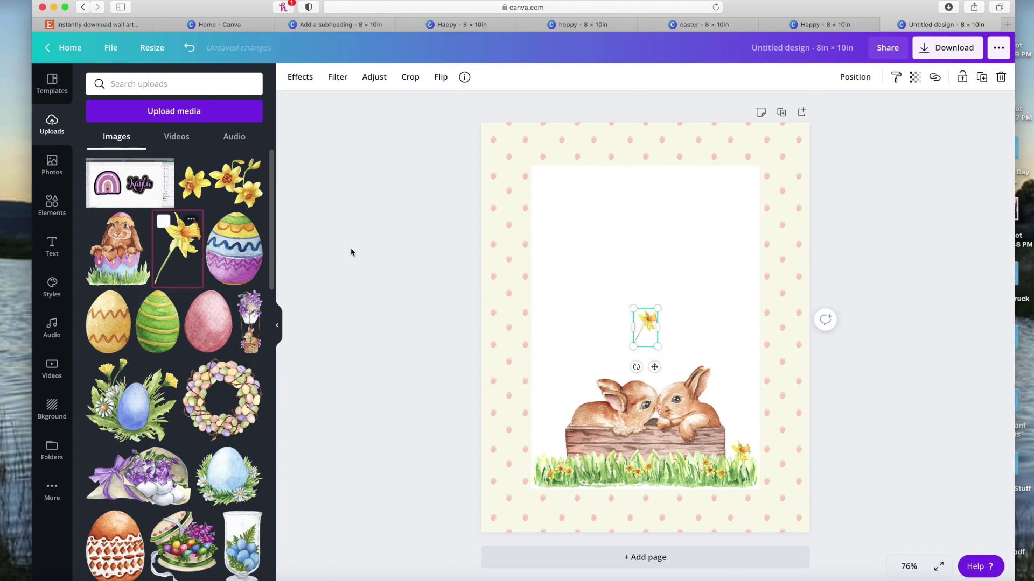
click(440, 76)
click(477, 107)
drag(640, 368, 618, 369)
drag(644, 327, 603, 450)
click(855, 77)
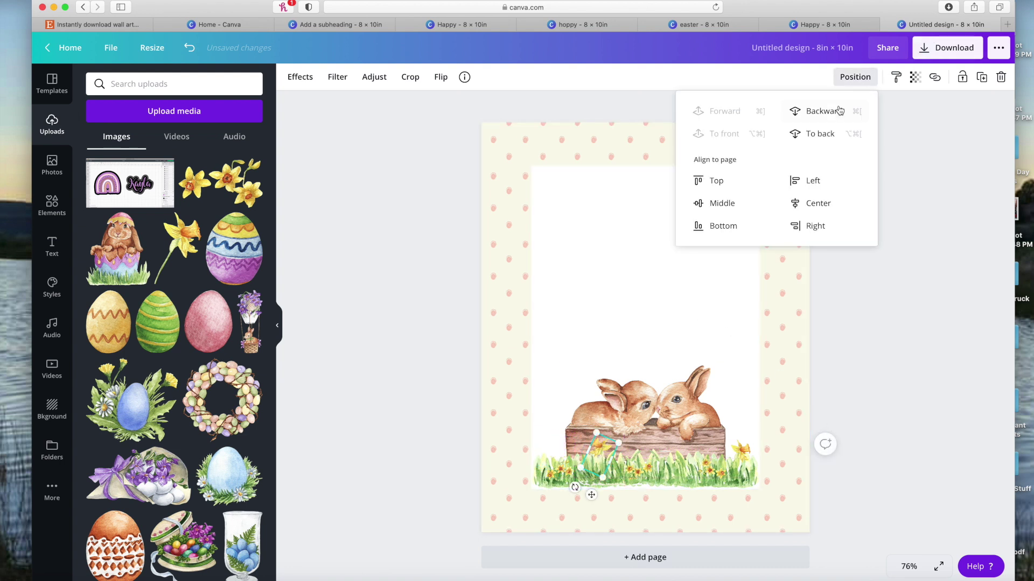
click(626, 255)
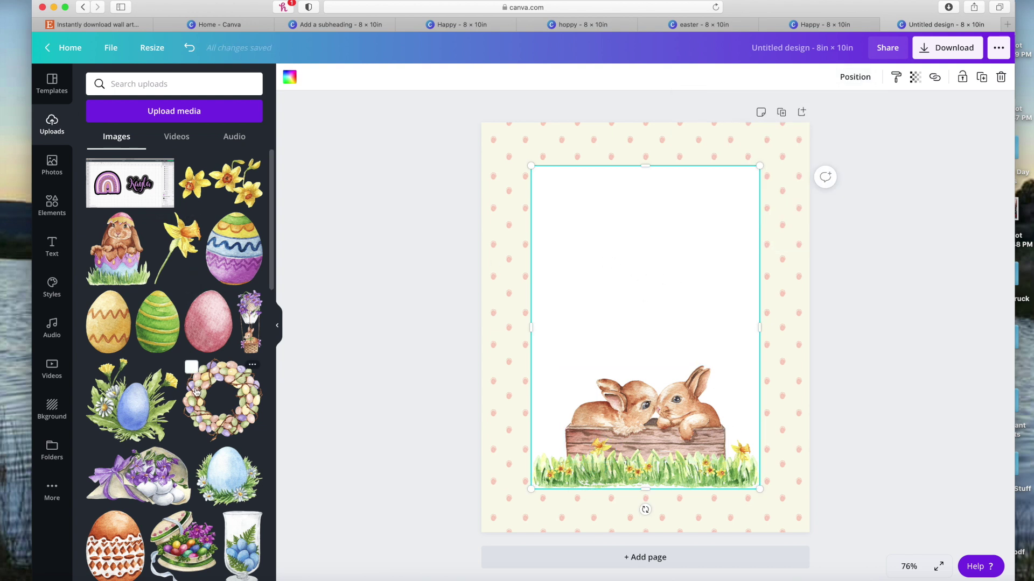
Step: Try the uploaded green striped egg clipart, shrunk and placed in the grass below the left daffodil, and remove it
scroll(197, 391, down, 1)
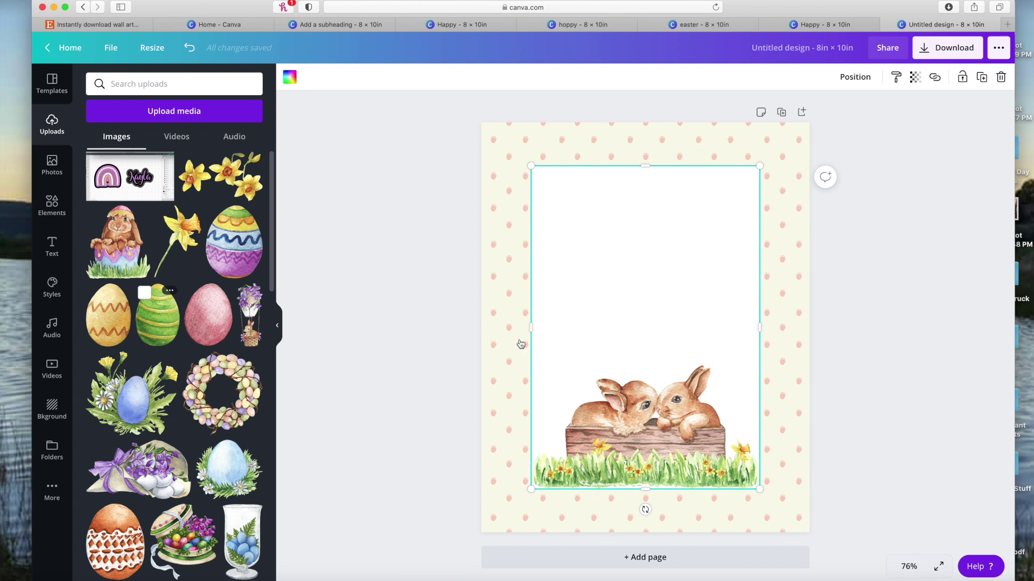
drag(521, 344, 645, 328)
drag(734, 453, 604, 472)
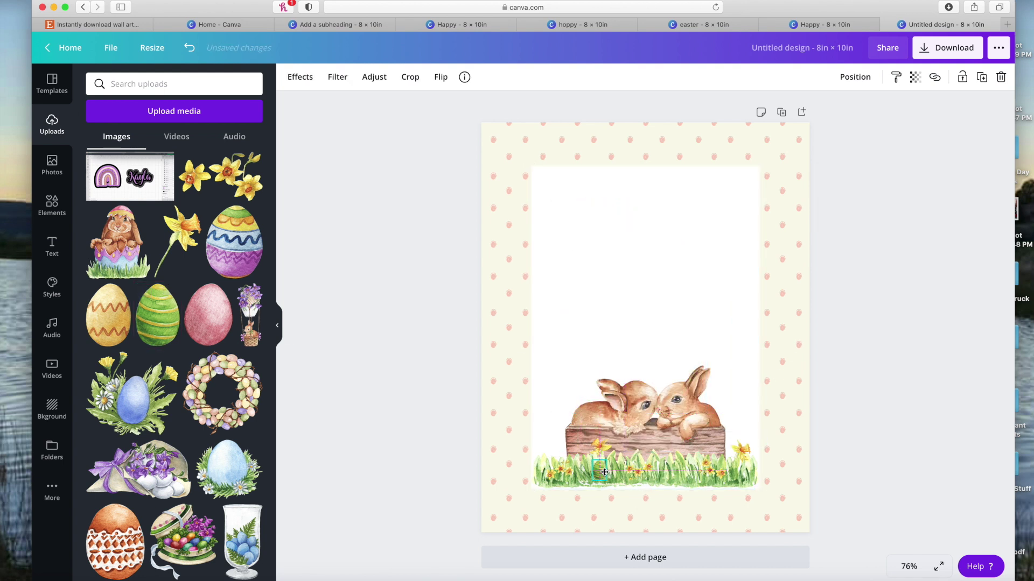
click(825, 471)
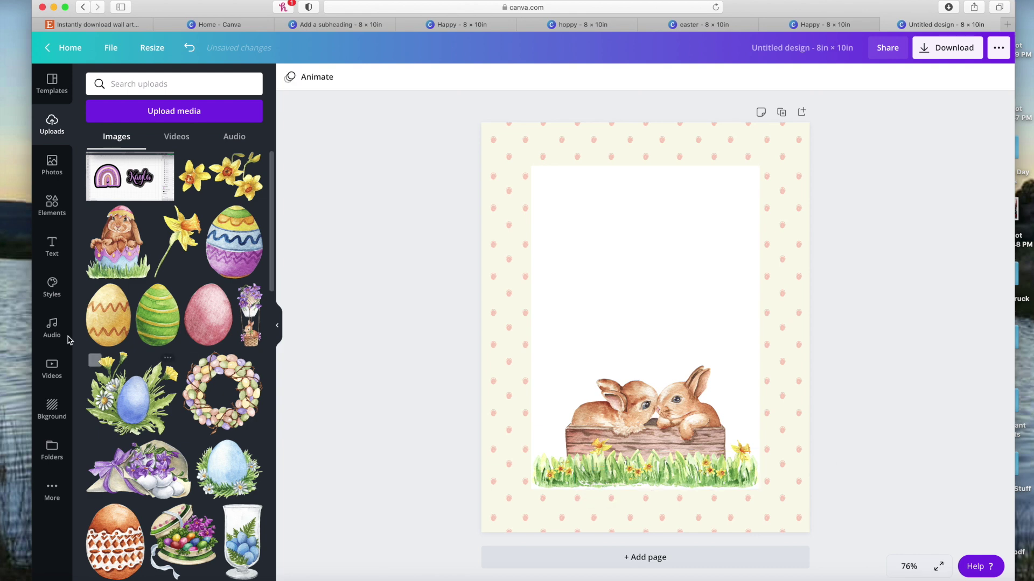
Step: Add the uploaded pink egg clipart, shrink it, place it in the grass right of center, and tilt it slightly
click(208, 315)
drag(739, 457, 676, 467)
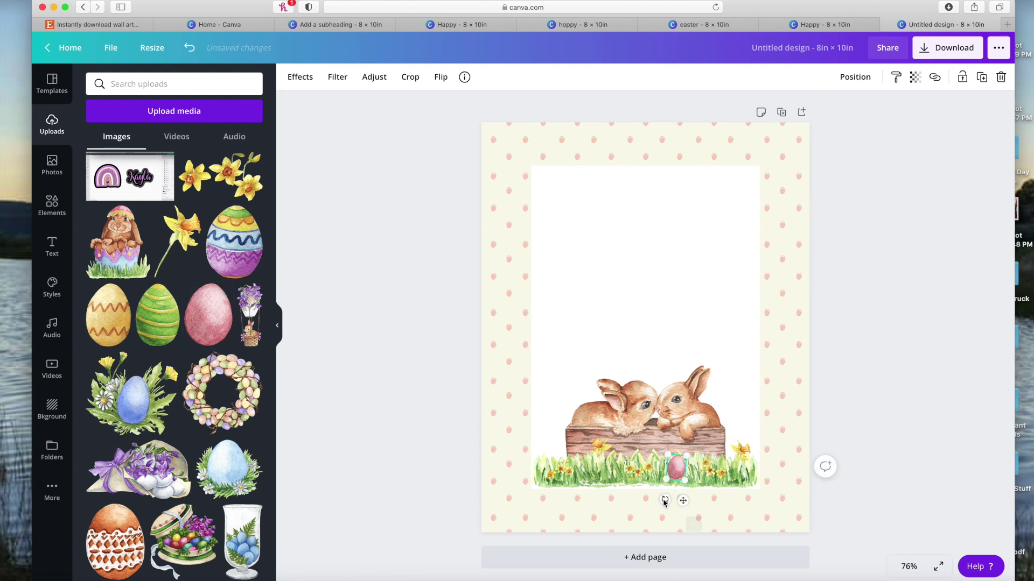
drag(665, 502, 659, 494)
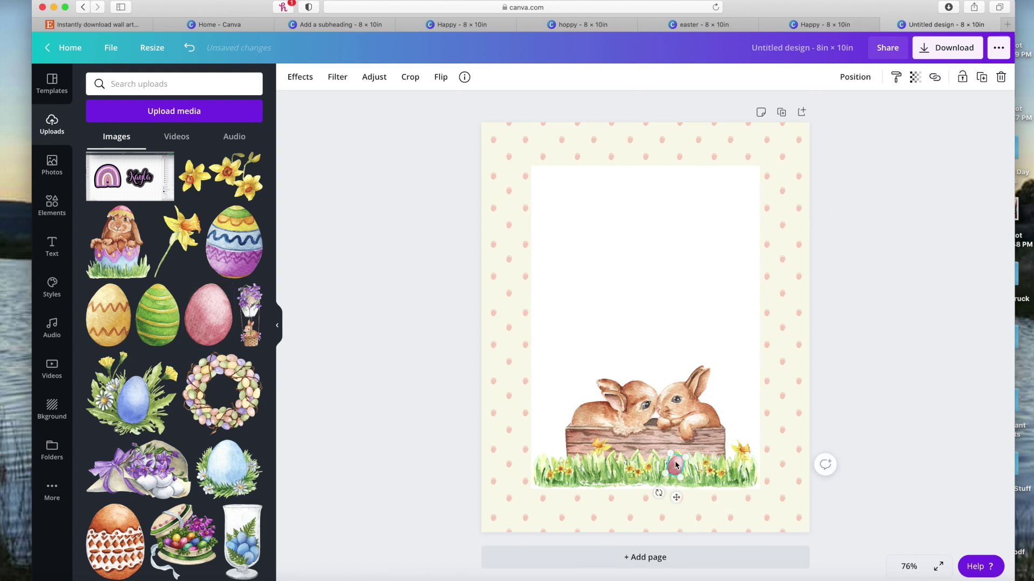
Step: Try the uploaded yellow zigzag egg clipart on the page and delete it
click(108, 315)
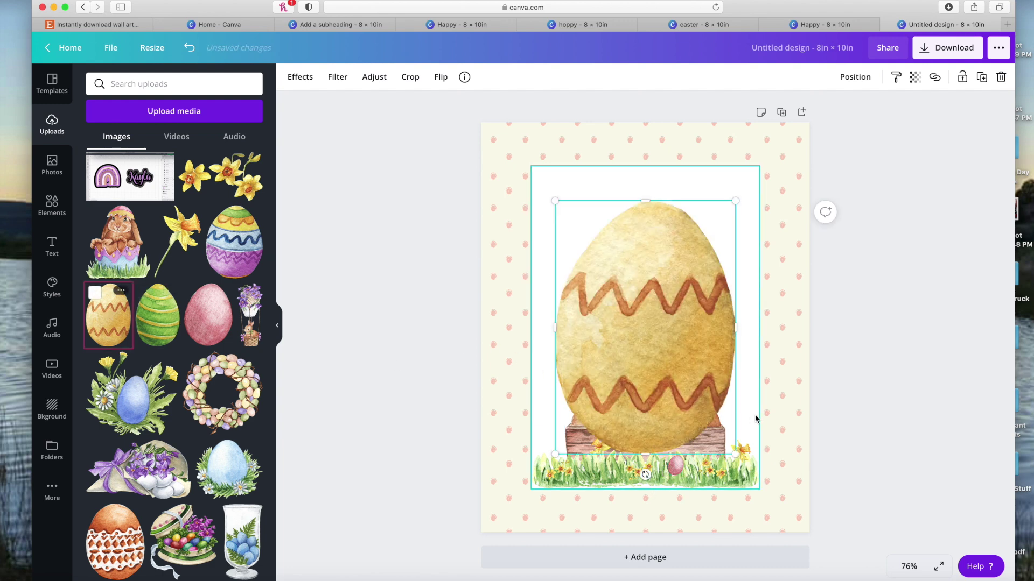
key(Delete)
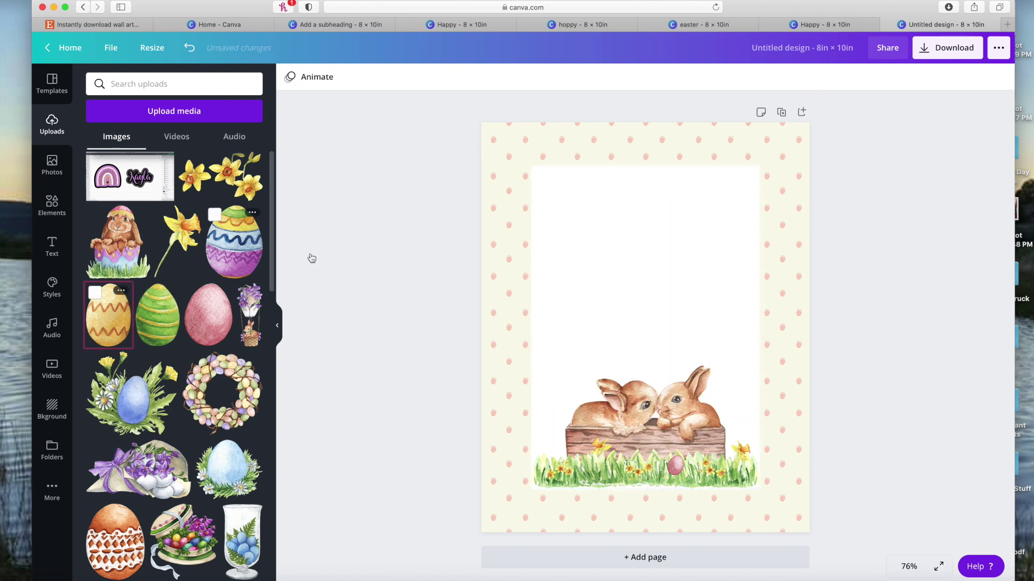
Step: Add the multicolored striped egg clipart, shrink it, tilt it -15°, and nestle it in the grass beside the left daffodil
click(737, 359)
drag(742, 459, 586, 457)
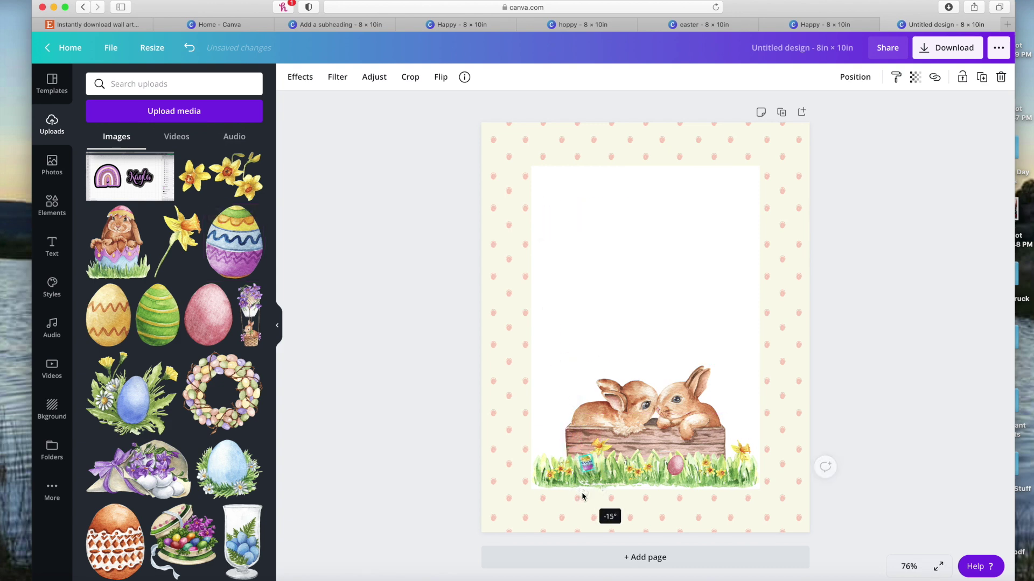
drag(583, 479, 583, 480)
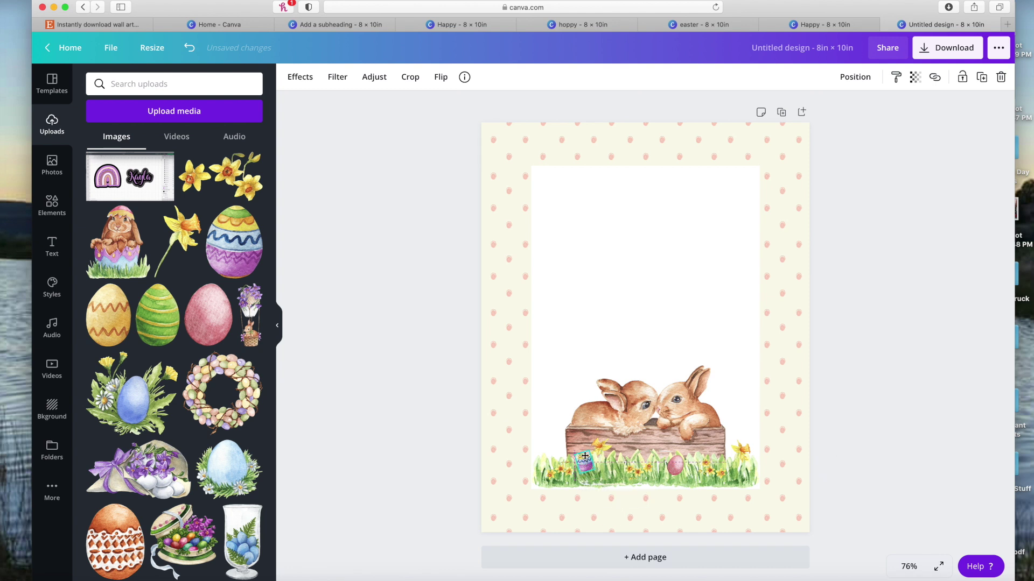
click(596, 301)
mouse_move(584, 469)
mouse_down()
mouse_move(700, 464)
mouse_move(744, 475)
mouse_move(721, 473)
mouse_move(723, 462)
mouse_move(584, 464)
mouse_up()
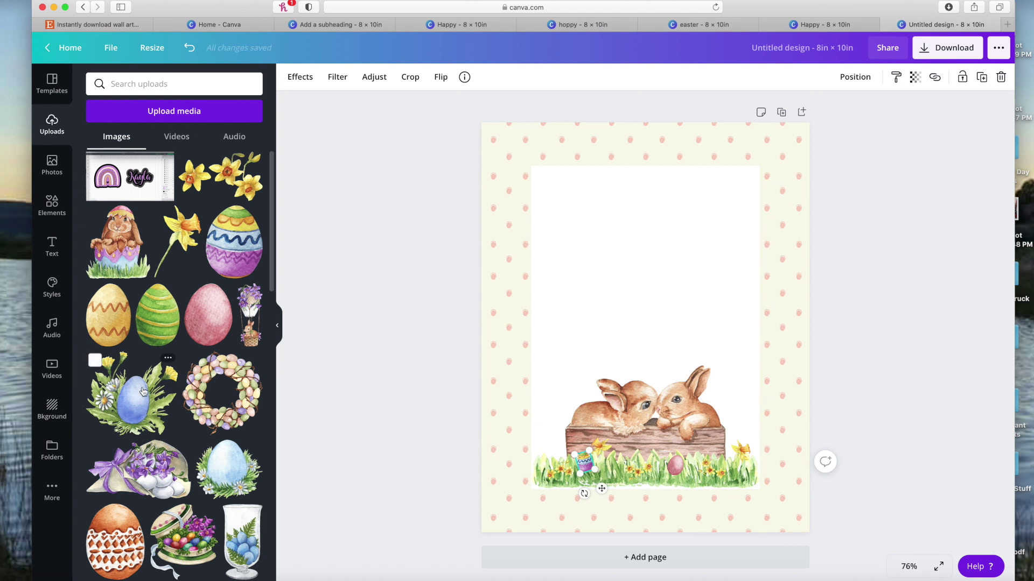
Step: Add the uploaded blue egg clipart with leaves and flowers, shrink it, and place it at the left end of the grass
click(130, 402)
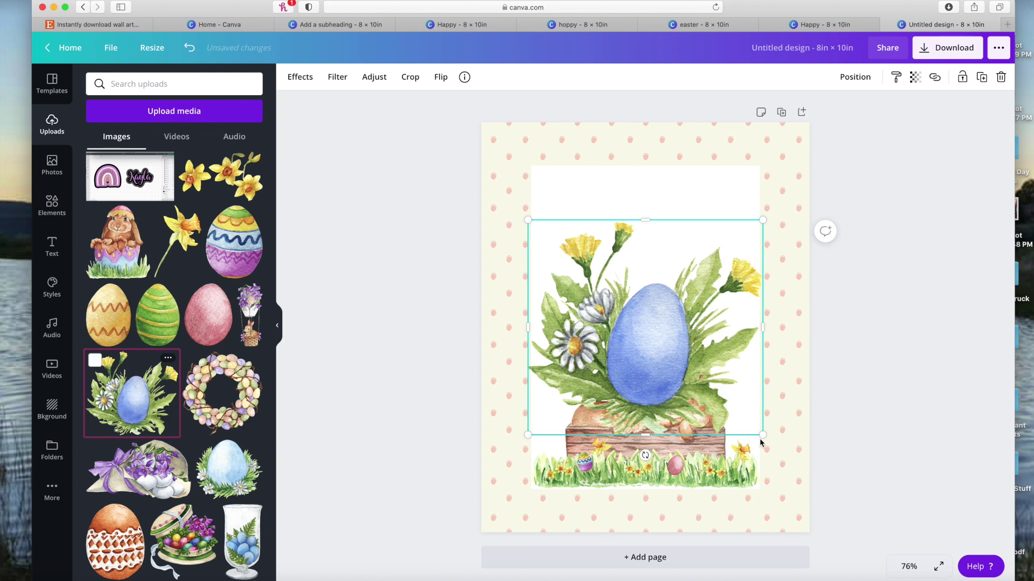
drag(763, 434, 556, 503)
click(564, 481)
click(569, 343)
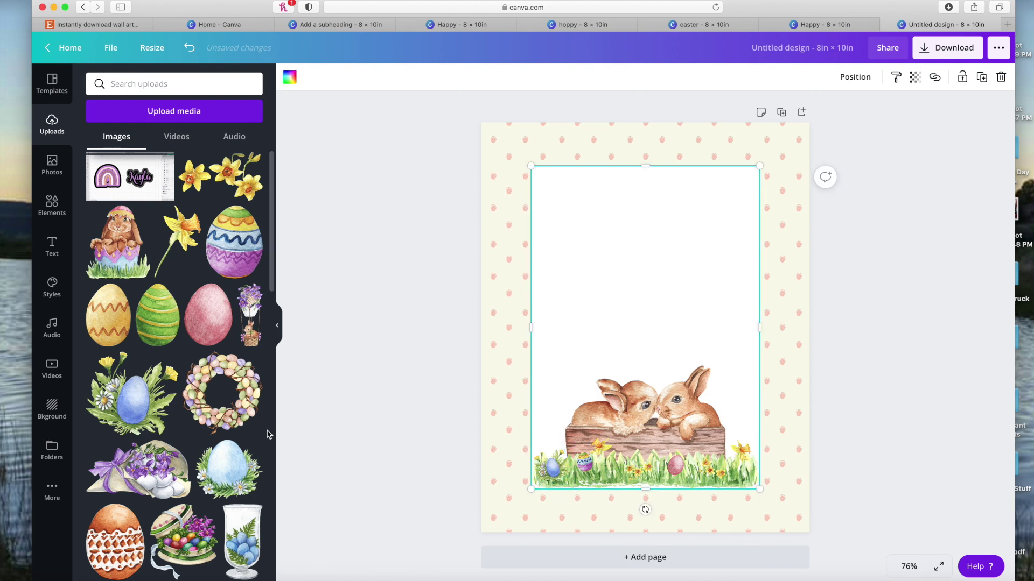
Step: Add the uploaded brown patterned egg, shrink it into the right end of the grass, and delete the daffodil above it
scroll(226, 431, down, 5)
click(115, 358)
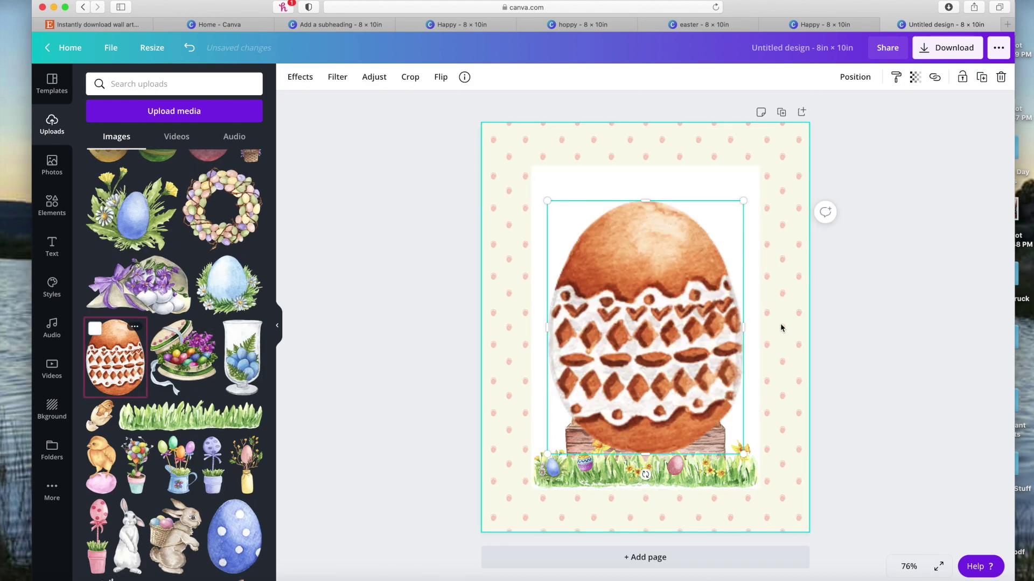
drag(742, 454, 565, 222)
drag(661, 330, 744, 449)
key(Delete)
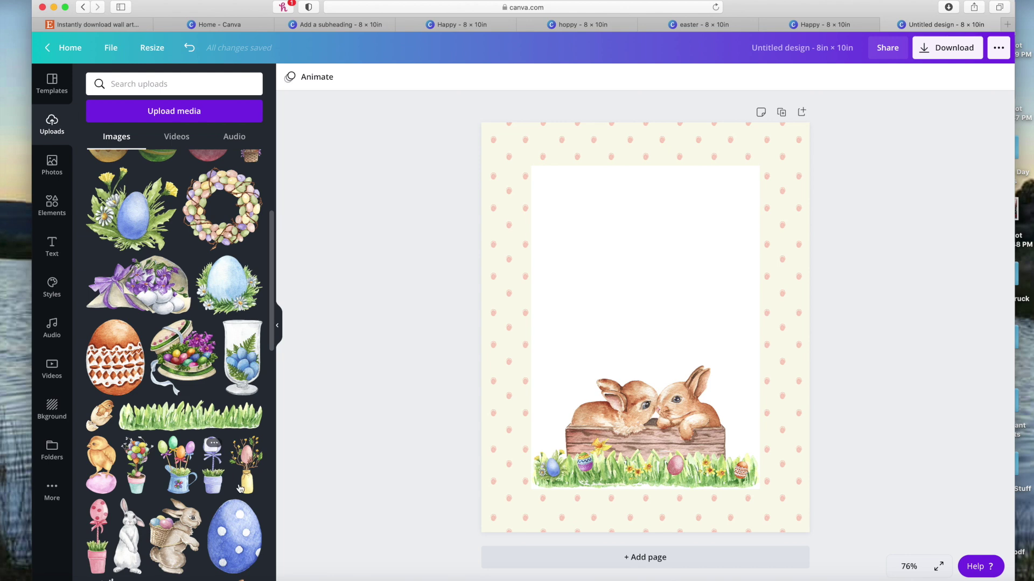
Step: Add the uploaded green jar with egg and branches, shrink it left of the bunny crate, and layer it behind the grass
scroll(227, 475, down, 3)
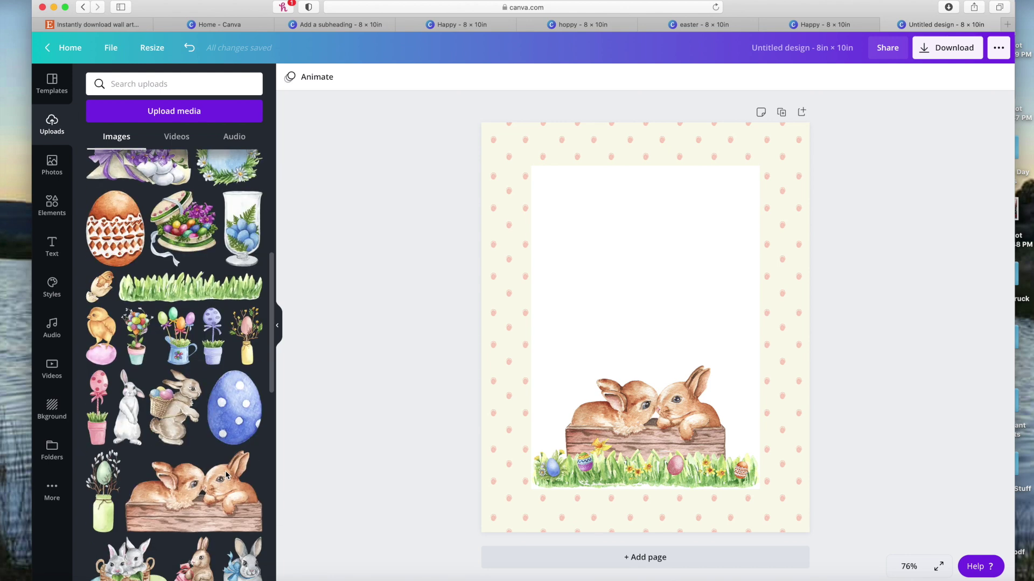
click(104, 511)
drag(710, 482, 553, 438)
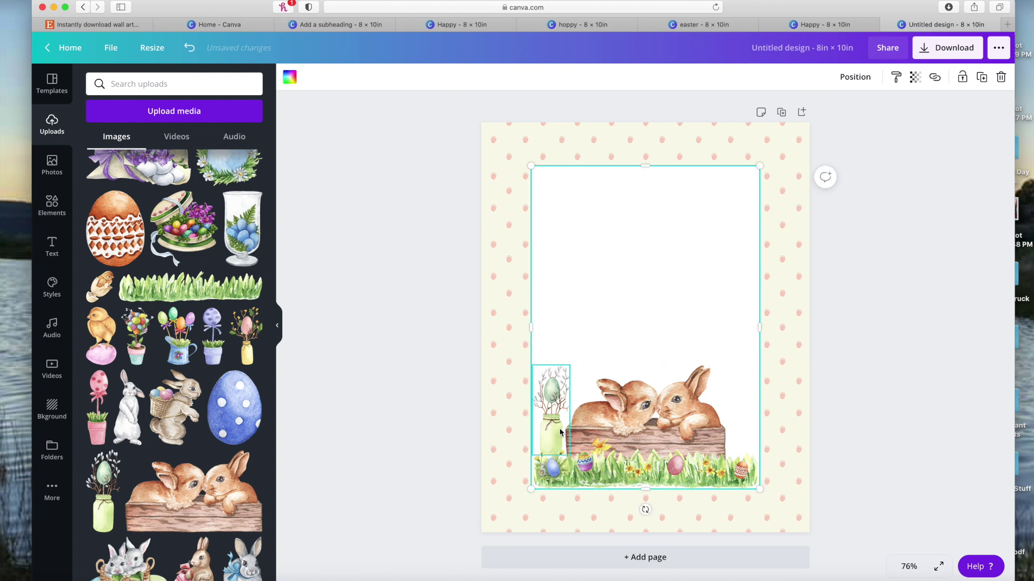
click(855, 77)
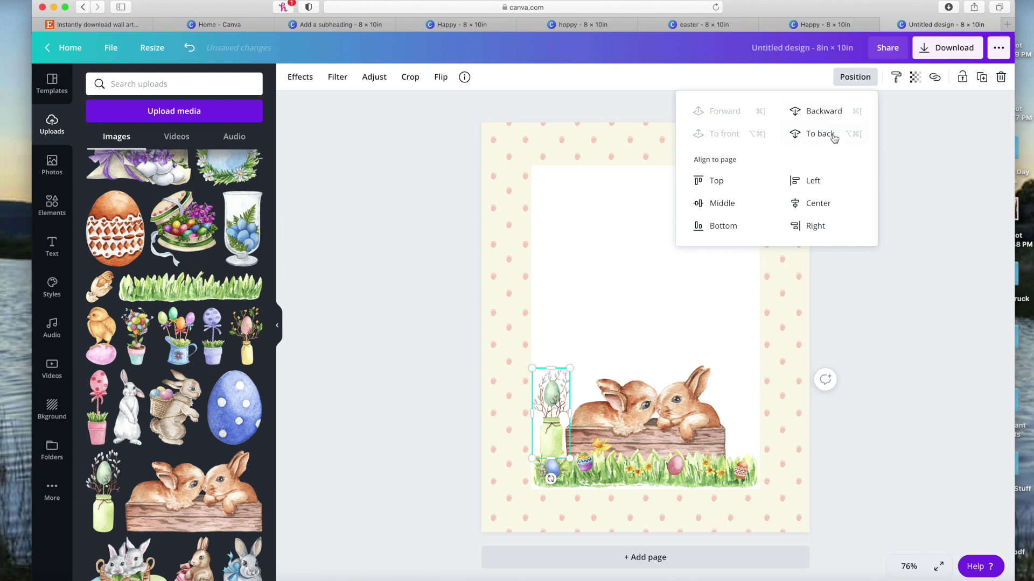
click(558, 457)
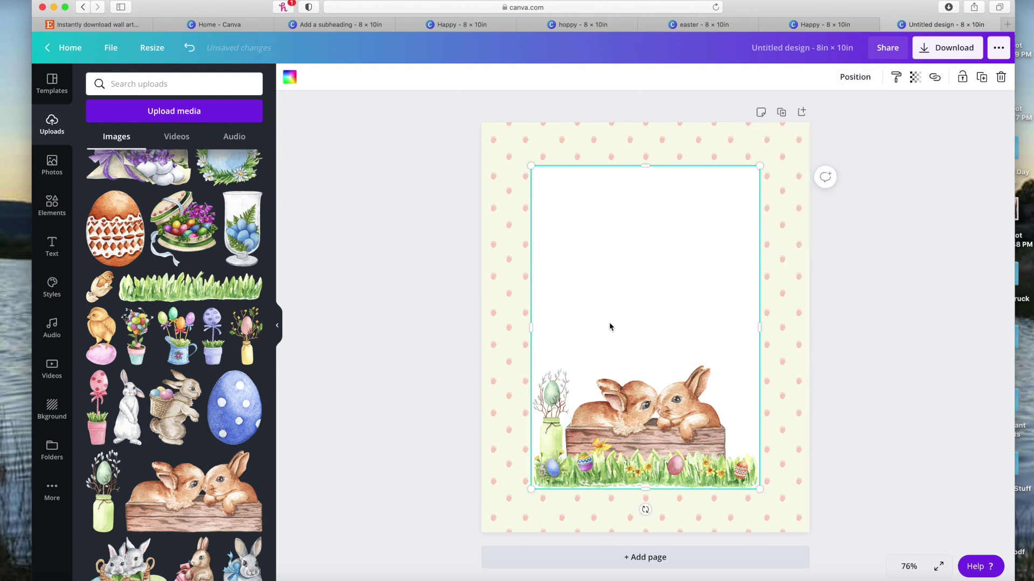
Step: Add the uploaded yellow vase with pink egg, shrink it to stand right of the bunny crate, and flip it horizontally
click(258, 349)
drag(730, 474, 738, 436)
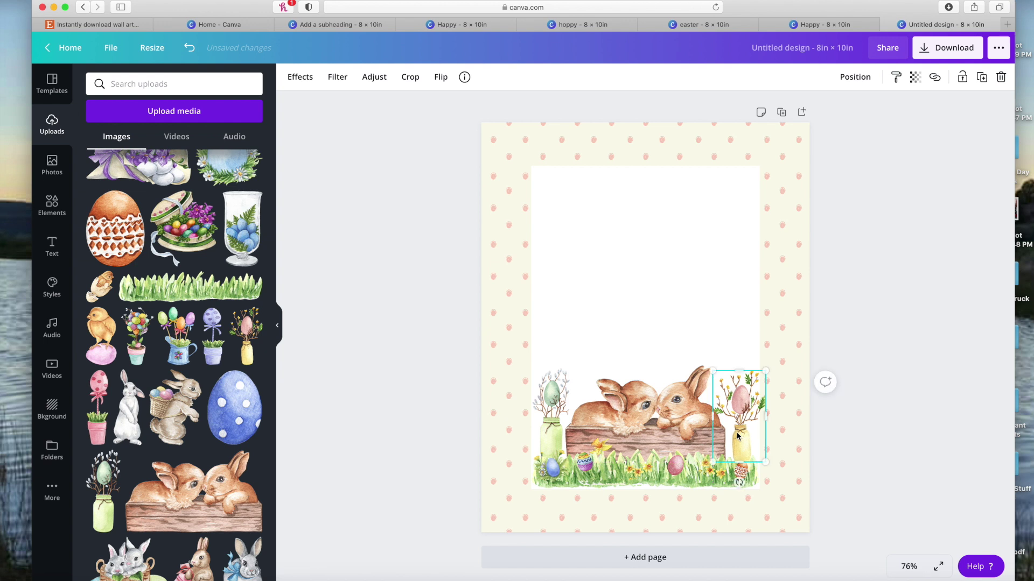
click(440, 77)
click(455, 107)
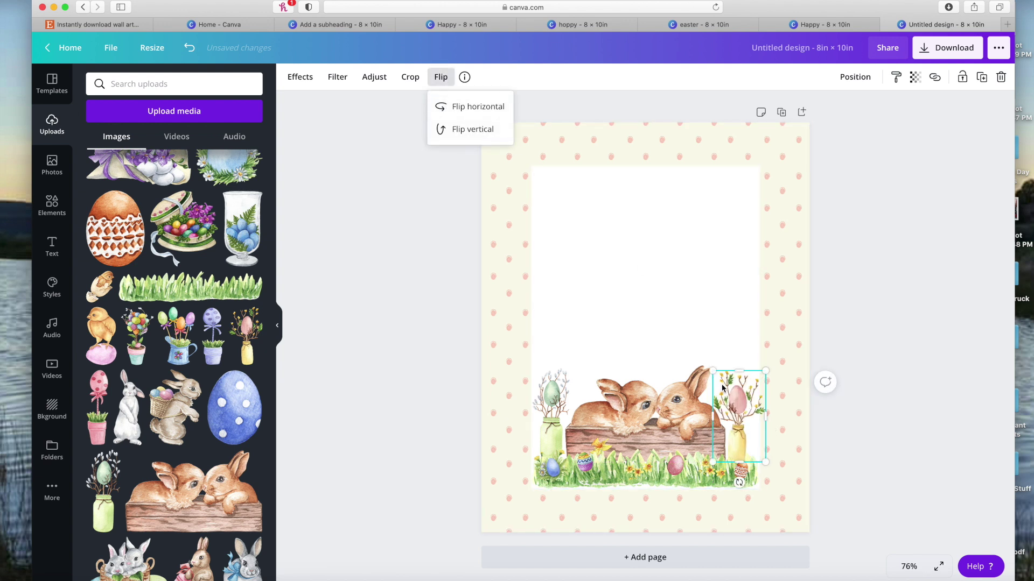
click(742, 447)
drag(743, 446, 745, 447)
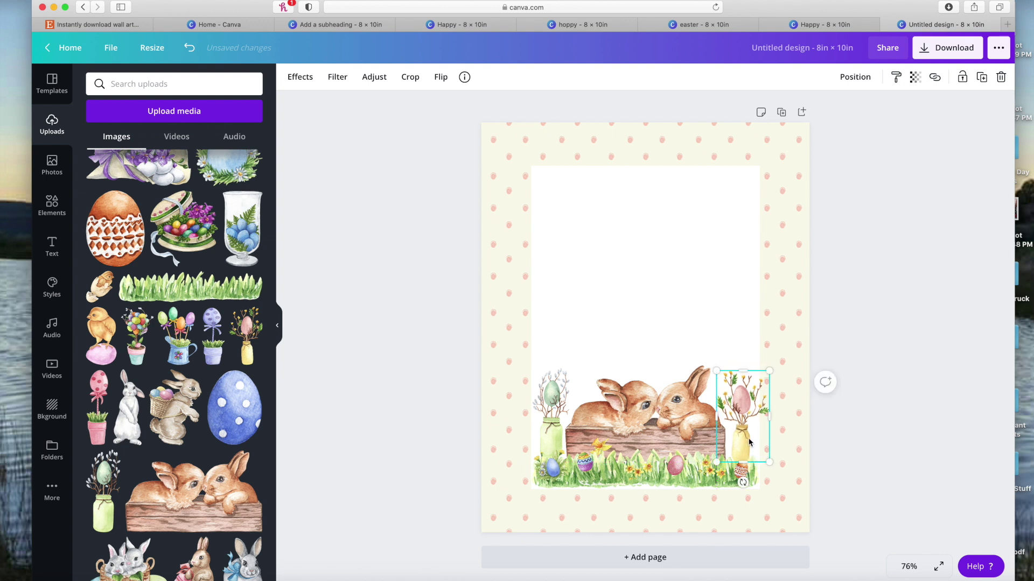
click(895, 390)
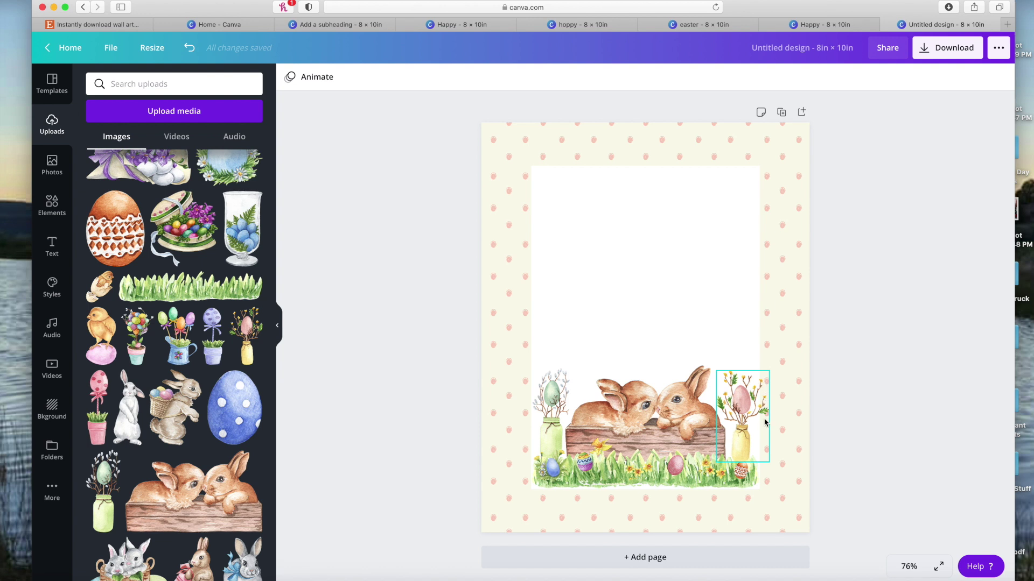
Step: Crop the yellow vase clipart slightly along its right side and top so its branches stay within the white panel
click(767, 420)
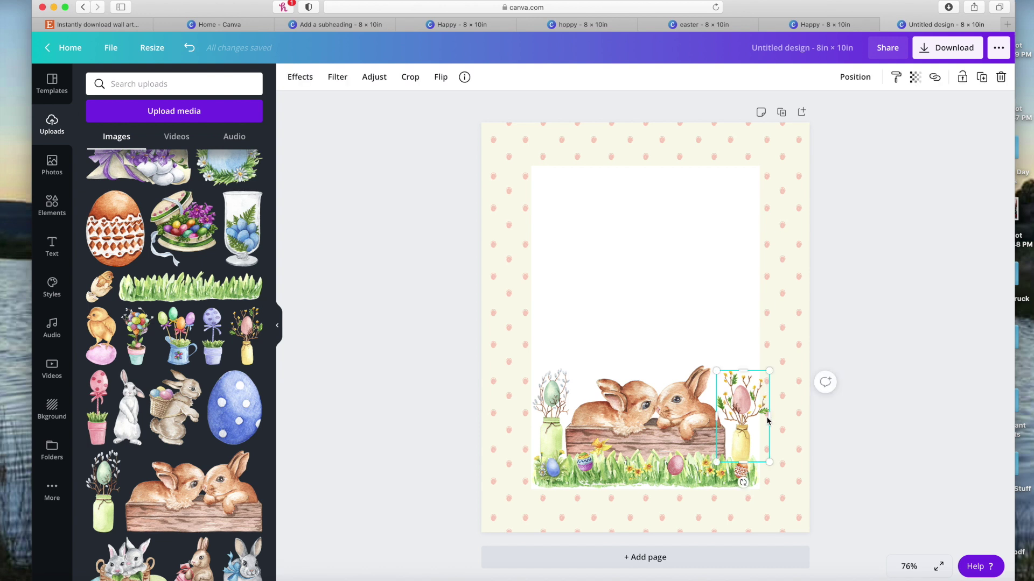
drag(769, 421, 761, 421)
click(876, 390)
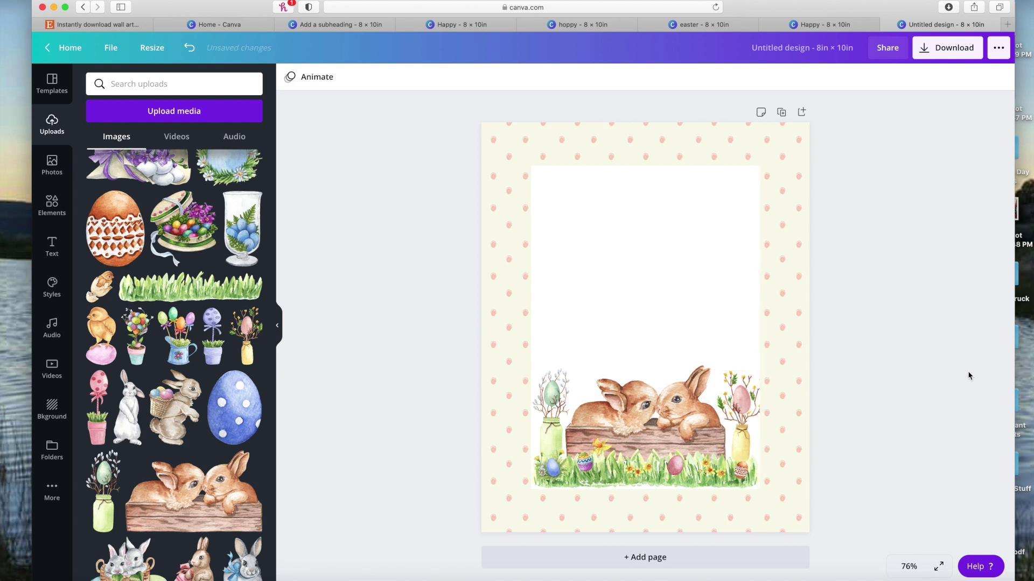
click(760, 422)
drag(764, 422, 767, 423)
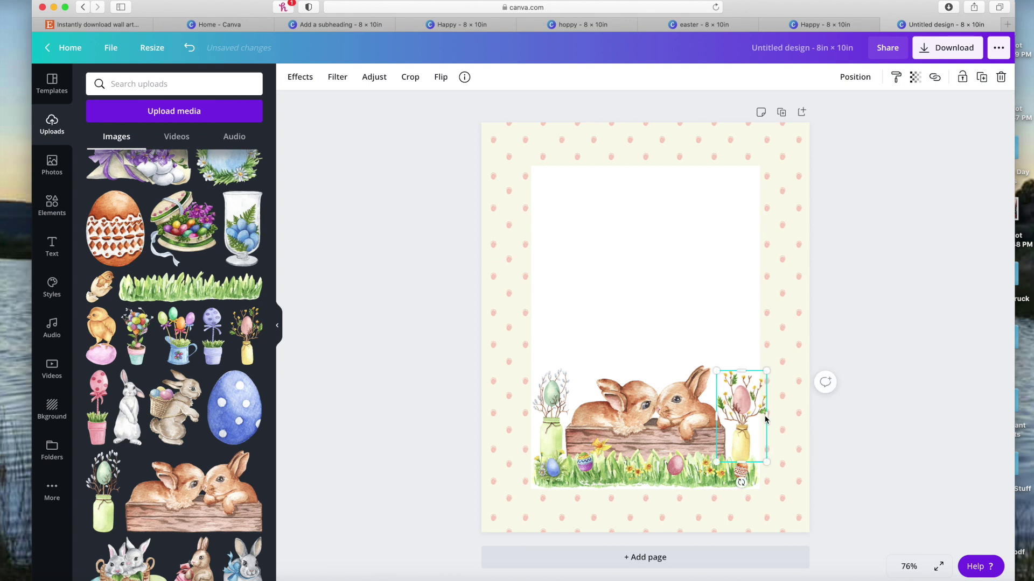
mouse_move(741, 371)
mouse_down()
mouse_move(743, 397)
mouse_move(741, 375)
mouse_up()
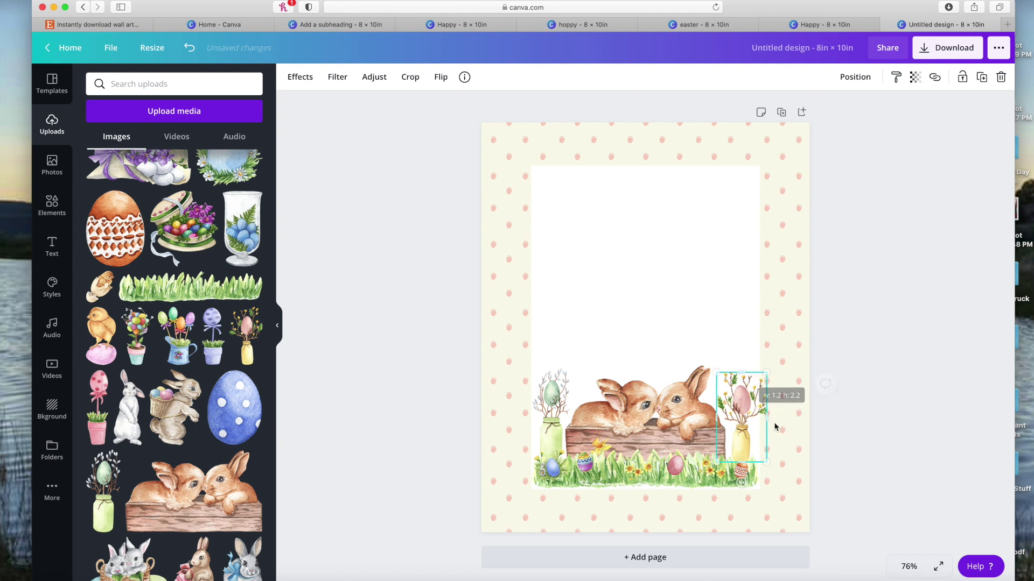
drag(767, 423, 761, 424)
click(886, 423)
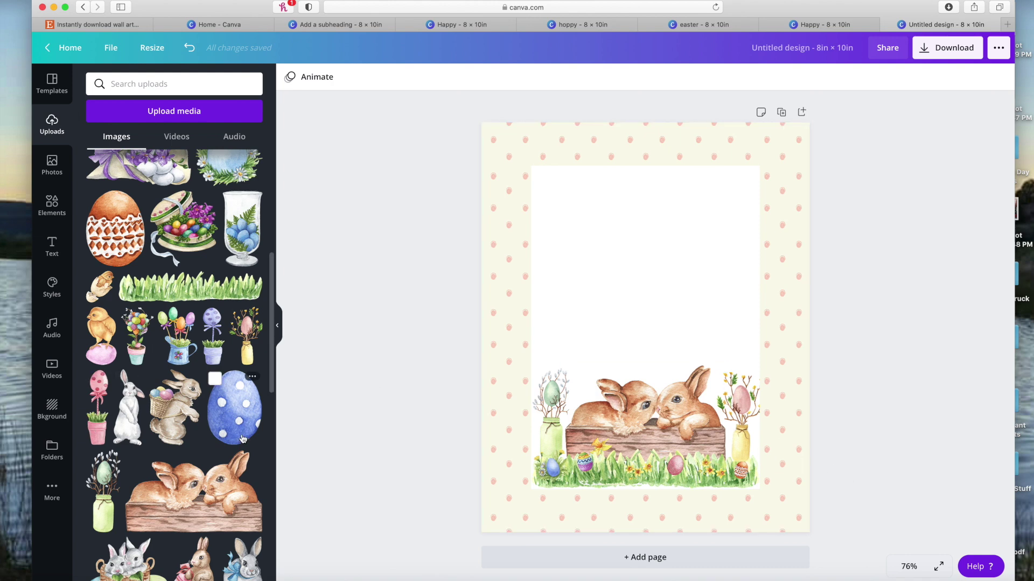
scroll(238, 440, down, 5)
scroll(237, 441, up, 4)
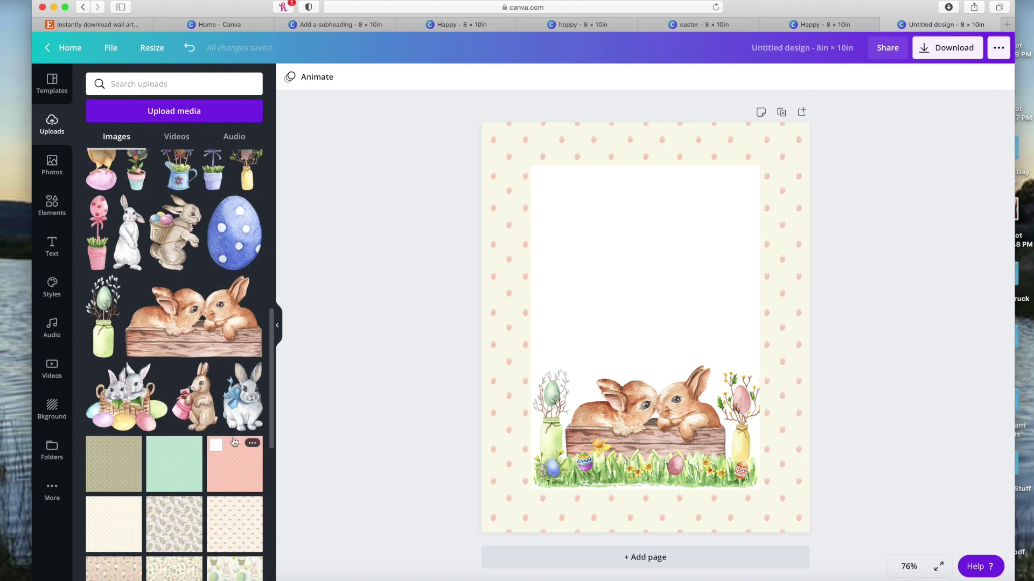
scroll(234, 442, up, 6)
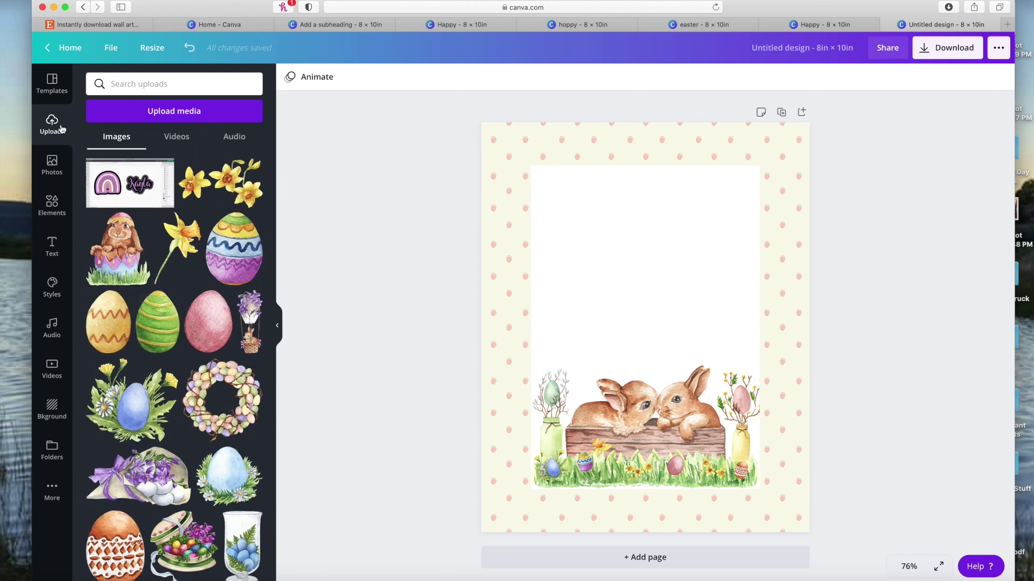
Step: Browse the font combinations and add the "love and joy" script text design to the page
click(59, 248)
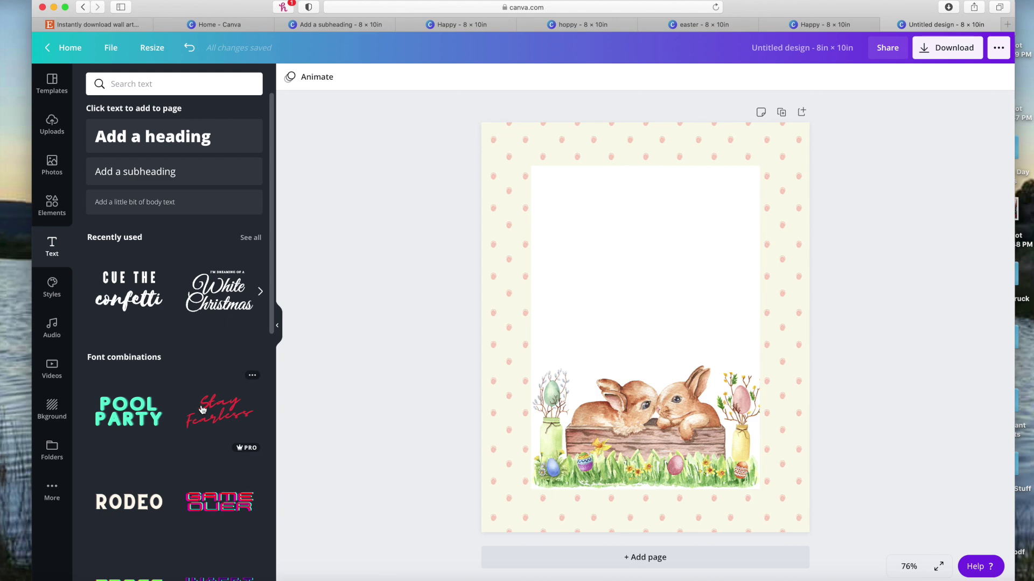
scroll(176, 392, down, 15)
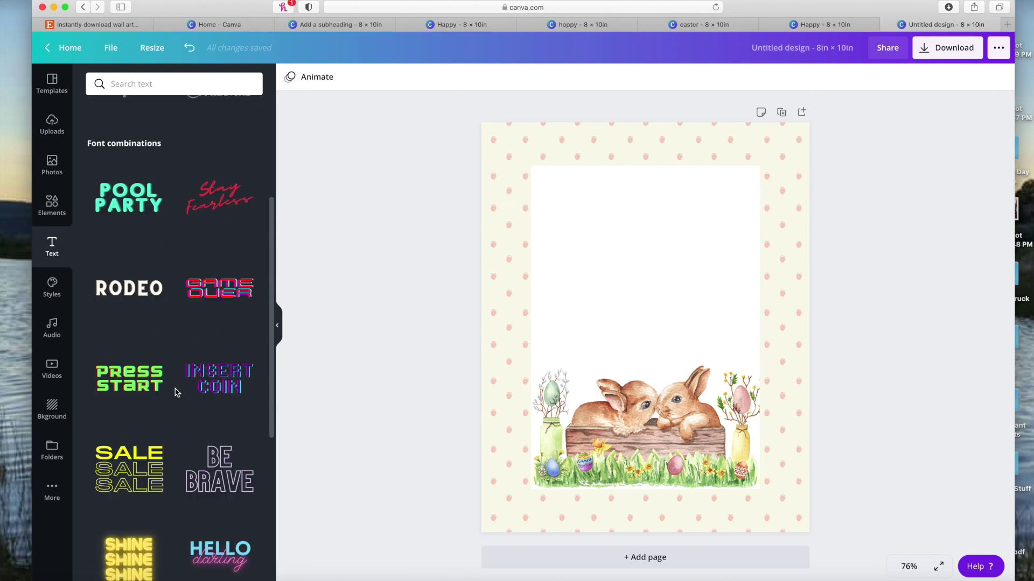
scroll(176, 392, down, 5)
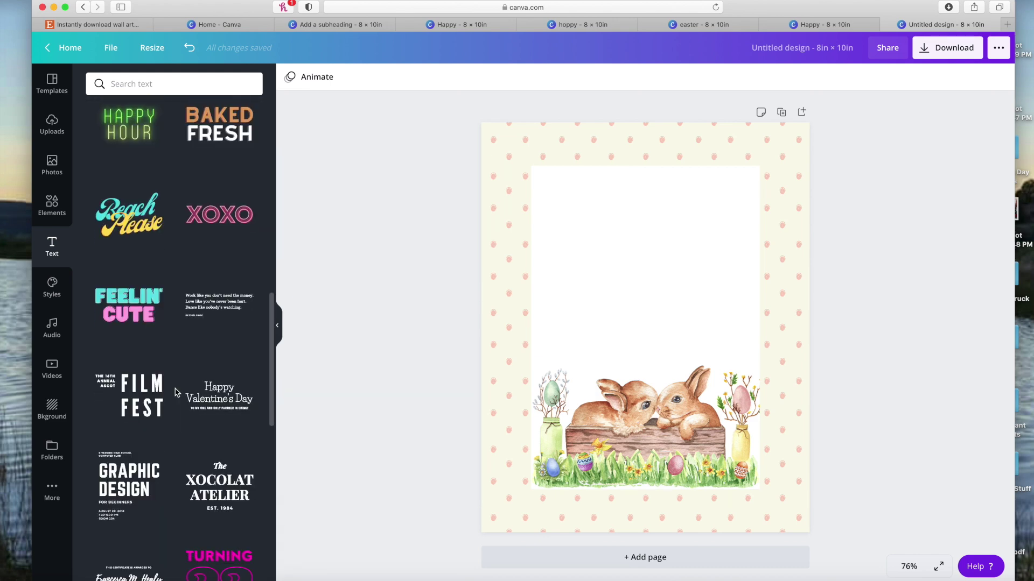
scroll(175, 392, down, 18)
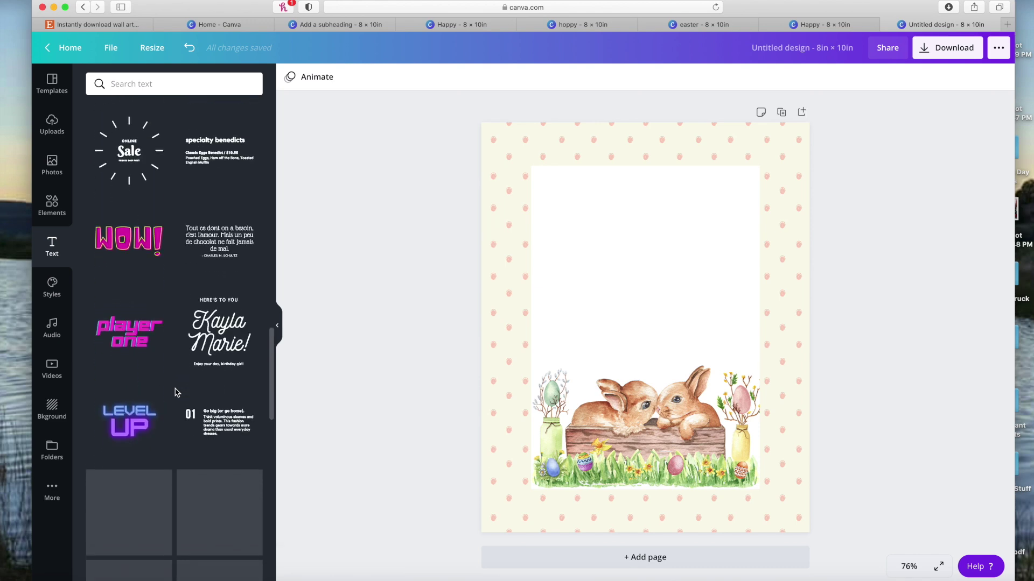
scroll(176, 392, down, 4)
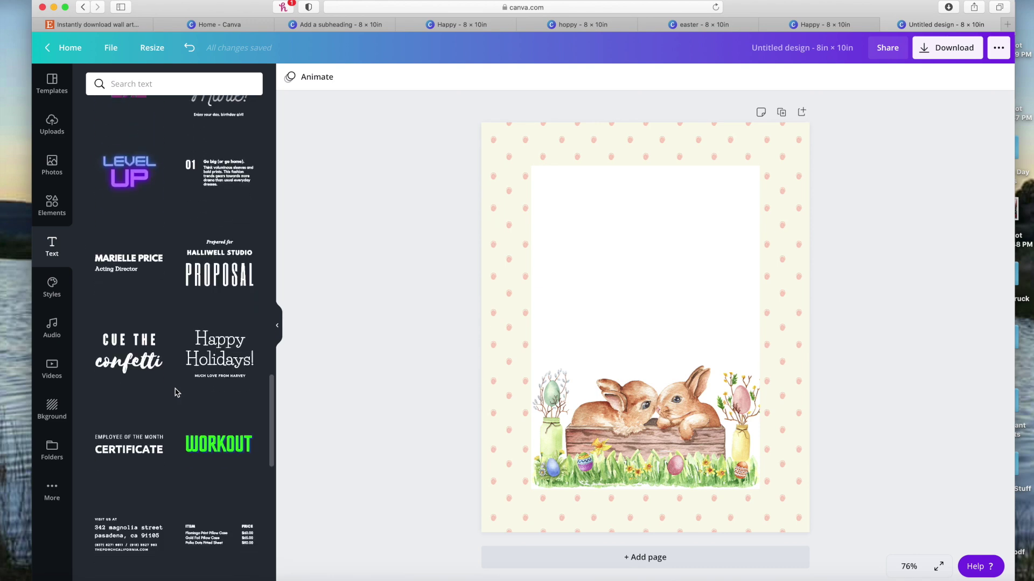
scroll(176, 392, down, 14)
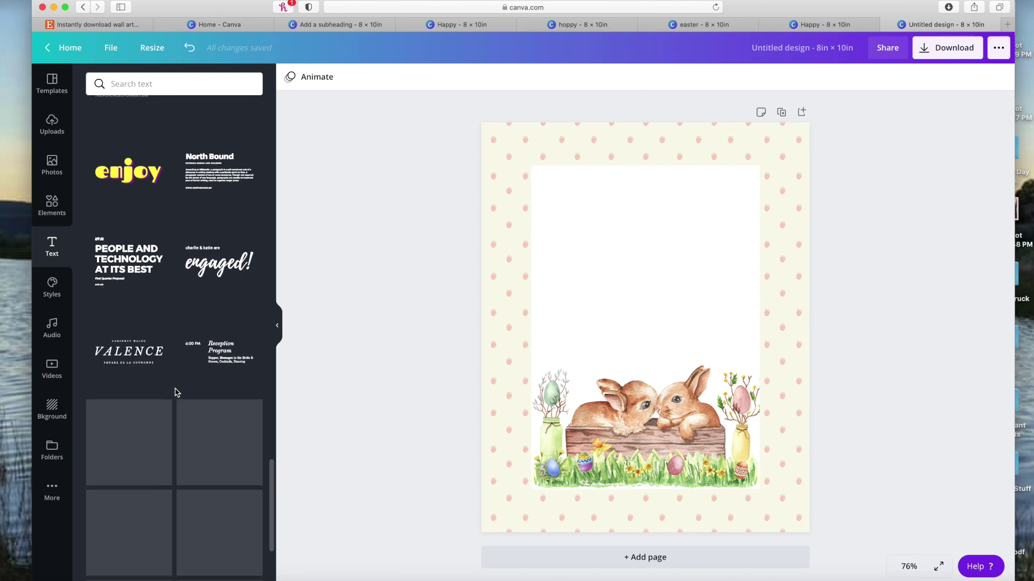
scroll(175, 392, down, 10)
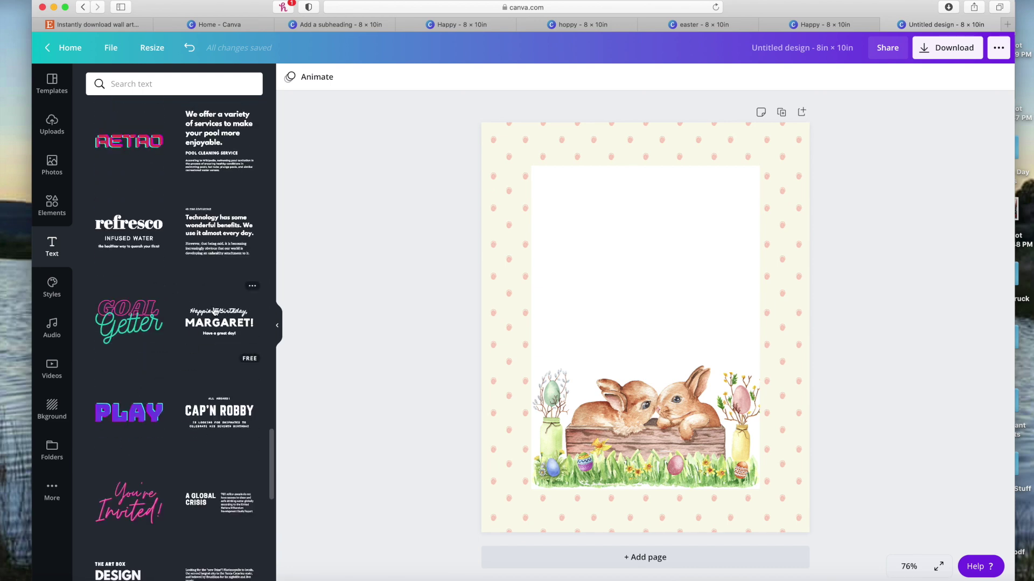
scroll(135, 495, down, 17)
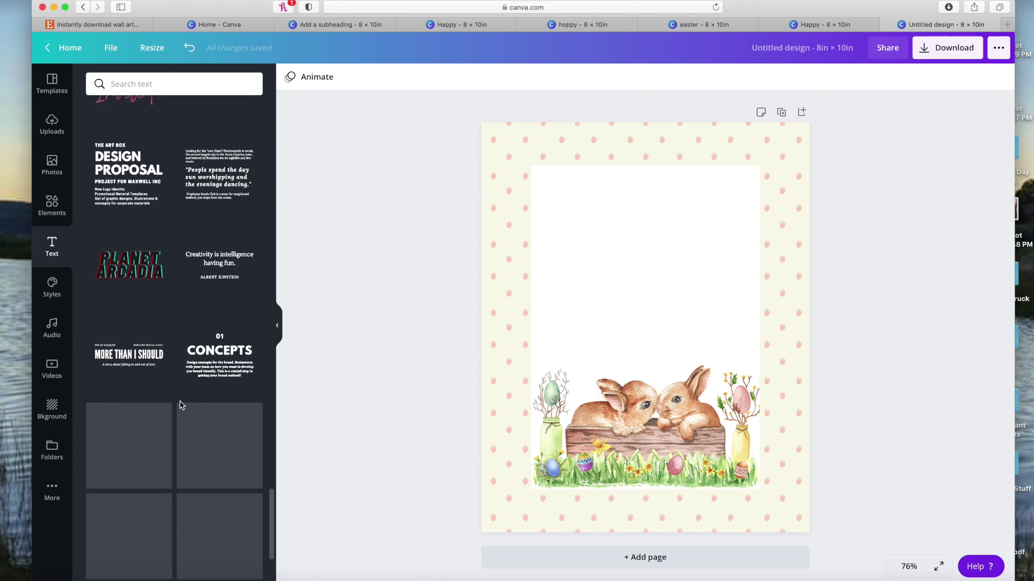
scroll(173, 413, down, 9)
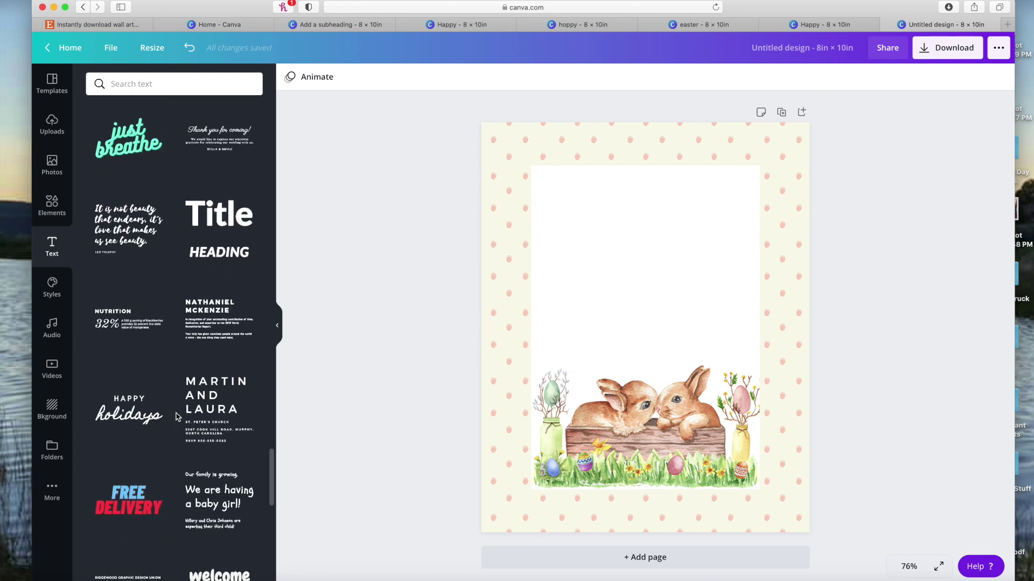
scroll(177, 416, down, 8)
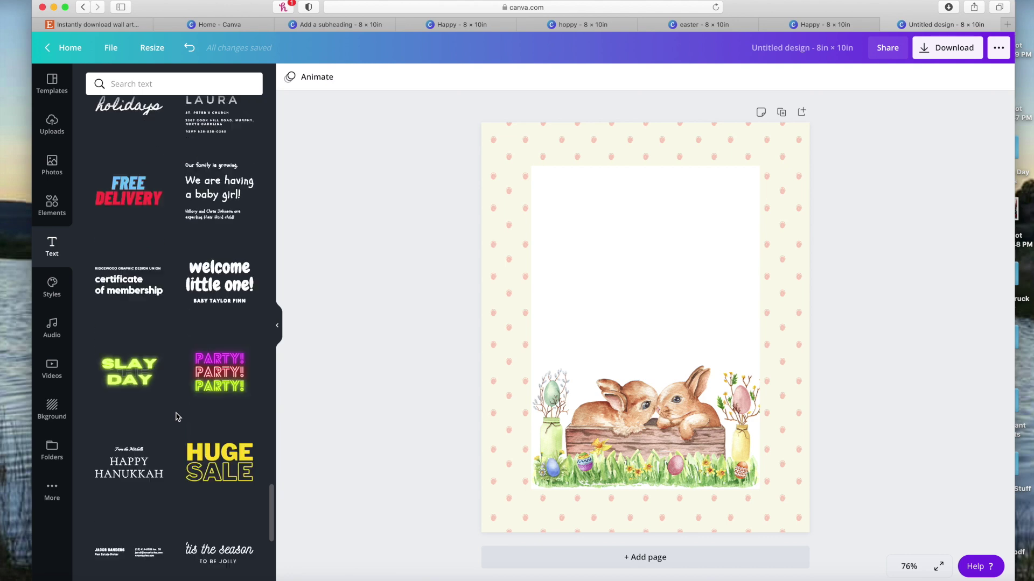
scroll(177, 417, down, 8)
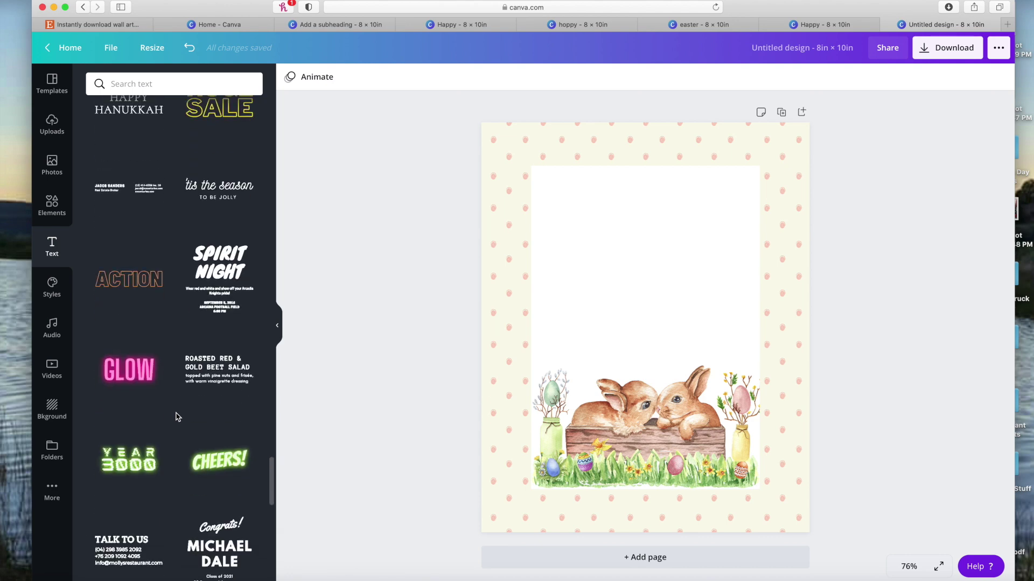
scroll(178, 416, down, 11)
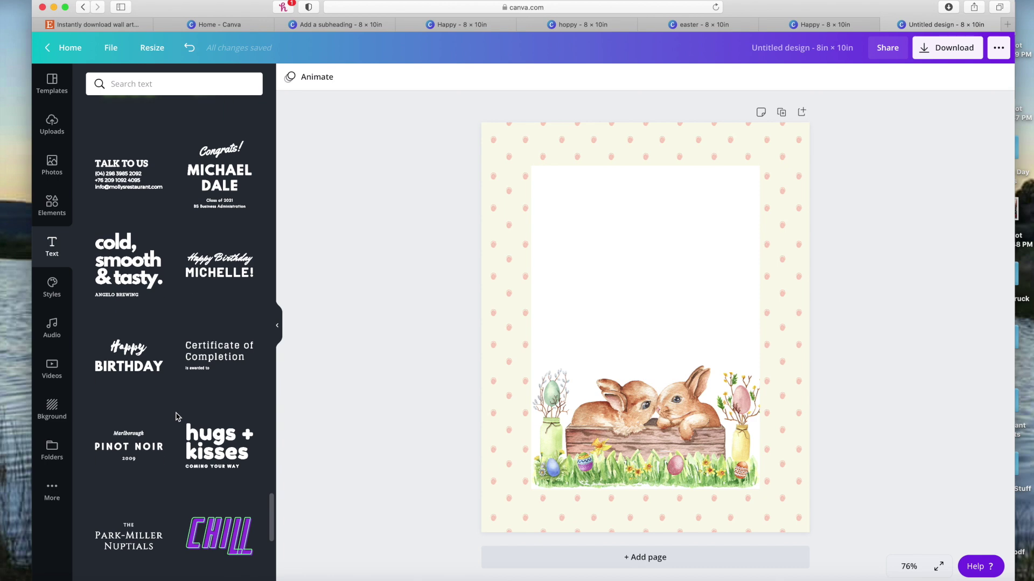
scroll(177, 417, down, 12)
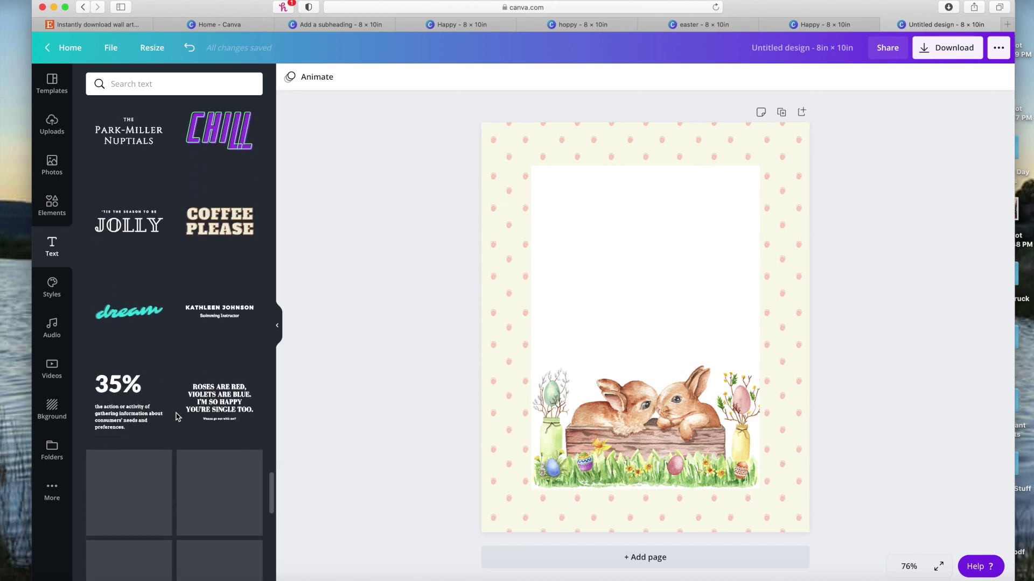
scroll(178, 416, down, 5)
scroll(177, 416, down, 14)
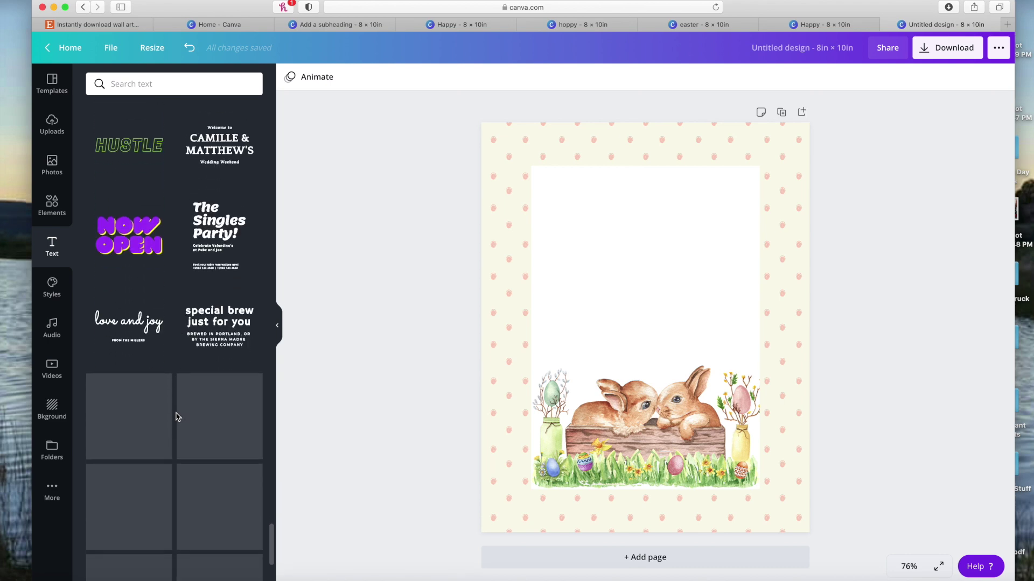
scroll(177, 417, down, 3)
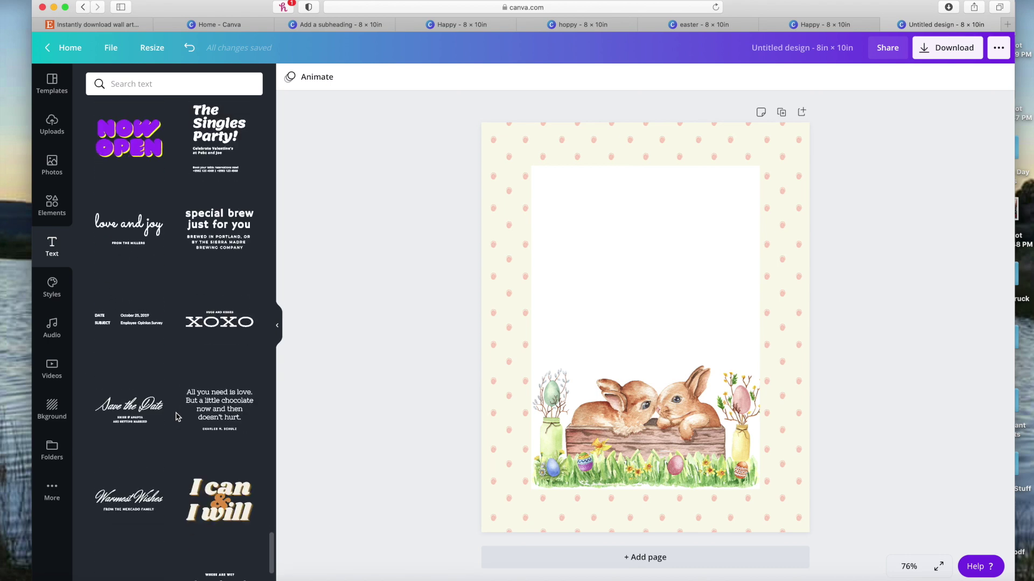
click(151, 229)
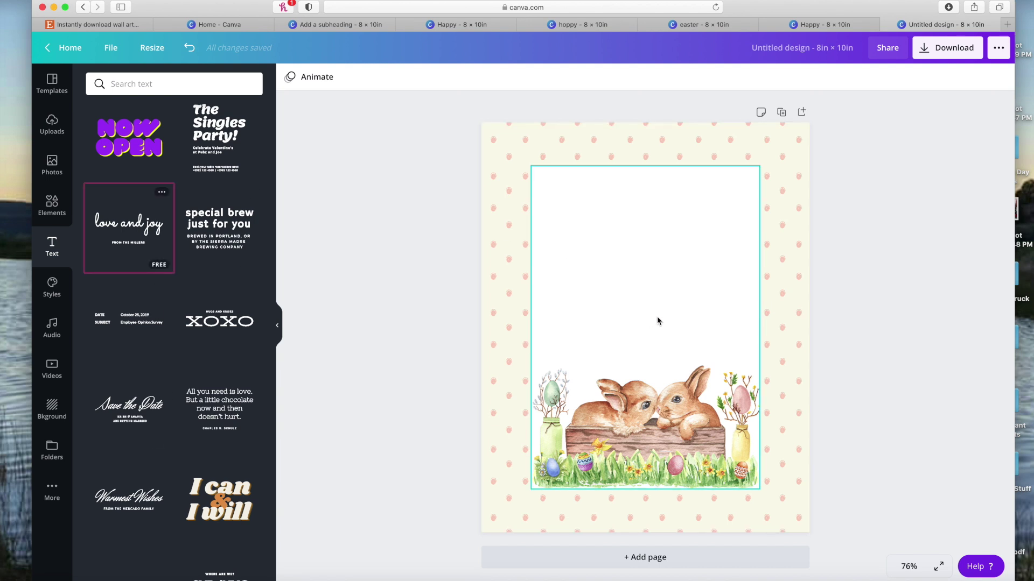
Step: Place the "love and joy" text design over the white panel, ungroup it, and delete its "FROM THE MILLERS" line
drag(731, 282, 744, 226)
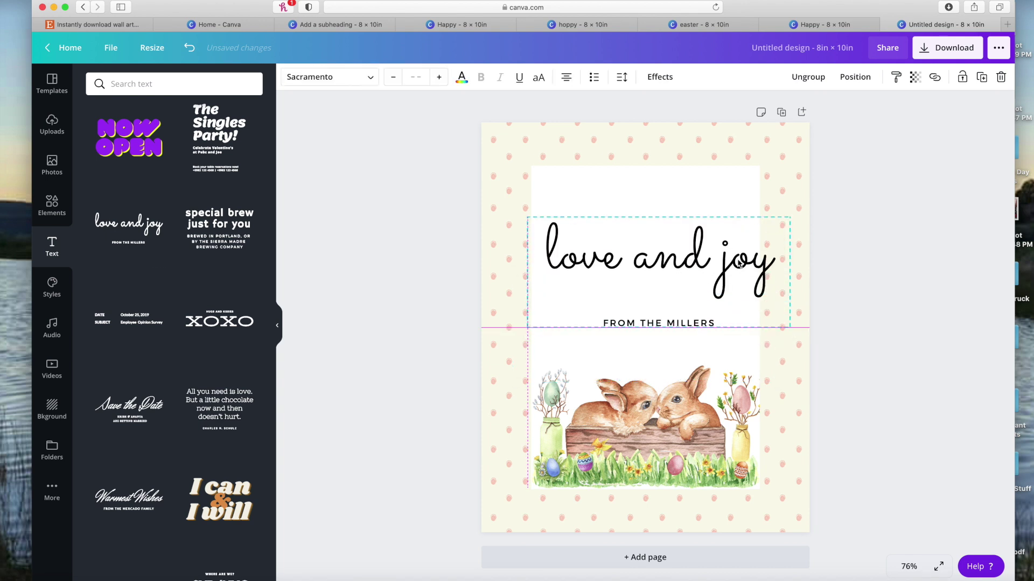
click(808, 77)
click(921, 351)
click(658, 323)
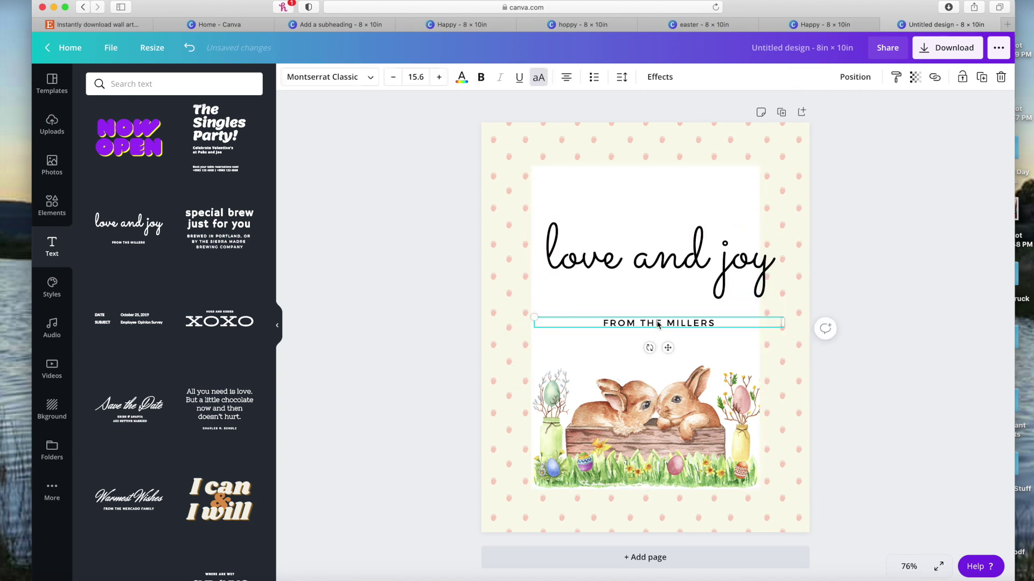
key(Delete)
Step: Replace the "love and joy" script text with "Happy Easter" on two lines
click(715, 271)
double_click(740, 266)
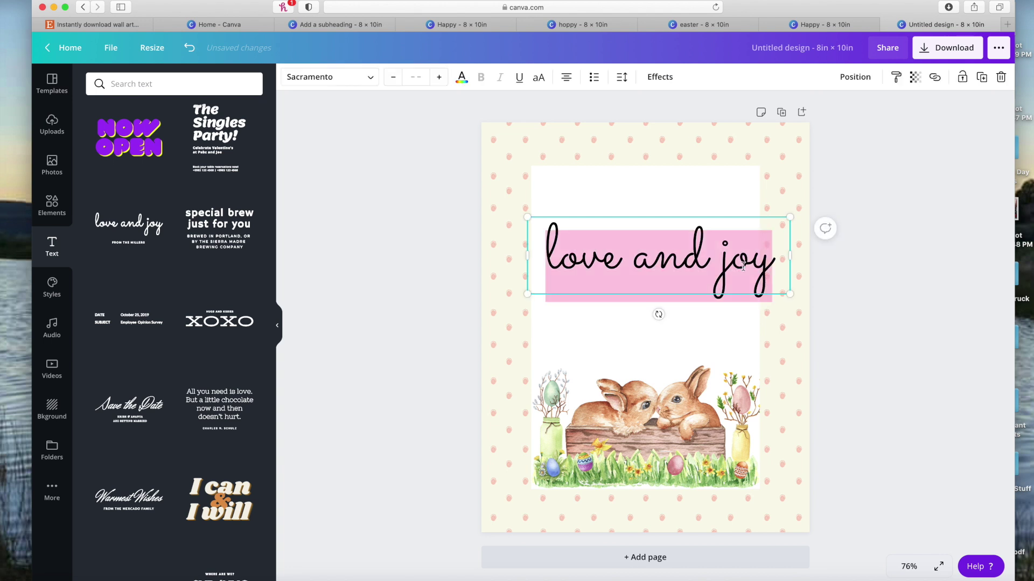
text(Happy)
key(Return)
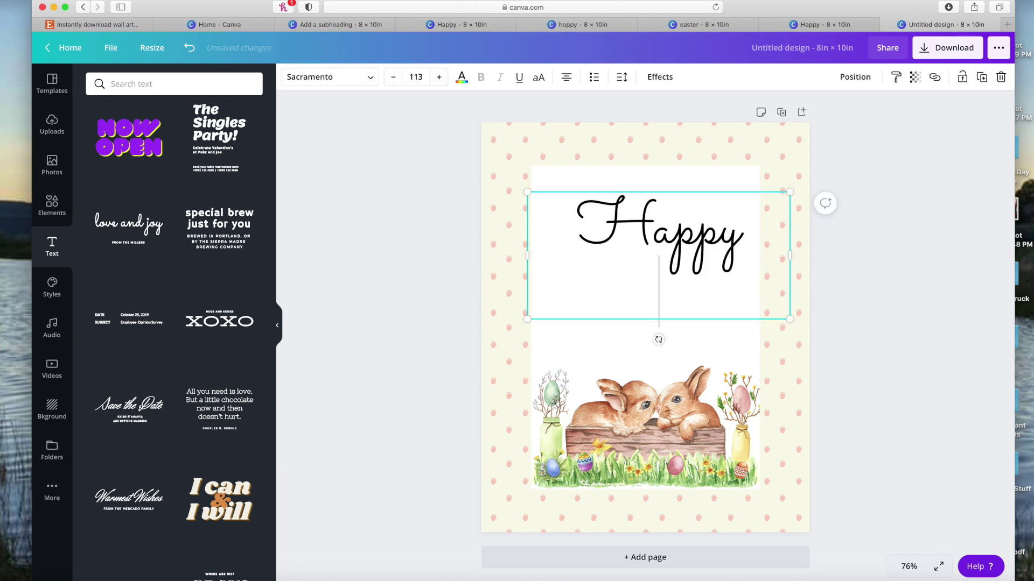
text(Easter)
click(868, 326)
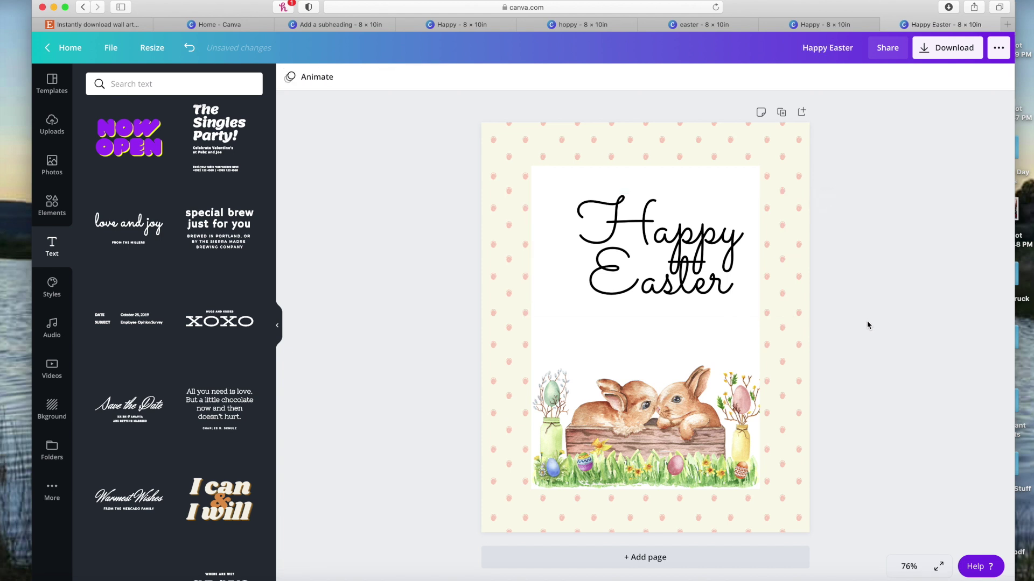
Step: Set the line height of the "Happy Easter" text to 1.06
click(658, 232)
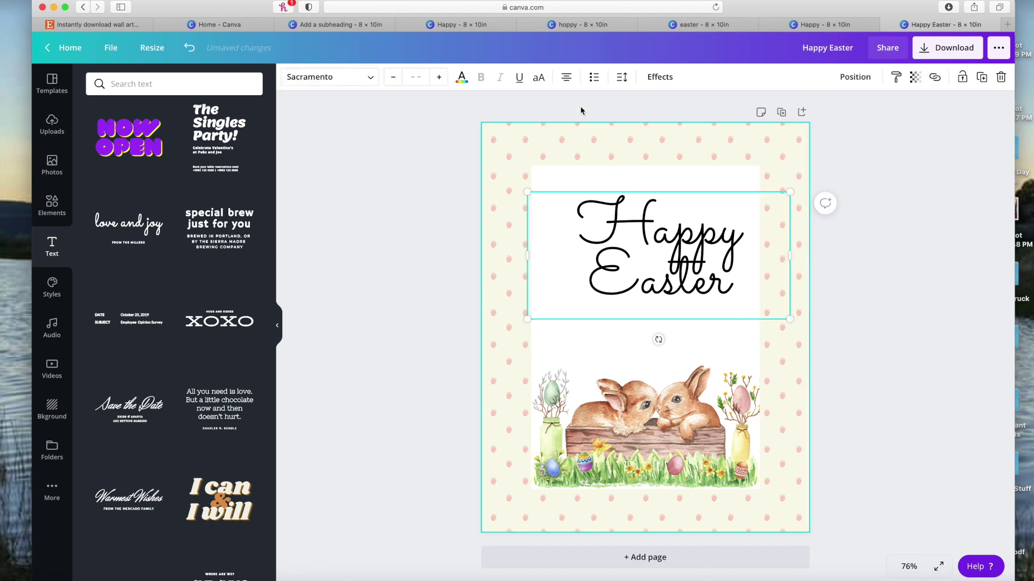
click(621, 75)
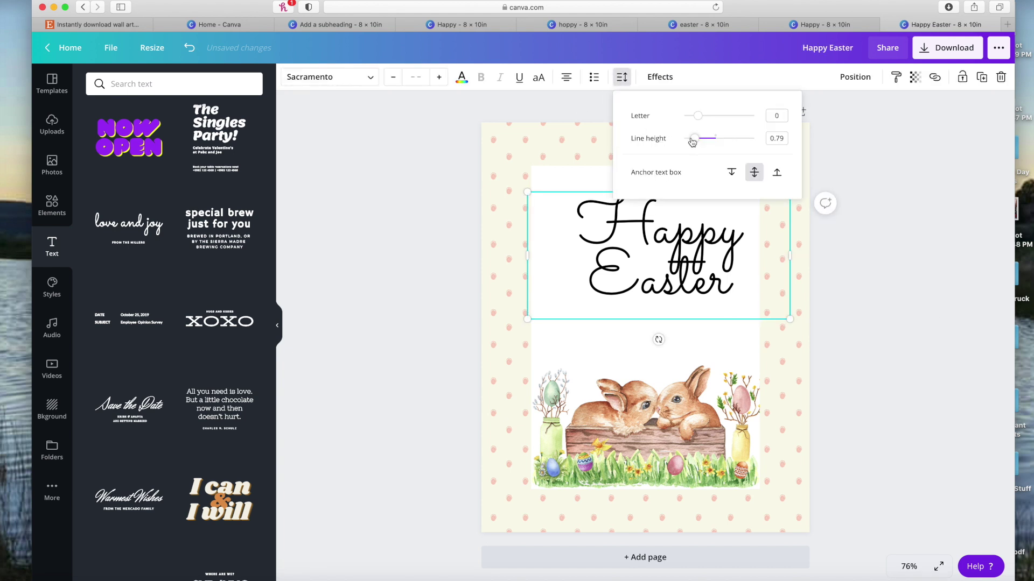
drag(695, 141, 704, 142)
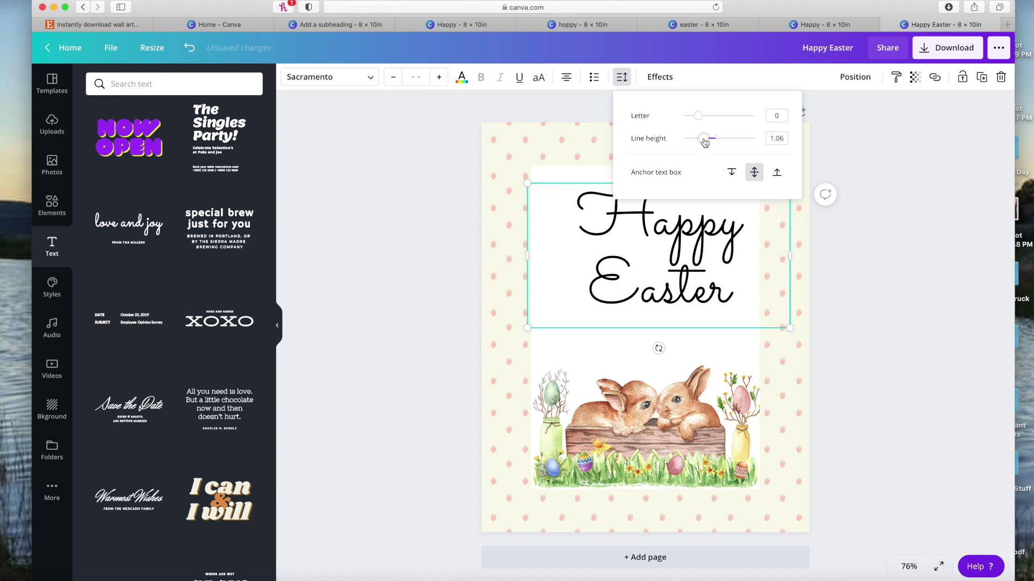
Step: Narrow the "Happy Easter" text box, enlarge the text to about size 137, and centre it over the white panel
click(773, 261)
drag(789, 256, 726, 256)
drag(731, 338, 764, 366)
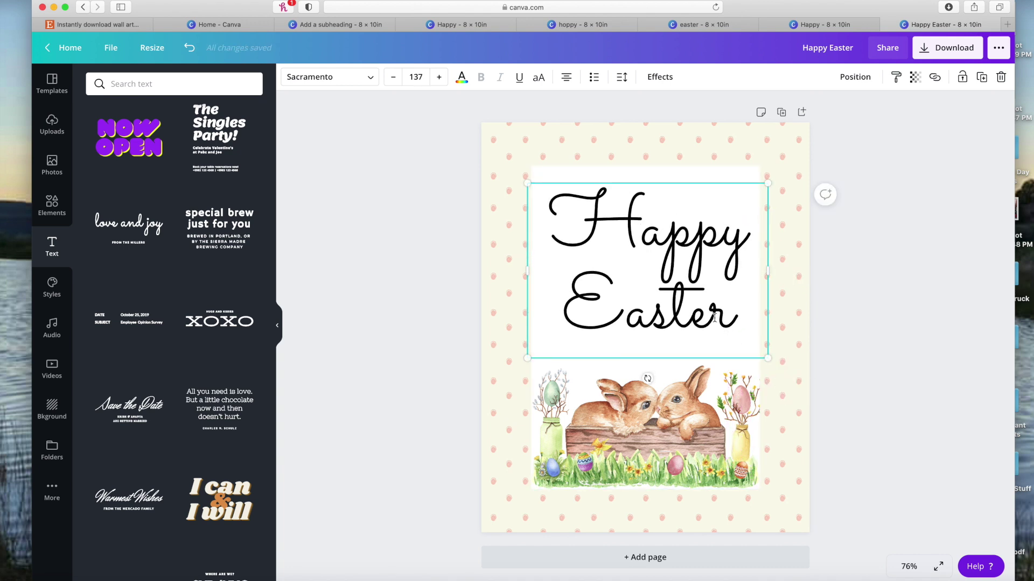
click(767, 315)
drag(729, 310, 723, 306)
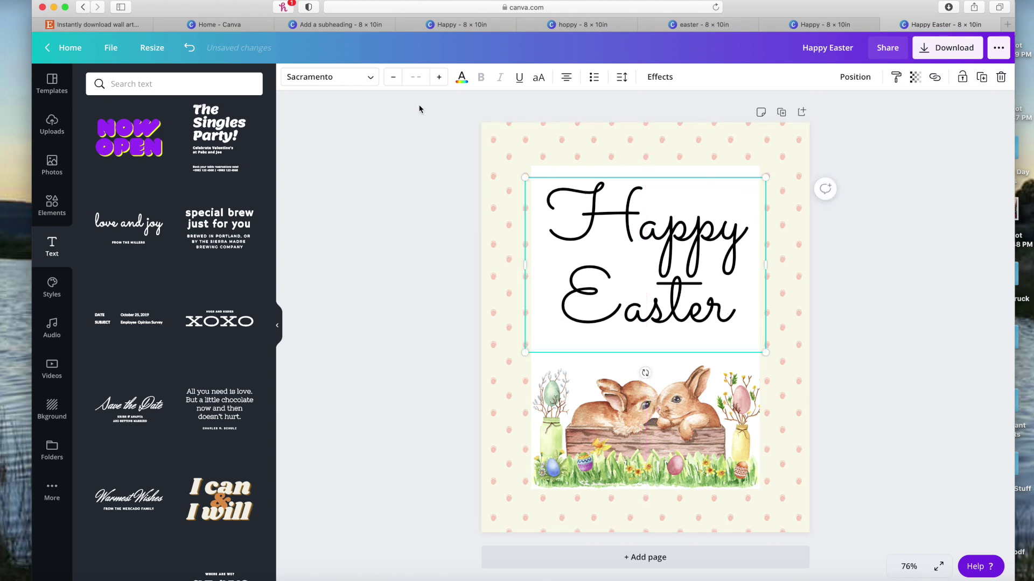
Step: Recolour the "Happy Easter" text with the medium rose pink from the pink egg's photo colours
click(462, 78)
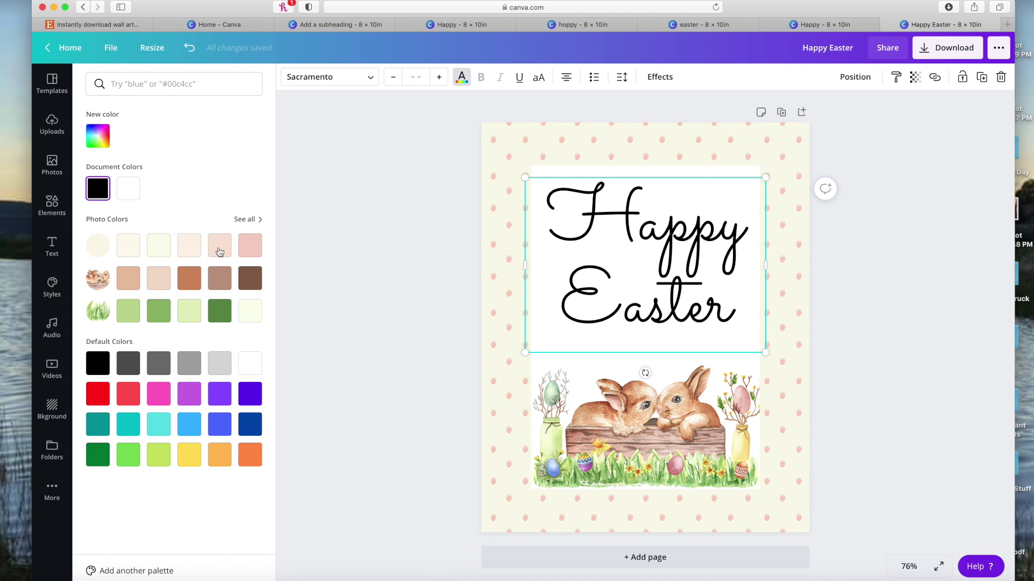
click(251, 219)
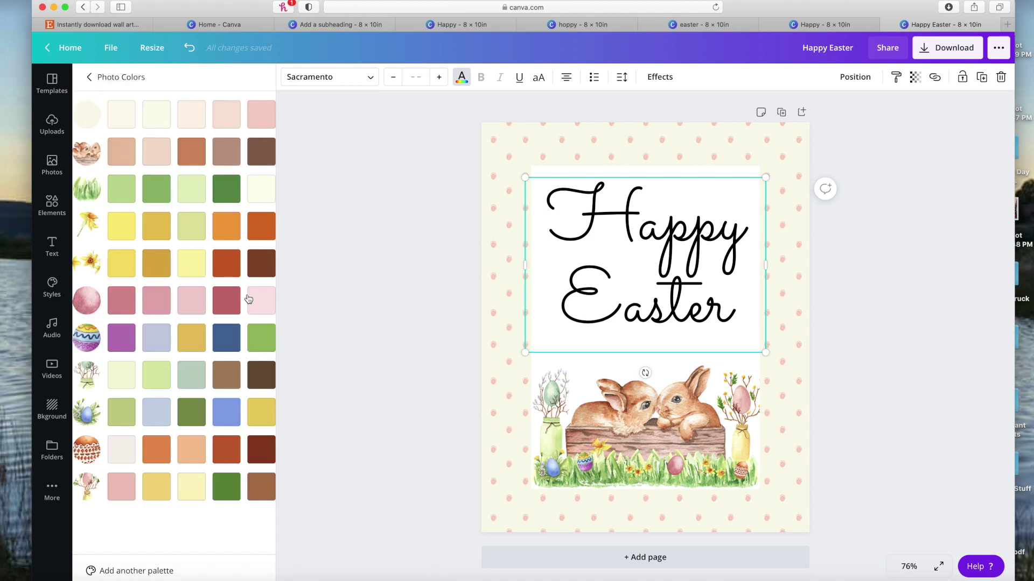
click(127, 494)
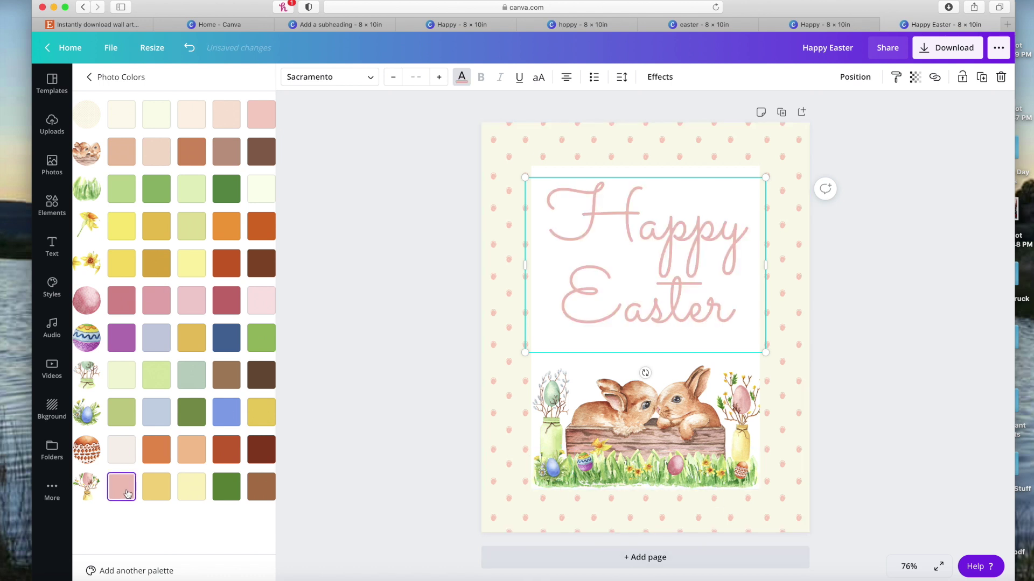
click(261, 487)
click(113, 299)
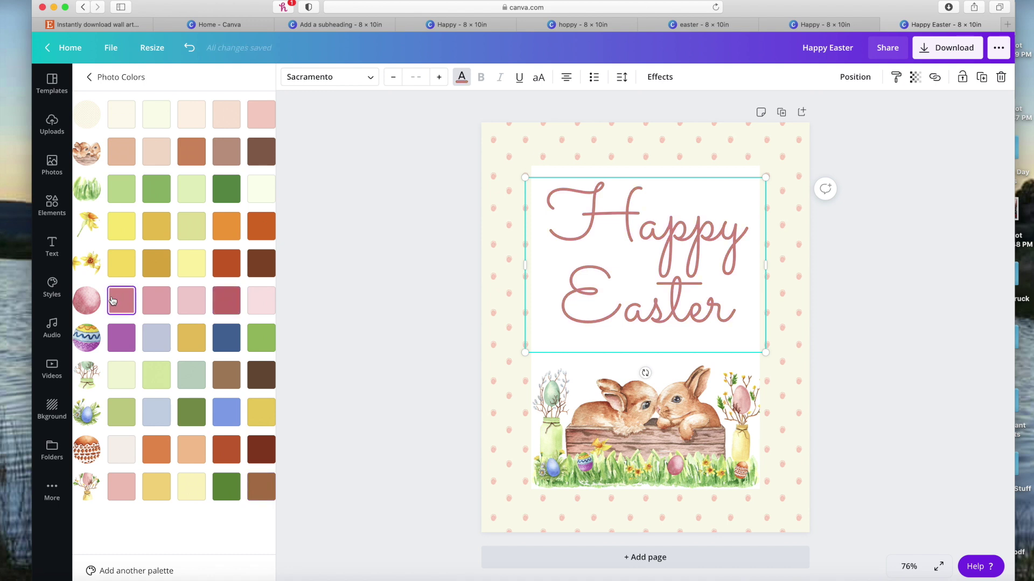
Step: Try other photo colours on the "Happy Easter" text, including purple, dark red and blue, and return to the pink egg's rose pink
click(162, 307)
click(122, 302)
click(127, 340)
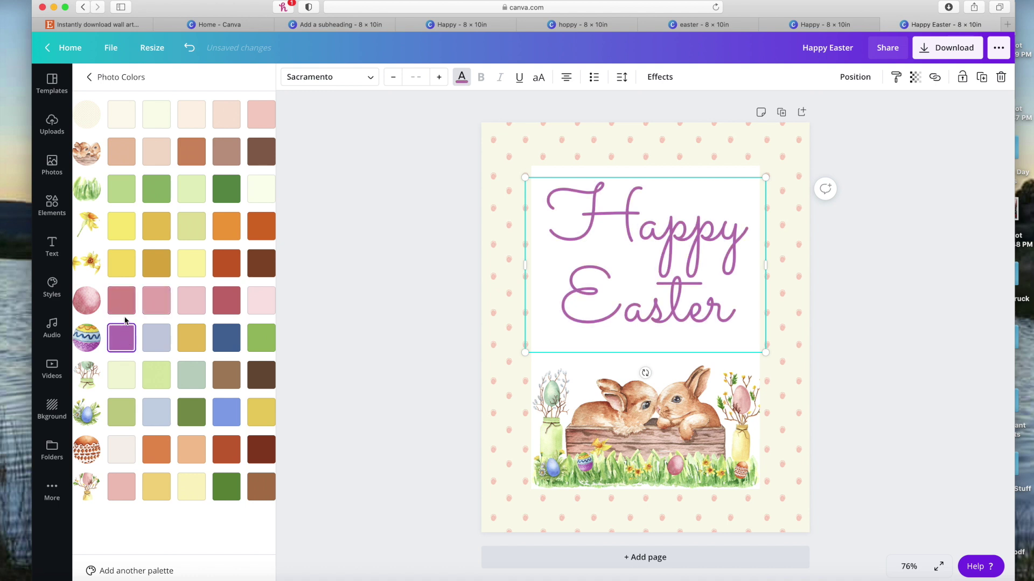
click(191, 152)
click(229, 189)
click(222, 299)
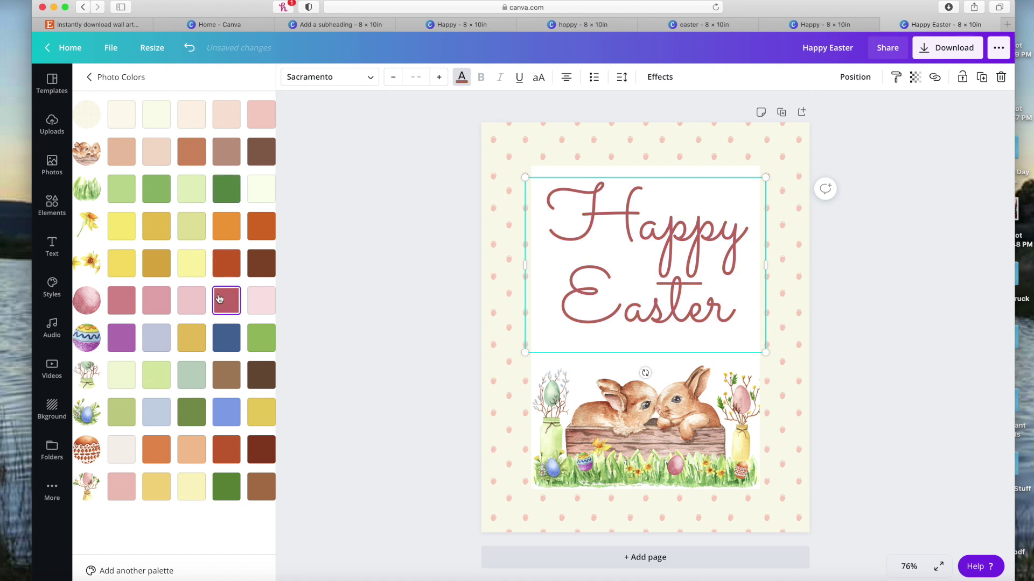
click(226, 338)
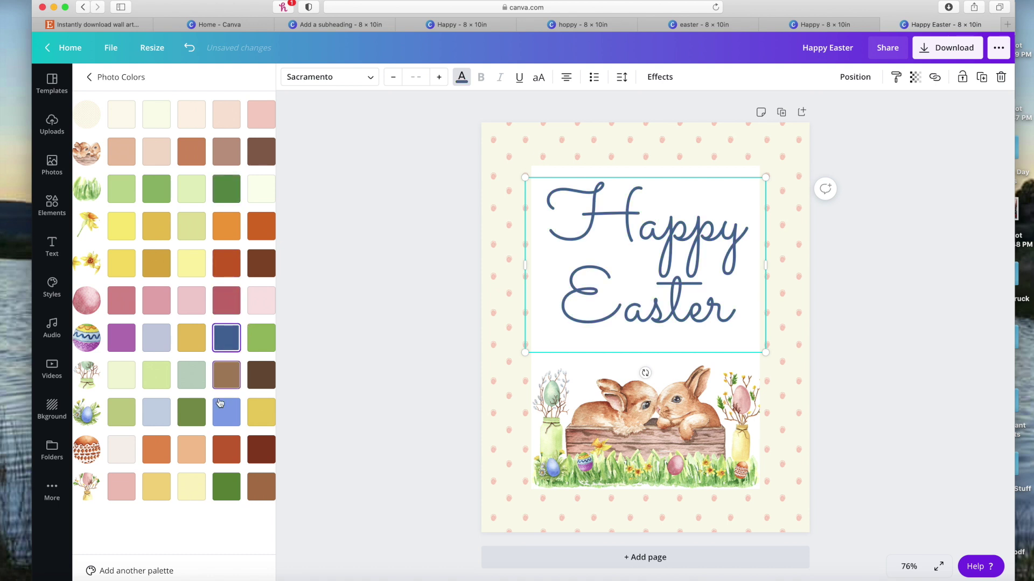
click(228, 383)
click(116, 305)
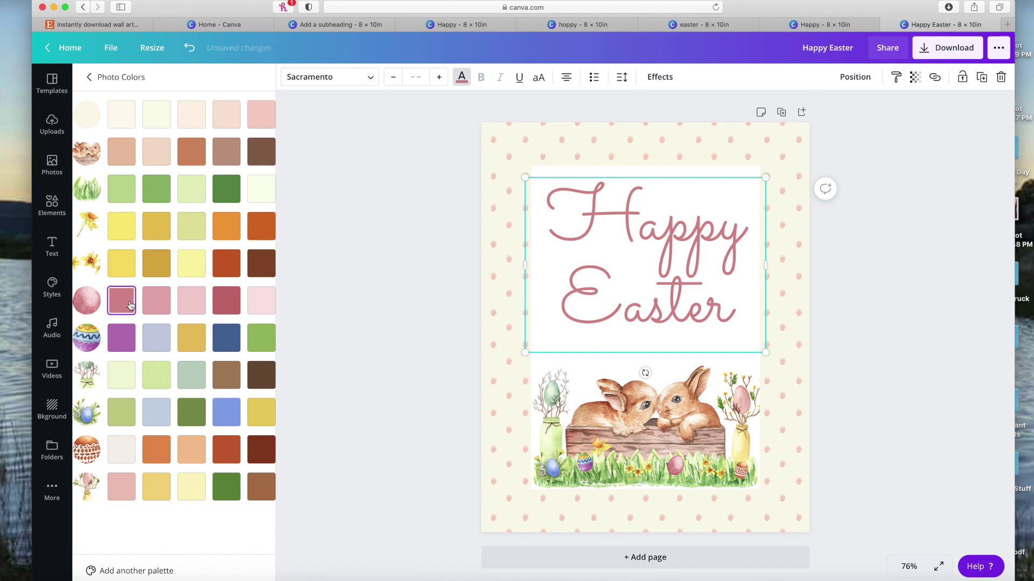
Step: Align the "Happy Easter" text box with the page's vertical centre line
click(874, 388)
click(710, 311)
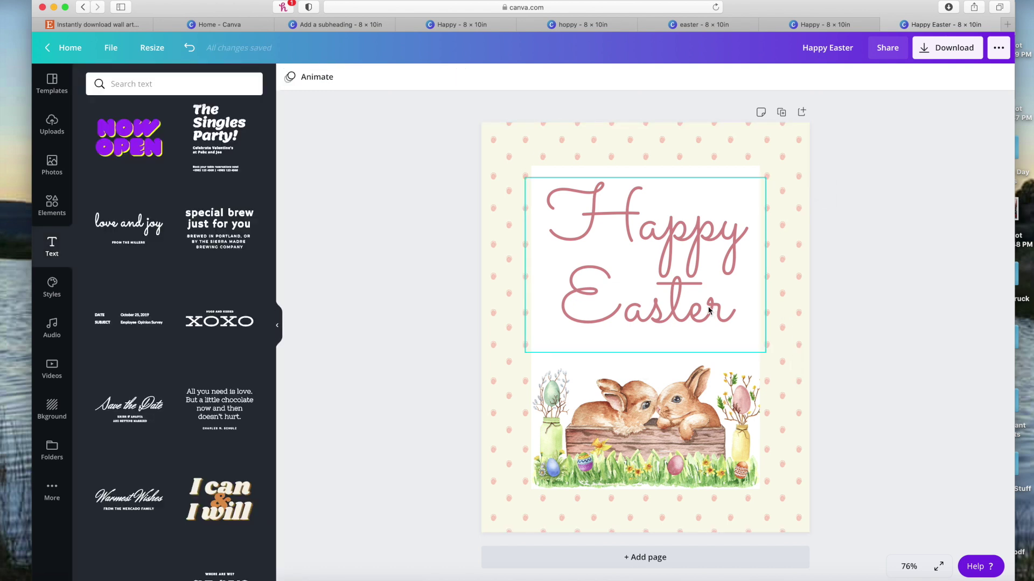
drag(700, 312, 700, 312)
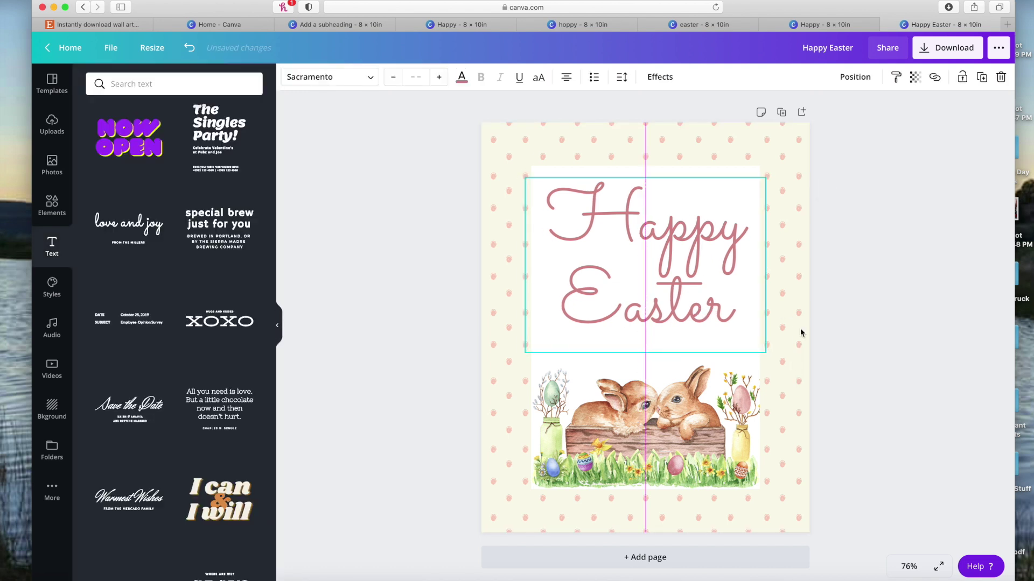
click(951, 357)
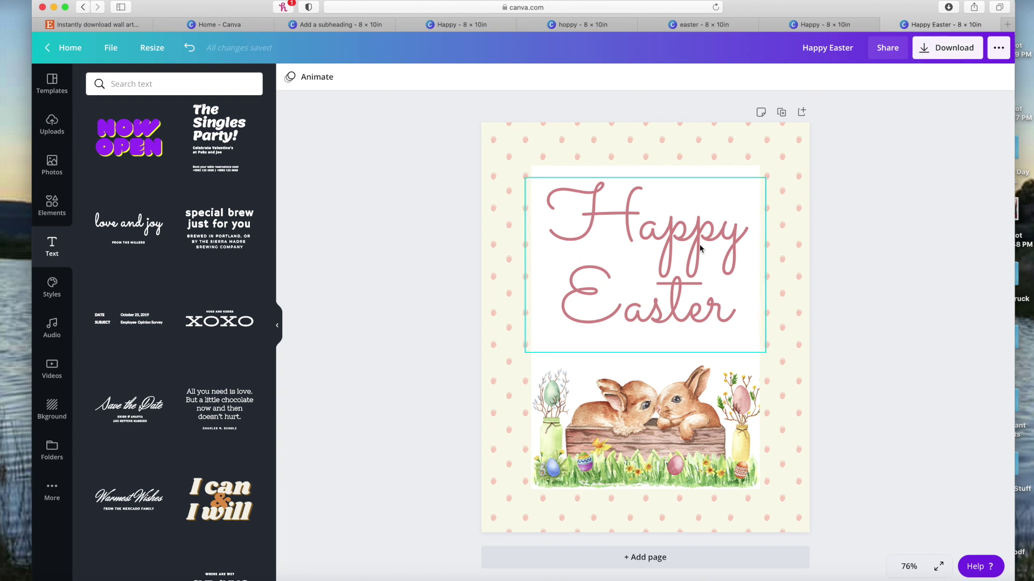
Step: Download the Happy Easter design as a PDF Print file without crop marks and bleed
click(924, 50)
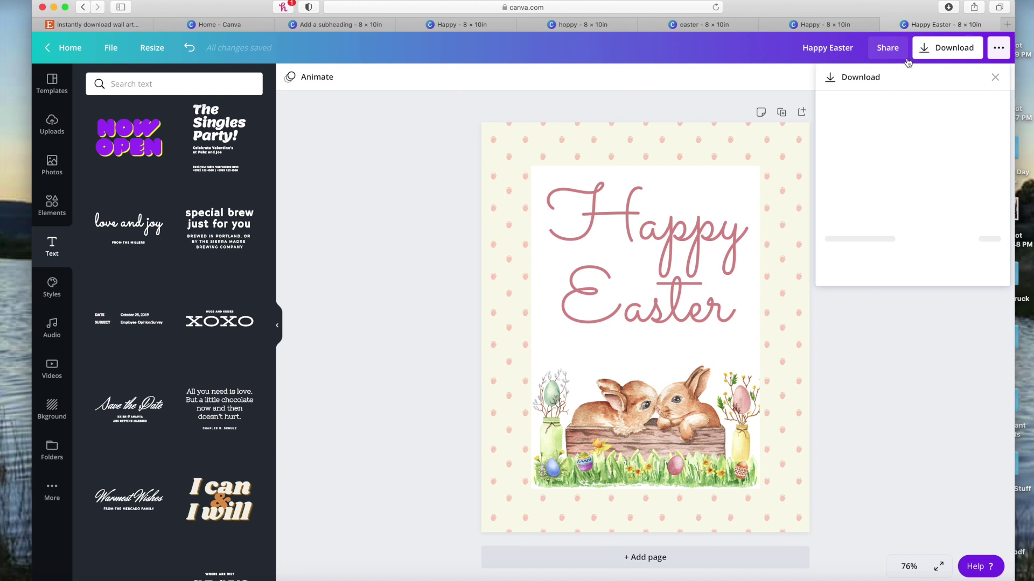
click(893, 127)
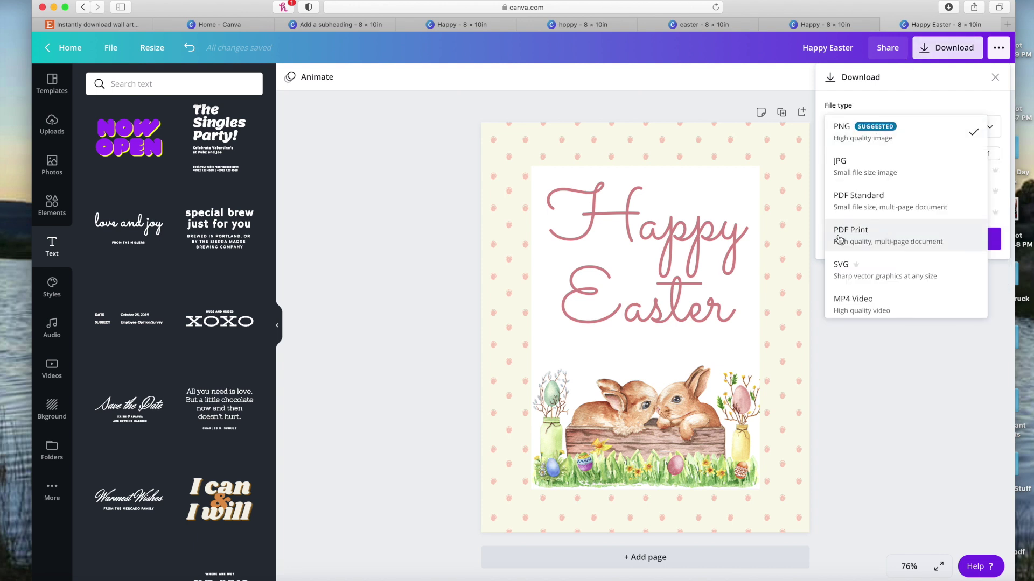
click(859, 239)
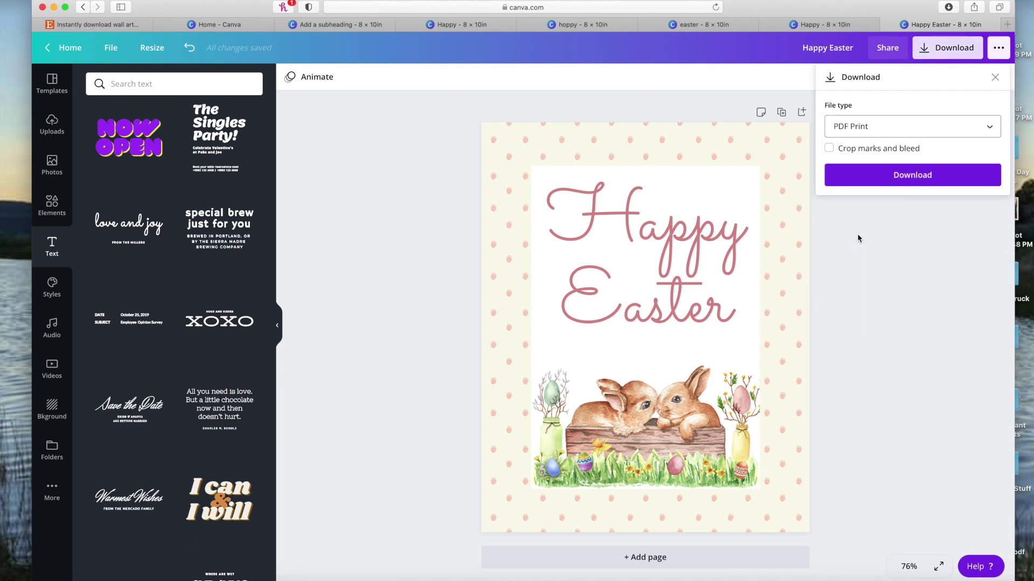
click(858, 175)
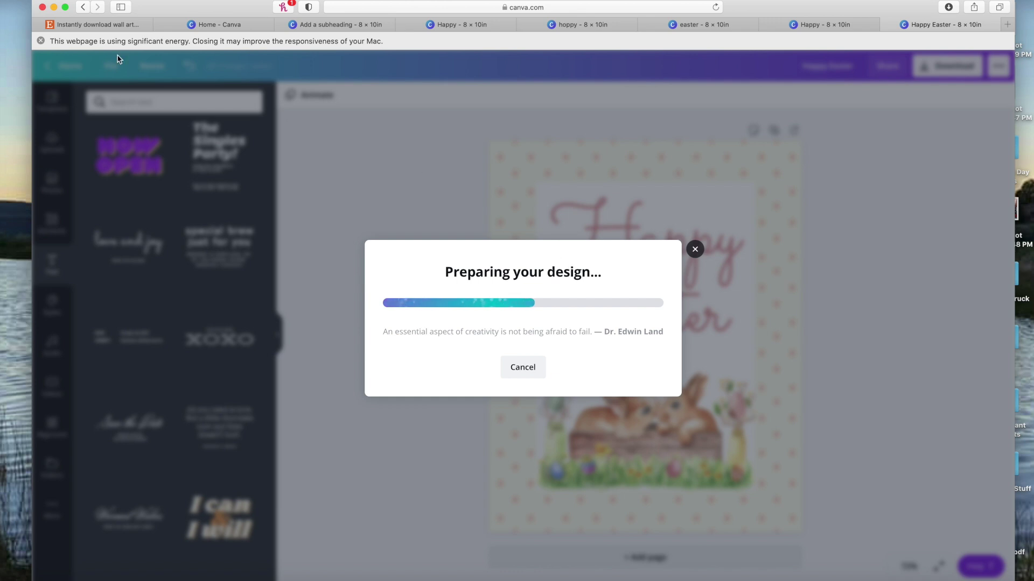
click(41, 40)
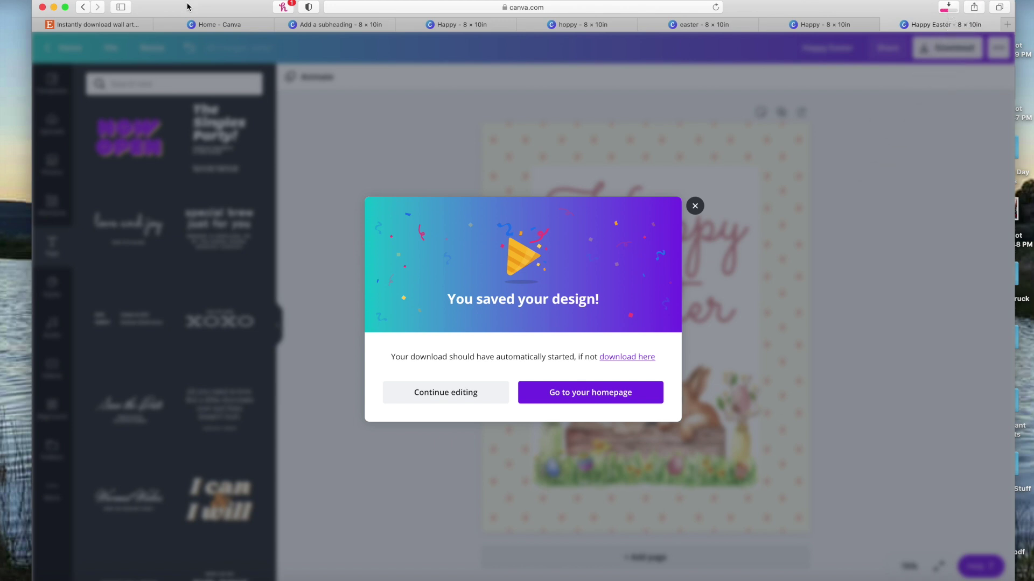
Step: Switch to Etsy, open the account's purchases, and look through the bought Easter clipart and digital paper listings
click(104, 25)
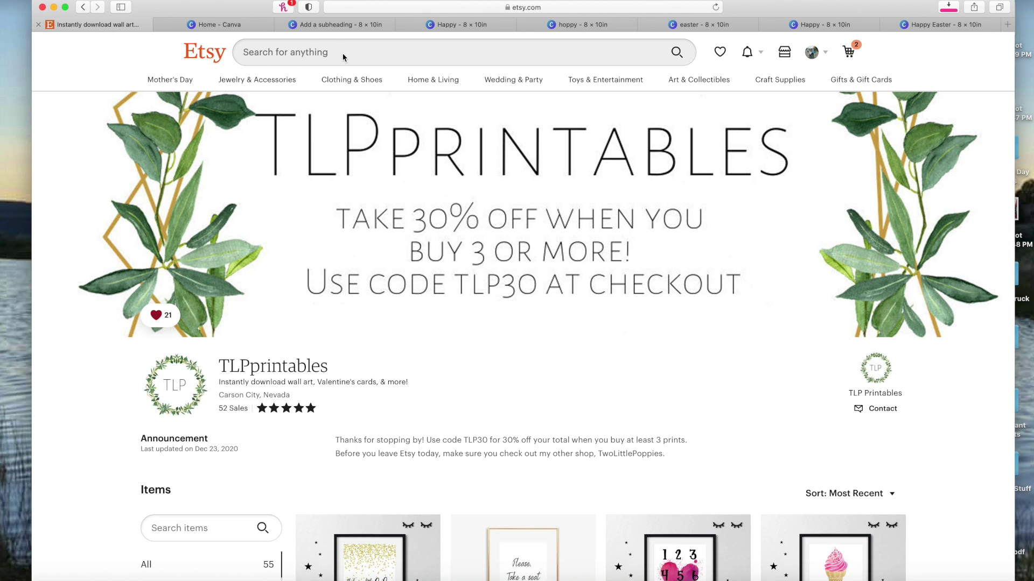
click(343, 57)
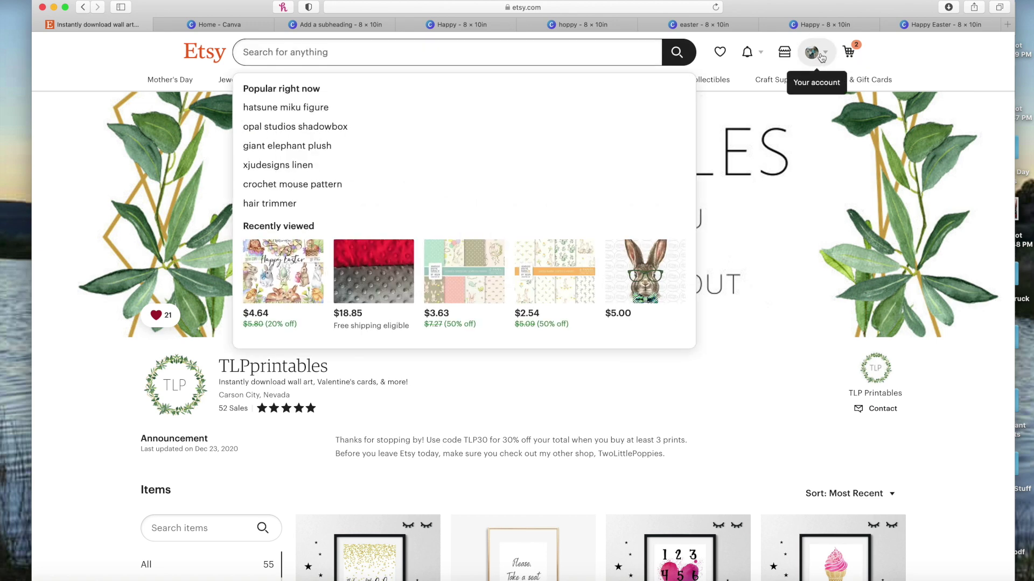
click(820, 59)
click(782, 155)
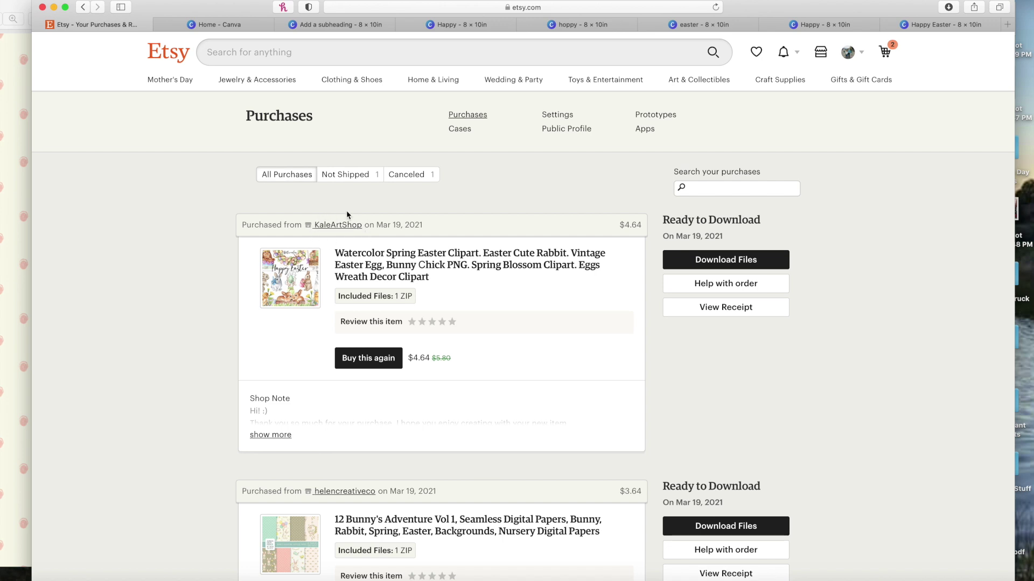
scroll(316, 236, down, 5)
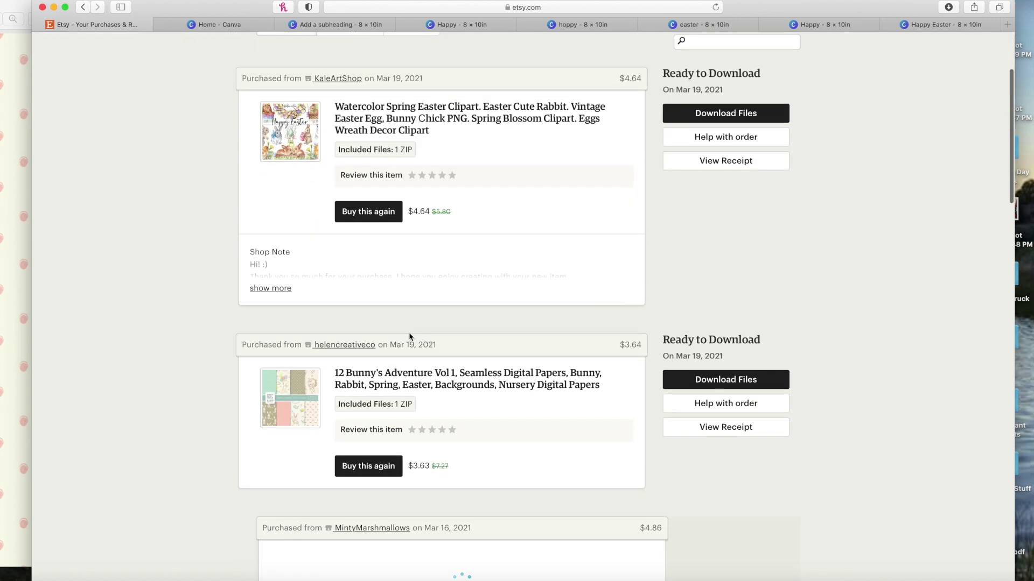